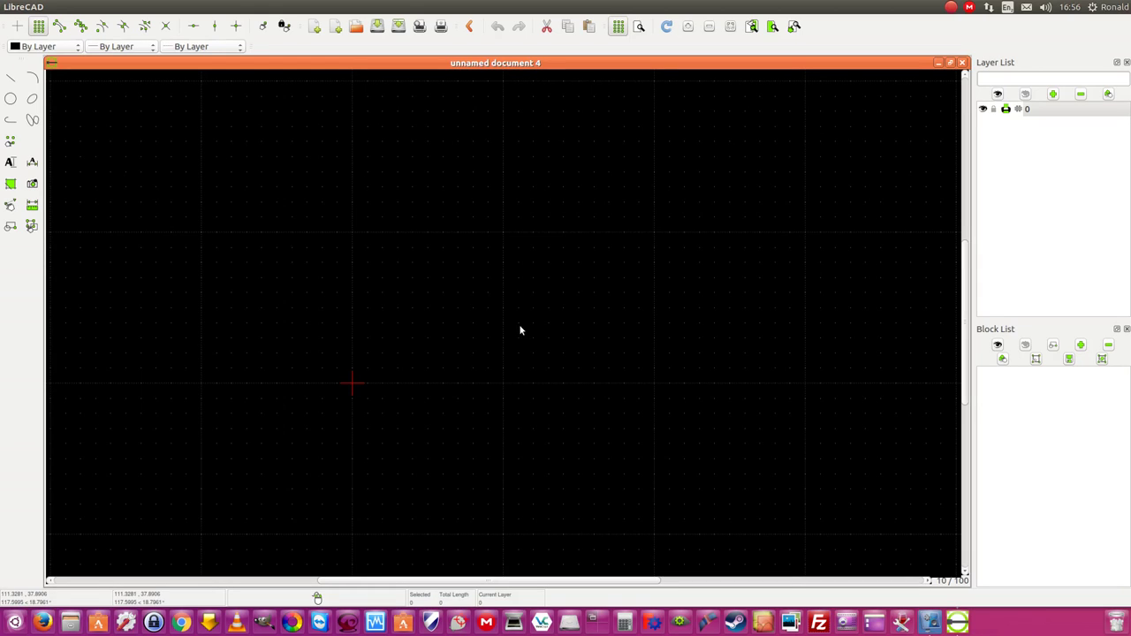
pyautogui.scroll(-2, 290, 468)
pyautogui.scroll(3, 258, 485)
pyautogui.click(12, 81)
pyautogui.click(20, 74)
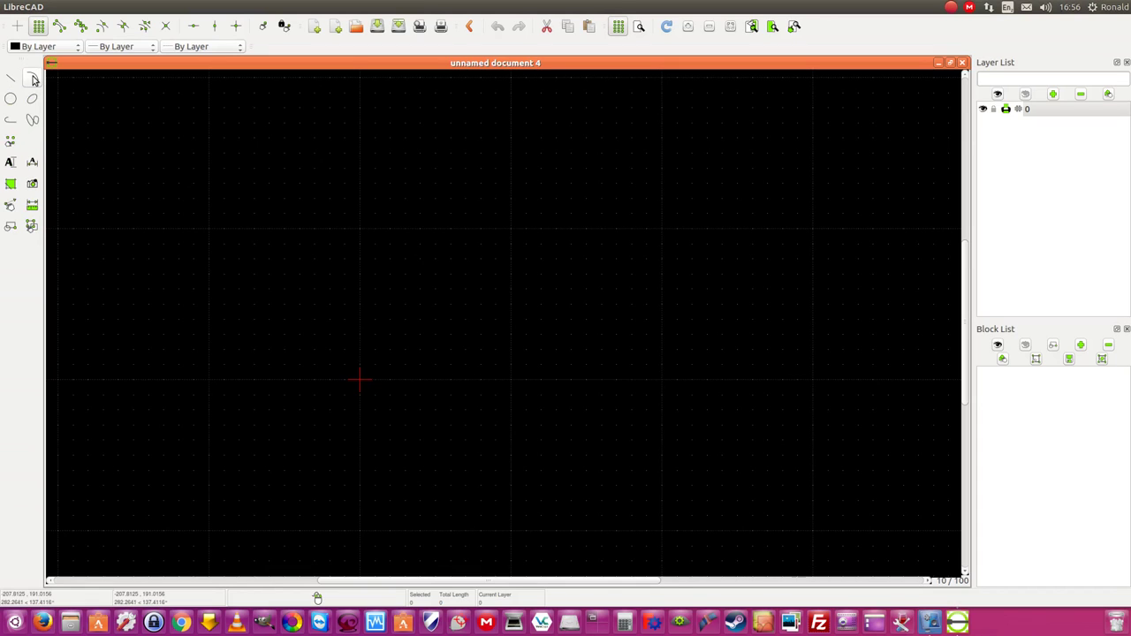
pyautogui.click(31, 89)
pyautogui.click(21, 74)
pyautogui.click(11, 98)
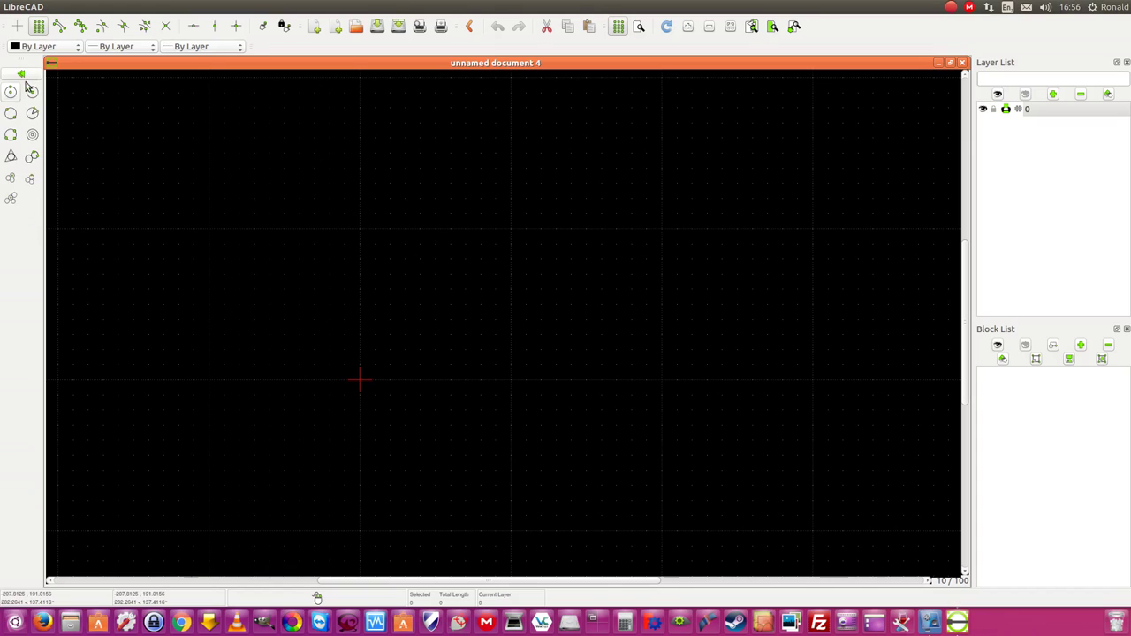
pyautogui.click(20, 74)
pyautogui.click(11, 98)
pyautogui.click(20, 74)
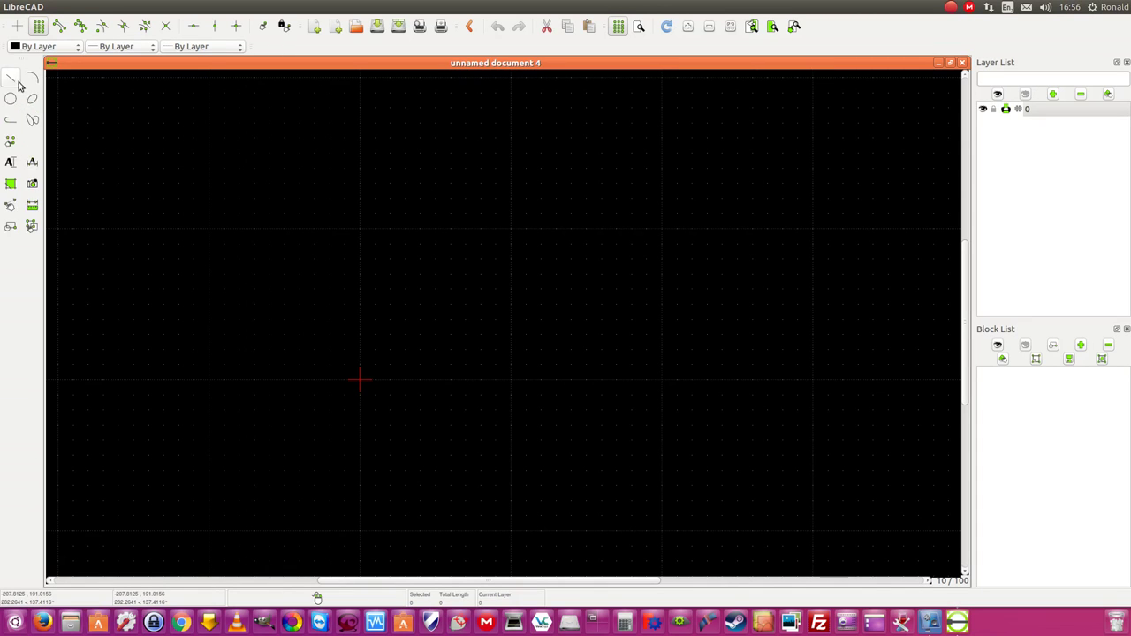
pyautogui.click(11, 91)
pyautogui.click(21, 74)
# Draw a circle centred on the origin with a radius of 100
pyautogui.click(10, 99)
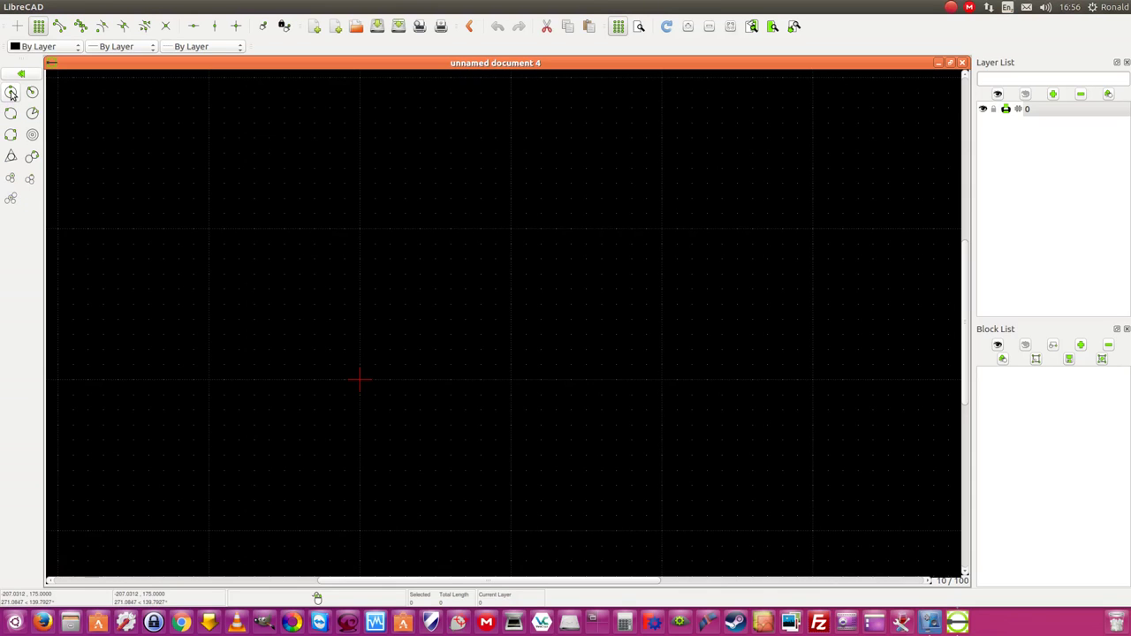
pyautogui.click(10, 92)
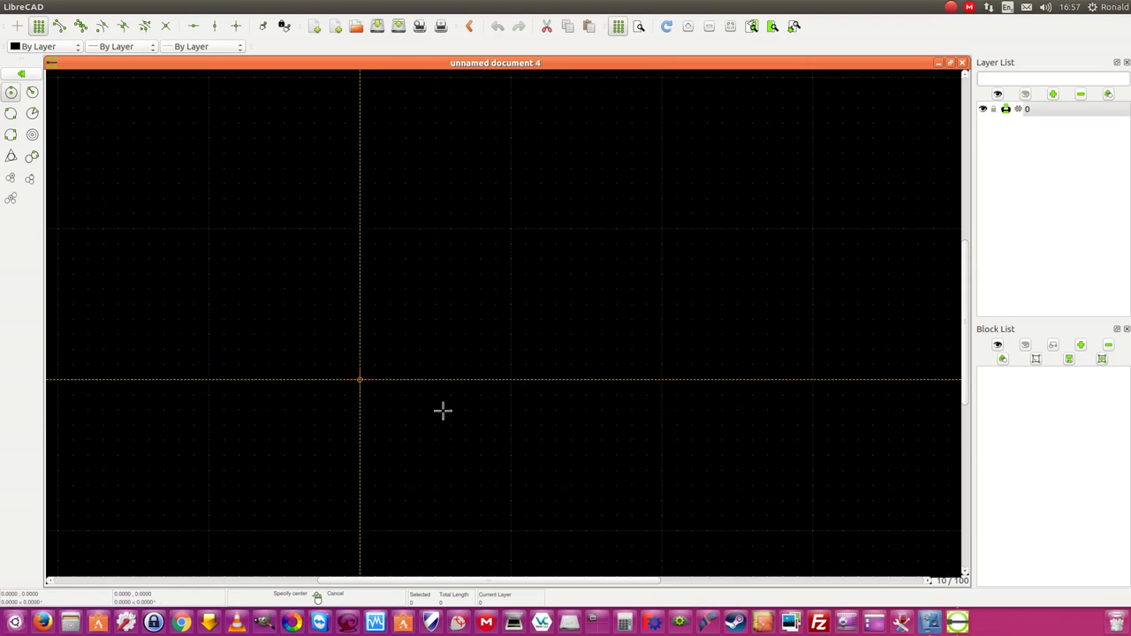
pyautogui.click(360, 380)
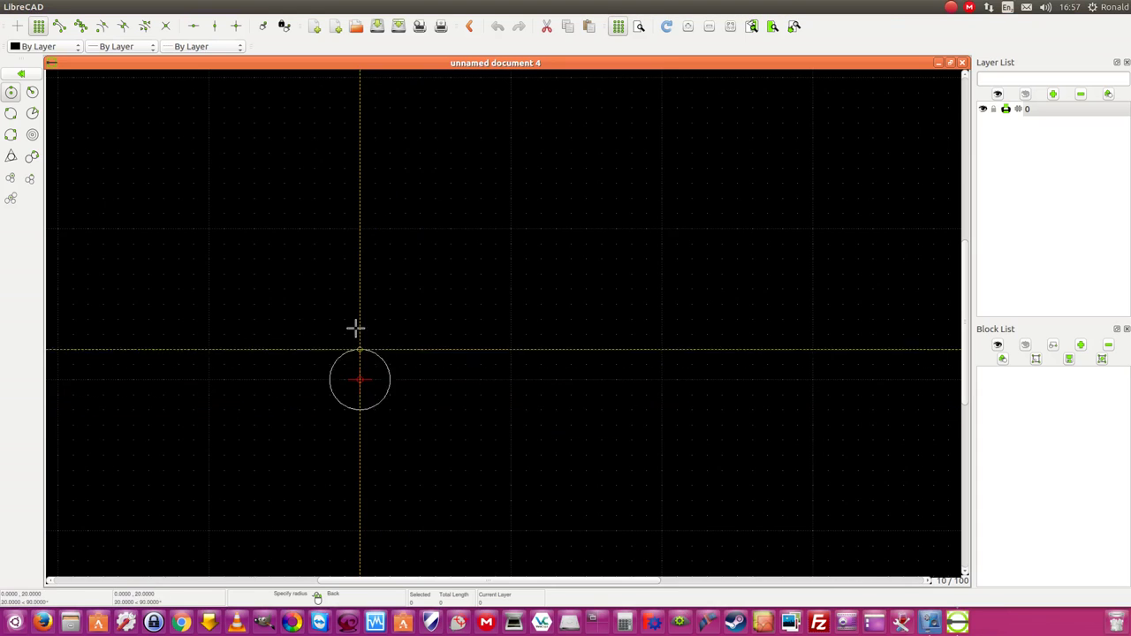
pyautogui.click(362, 229)
pyautogui.scroll(-2, 505, 399)
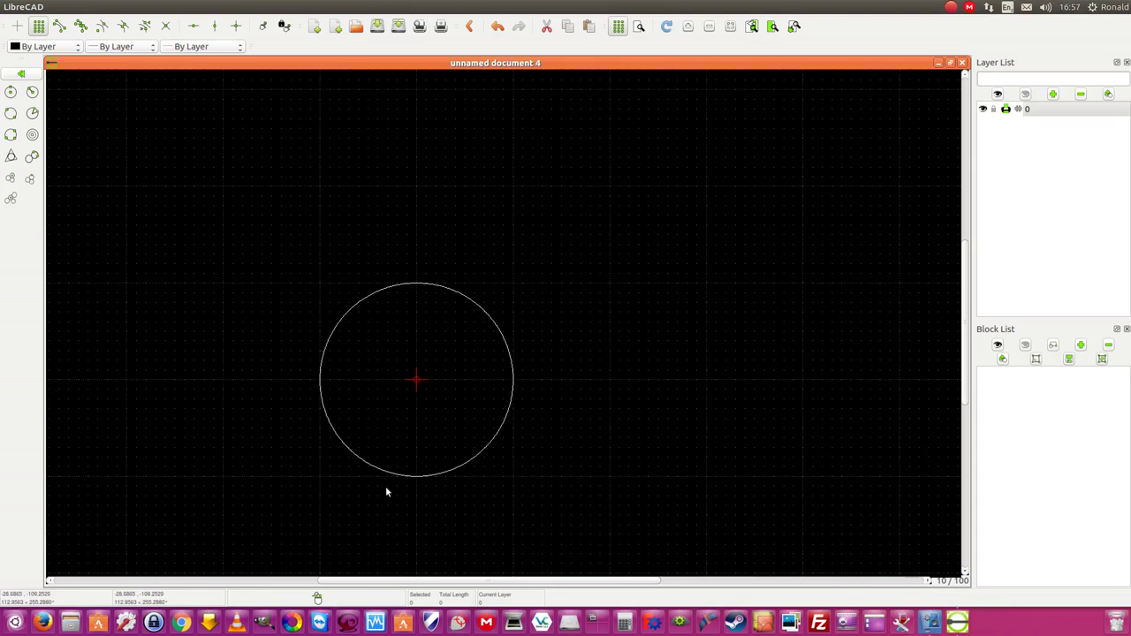
pyautogui.scroll(1, 389, 488)
pyautogui.scroll(1, 548, 475)
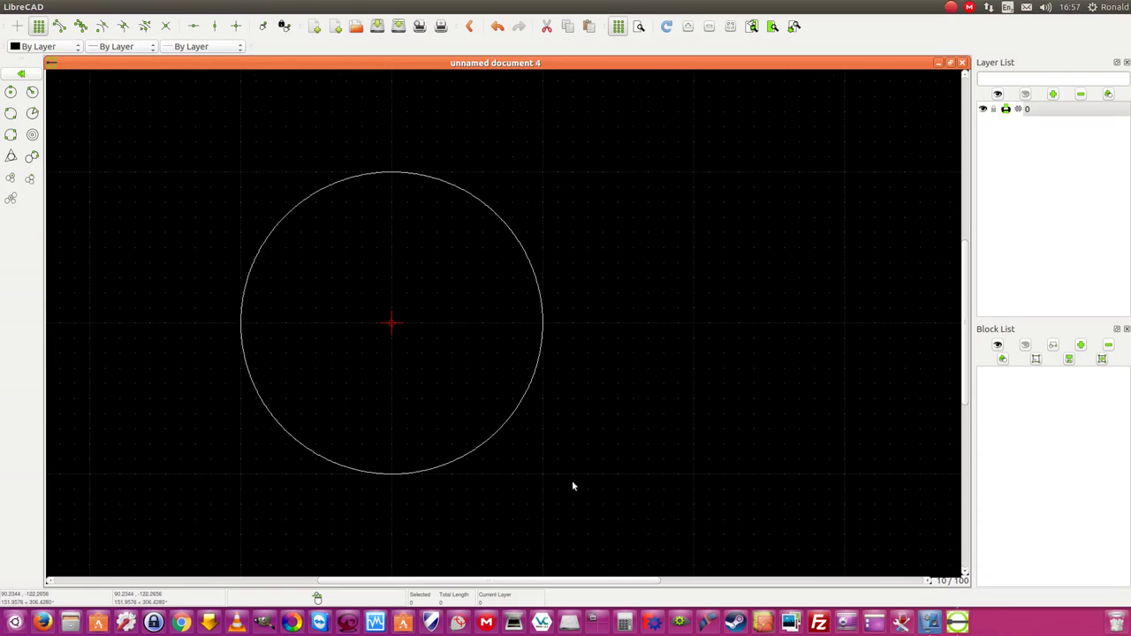
# Edit the circle's properties to set its radius to 200
pyautogui.moveTo(196, 10)
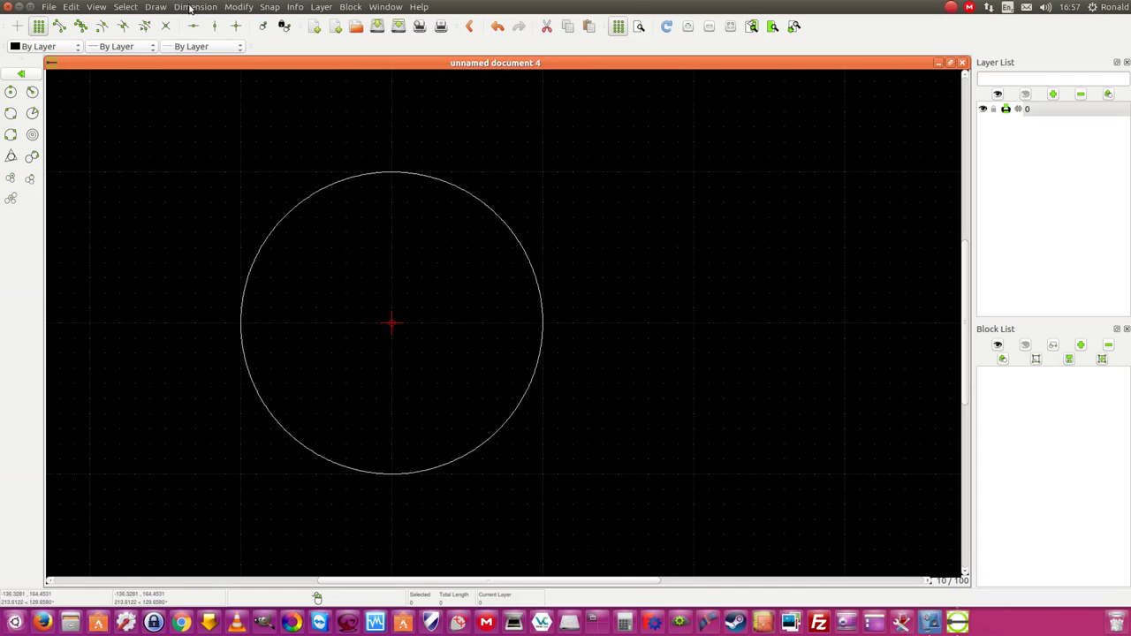
pyautogui.click(238, 7)
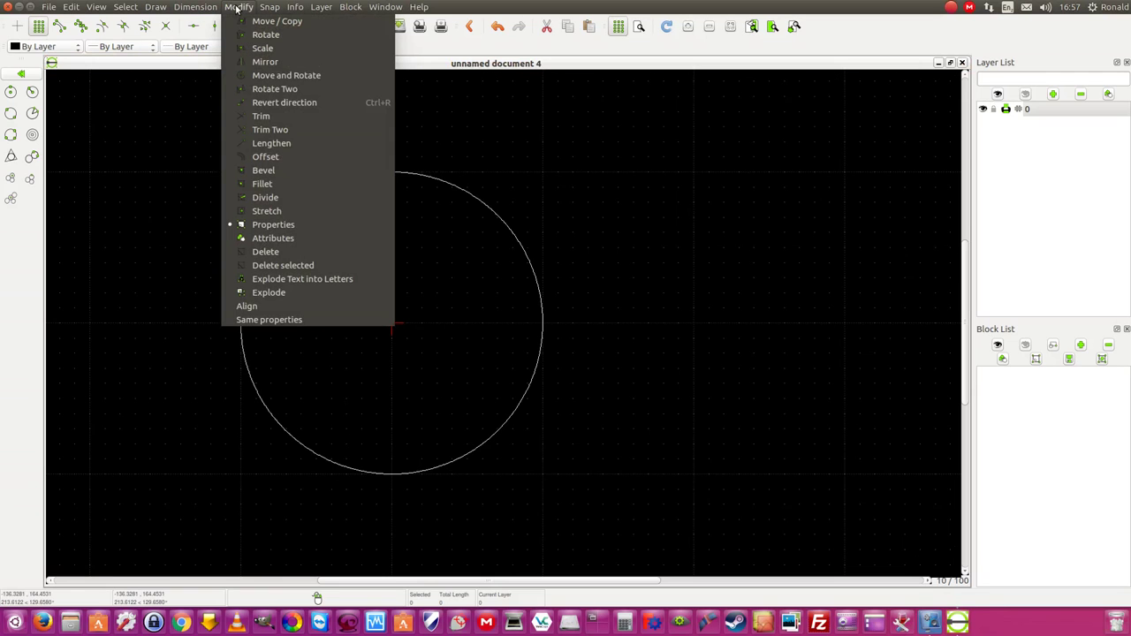
pyautogui.click(265, 224)
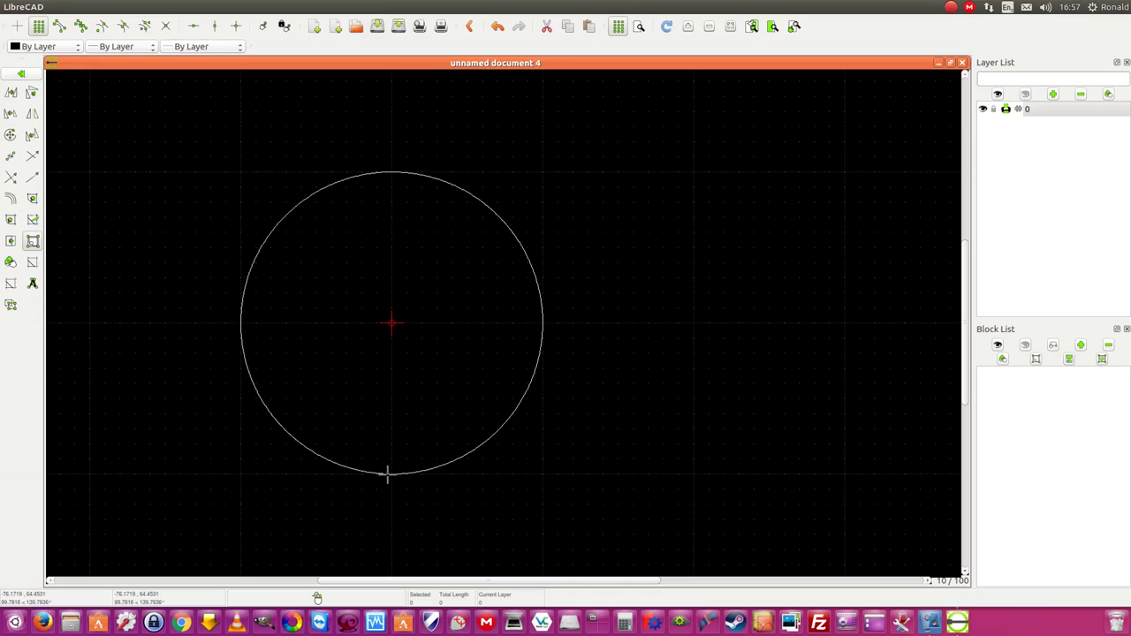
pyautogui.click(387, 475)
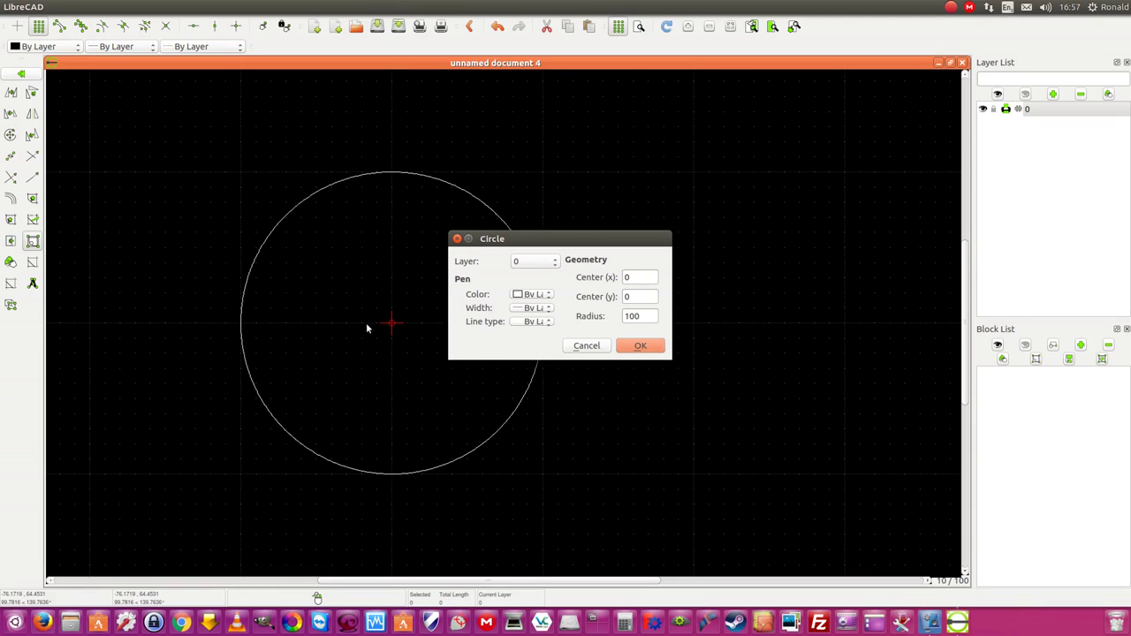
pyautogui.doubleClick(648, 315)
pyautogui.click(645, 345)
pyautogui.scroll(-2, 641, 363)
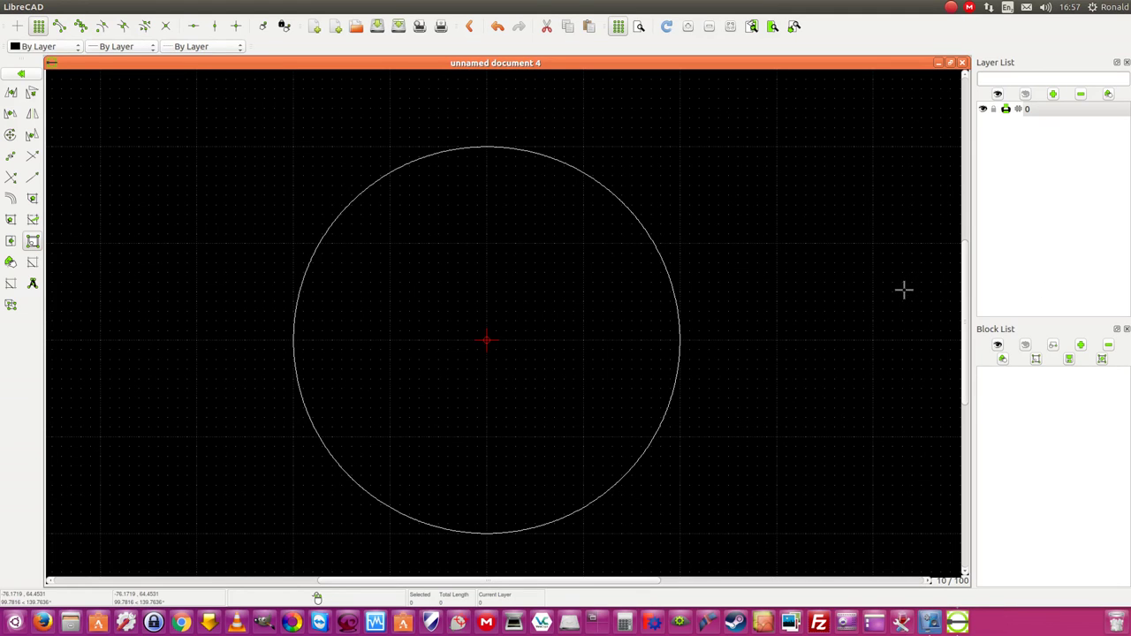
pyautogui.scroll(-2, 806, 342)
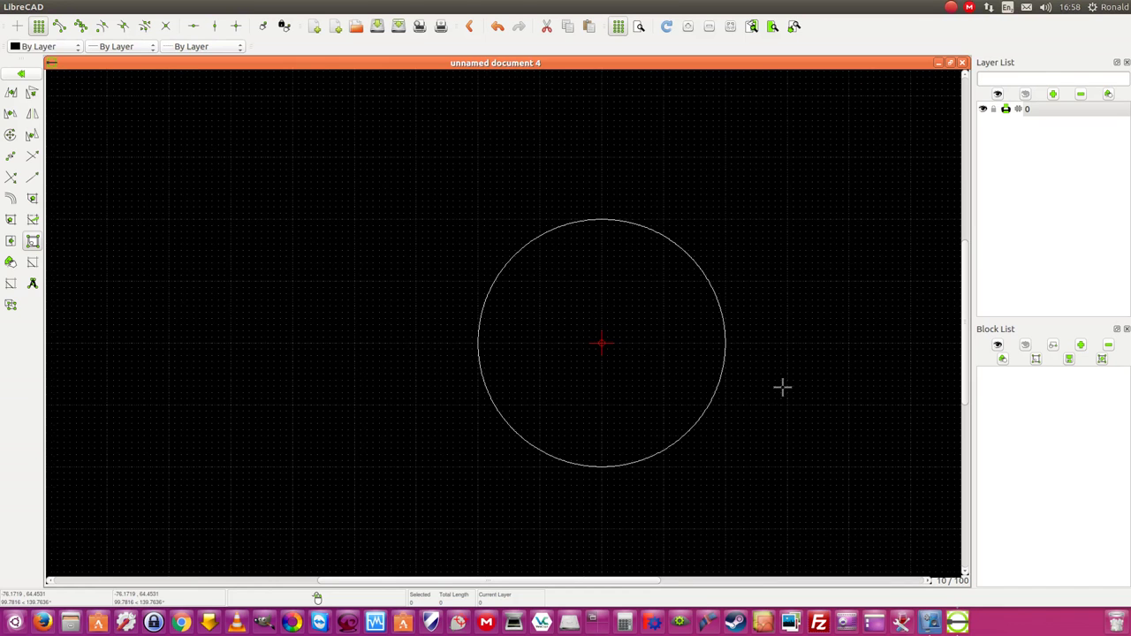
pyautogui.scroll(1, 782, 383)
pyautogui.scroll(1, 786, 380)
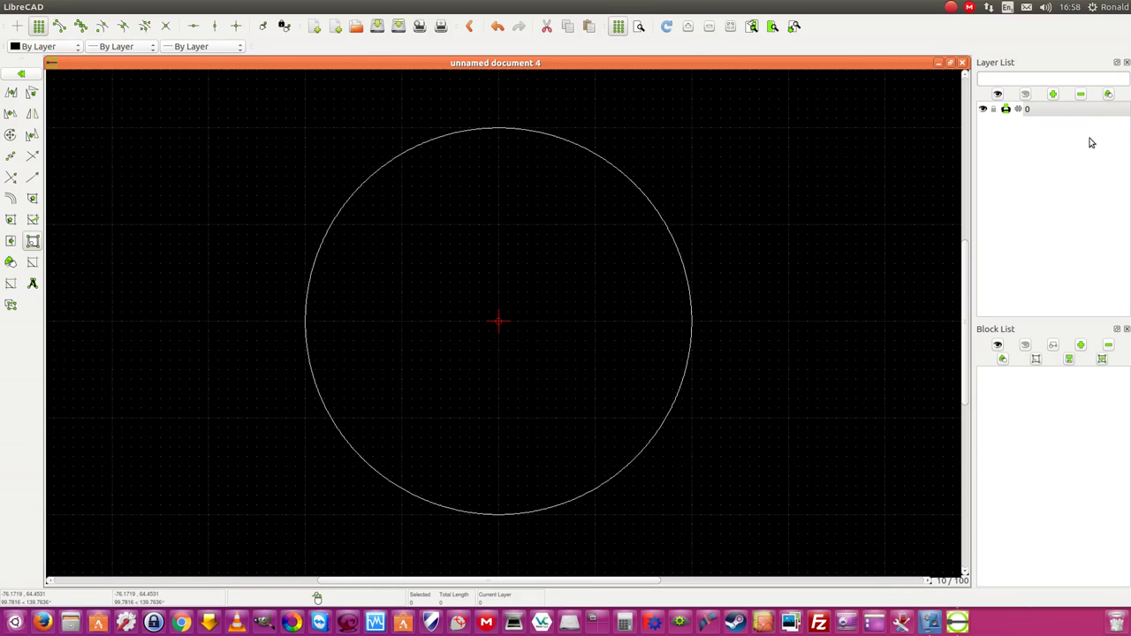
# Set layer 0's default pen width to 0.35mm (ISO)
pyautogui.click(1107, 94)
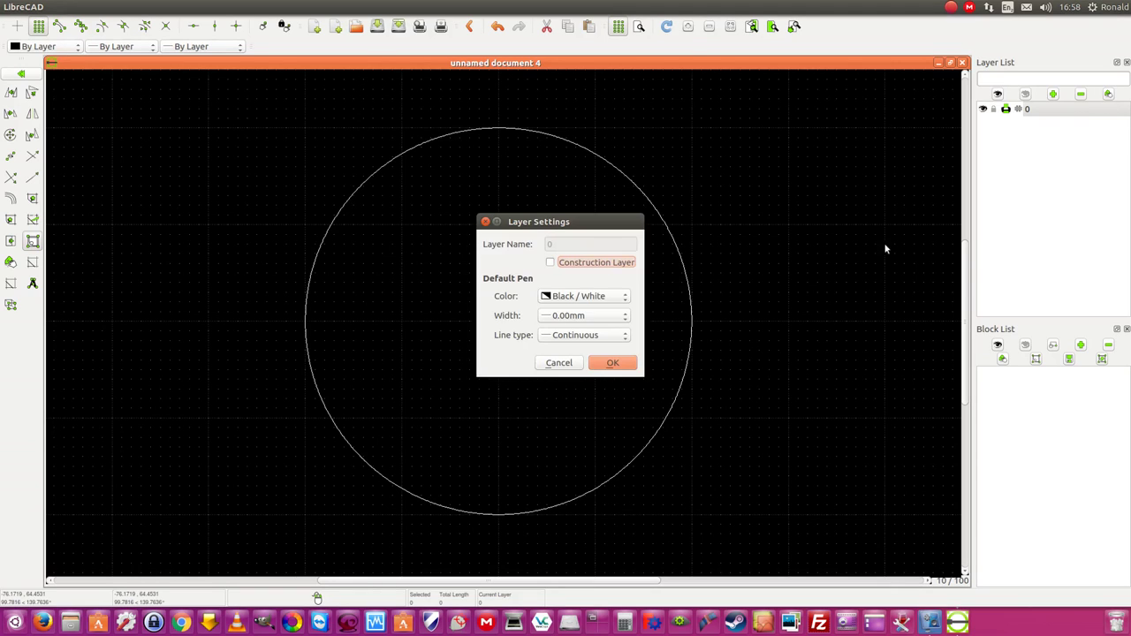
pyautogui.moveTo(603, 222); pyautogui.dragTo(654, 210)
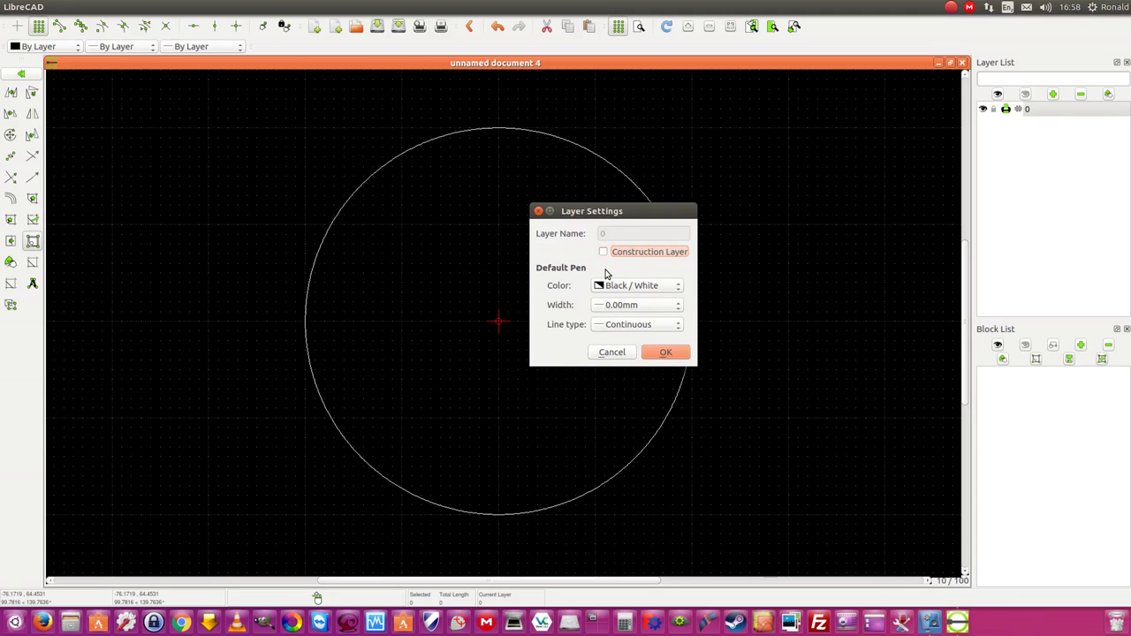
pyautogui.click(678, 305)
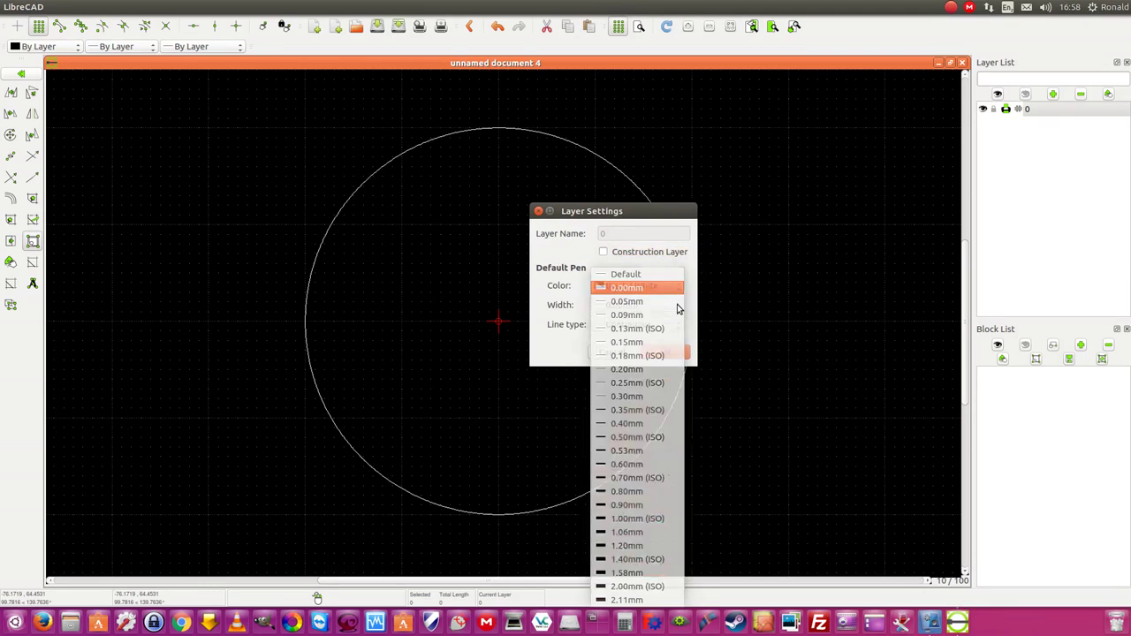
pyautogui.click(642, 410)
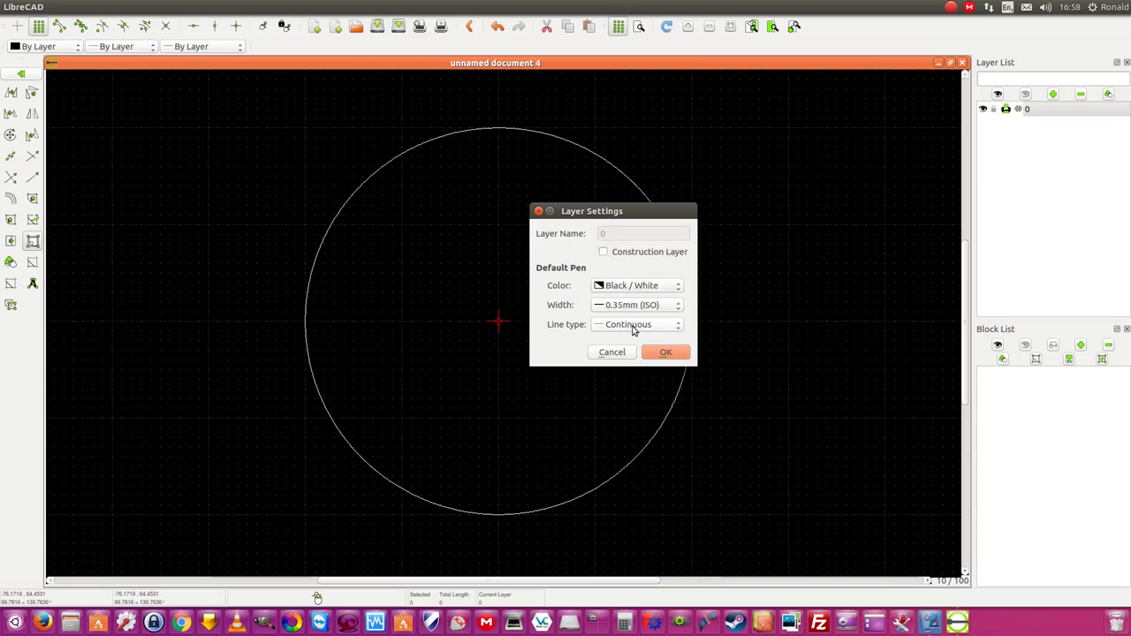
pyautogui.click(664, 352)
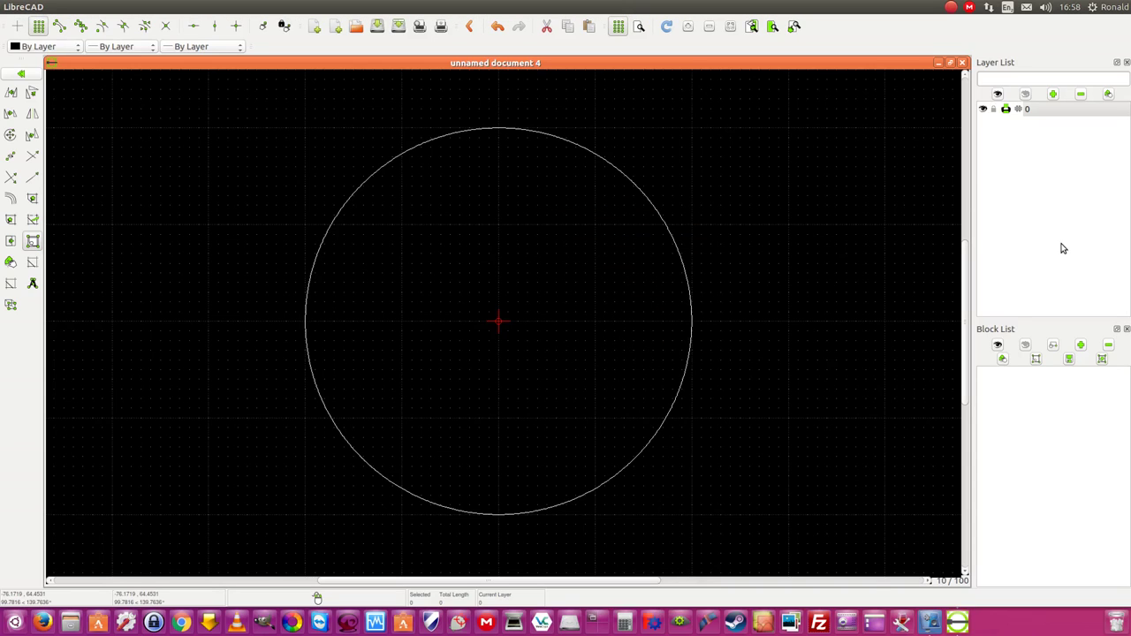
# Add a layer named "centerline" with a thin pen width and the Center (small) line type
pyautogui.click(1054, 94)
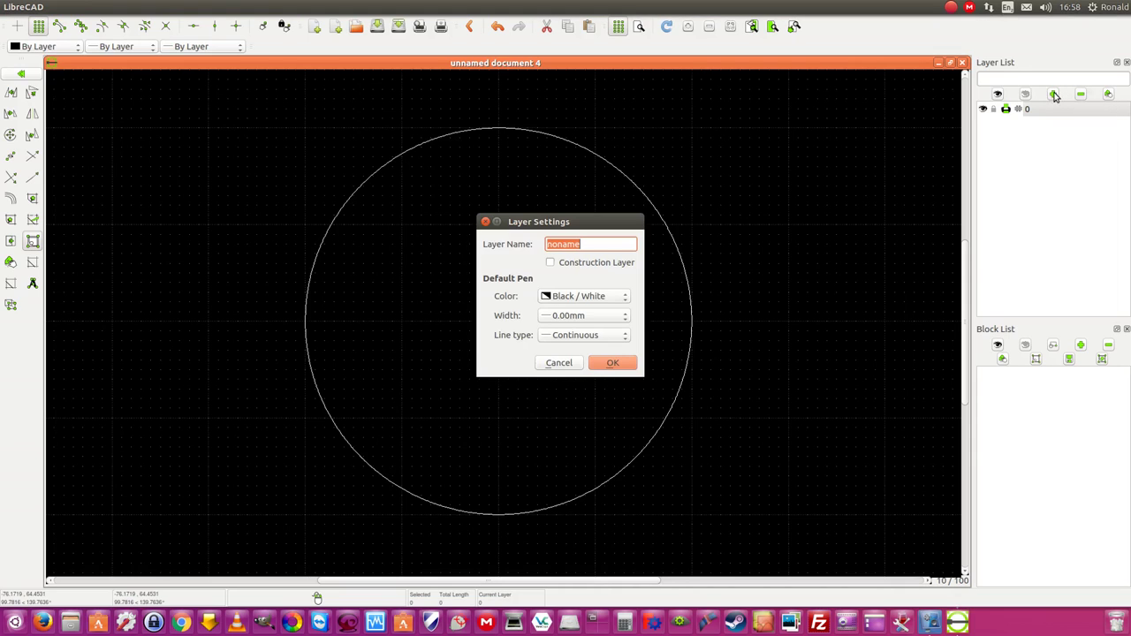
pyautogui.press('BackSpace')
pyautogui.click(607, 316)
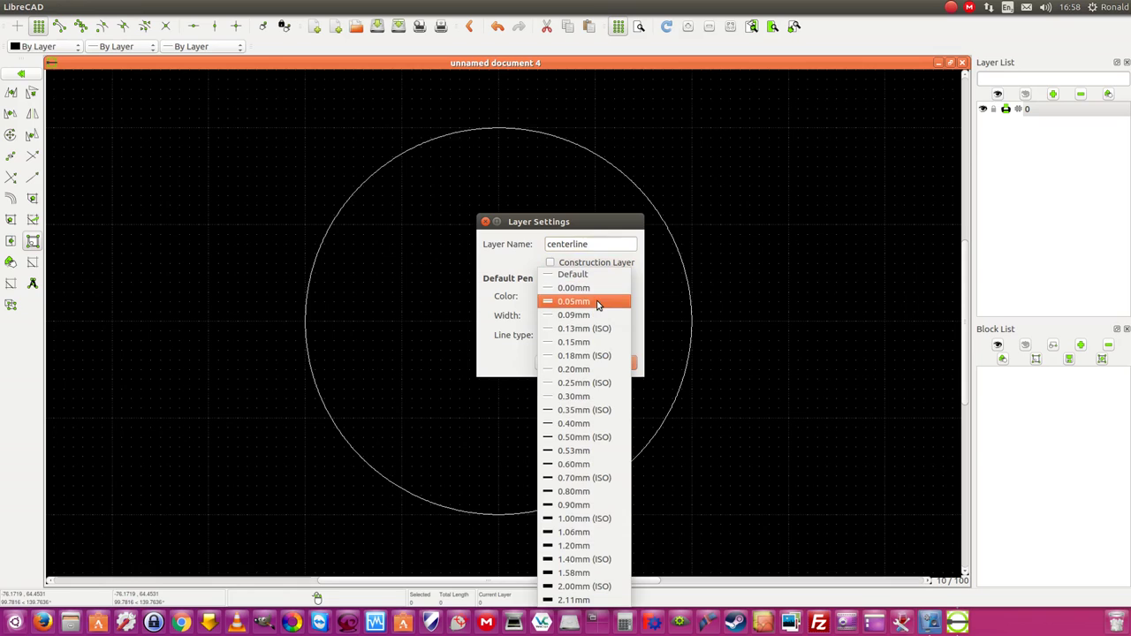
pyautogui.click(597, 308)
pyautogui.click(599, 336)
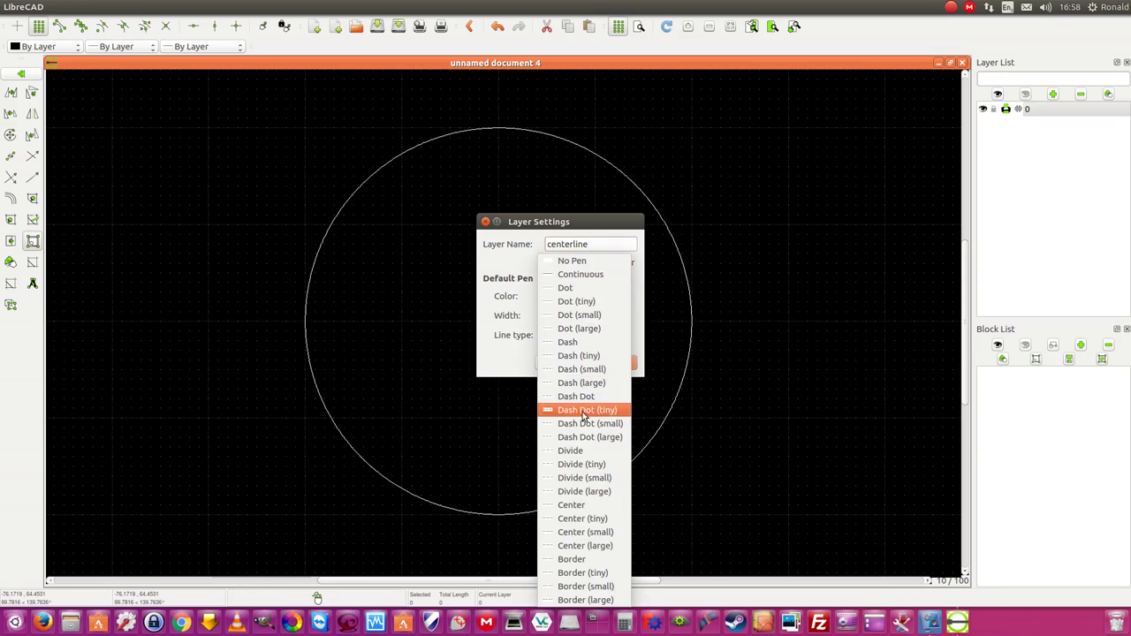
pyautogui.click(590, 532)
pyautogui.click(616, 363)
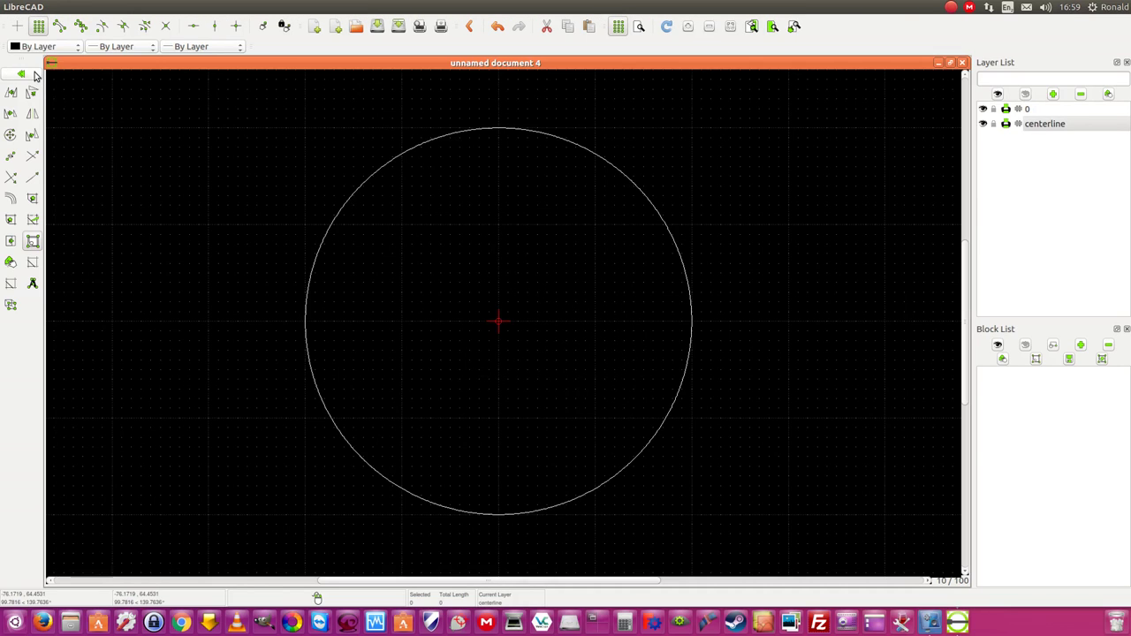
# Draw a horizontal centre line on the centerline layer through the circle's centre, from (-240, 0) to (250, 0)
pyautogui.click(13, 84)
pyautogui.click(24, 74)
pyautogui.click(10, 90)
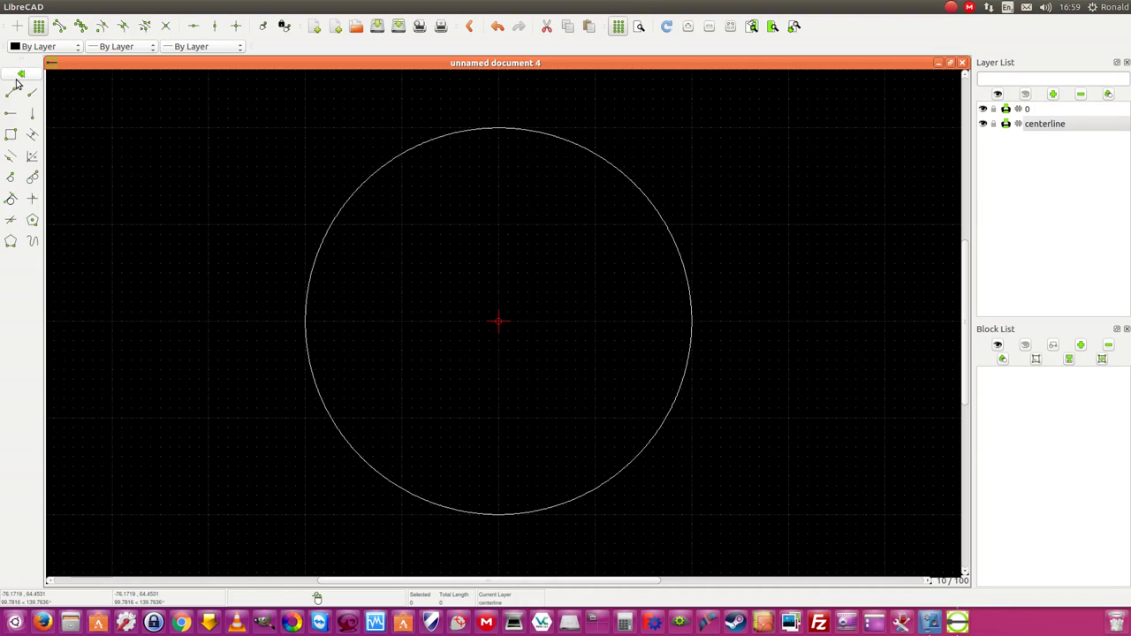
pyautogui.click(11, 93)
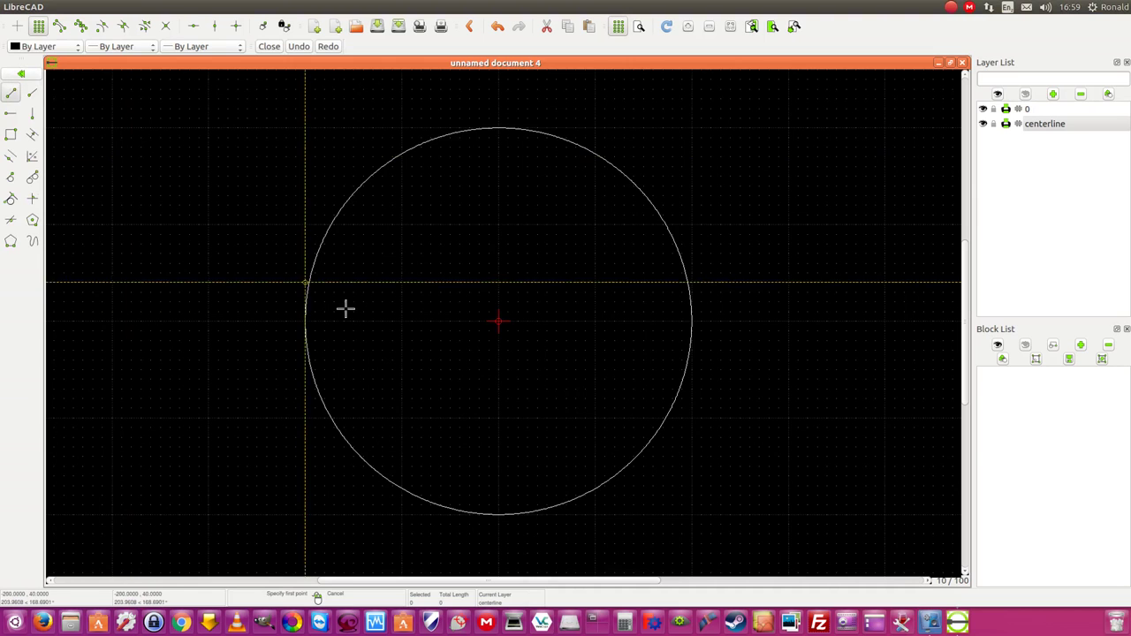
pyautogui.click(267, 321)
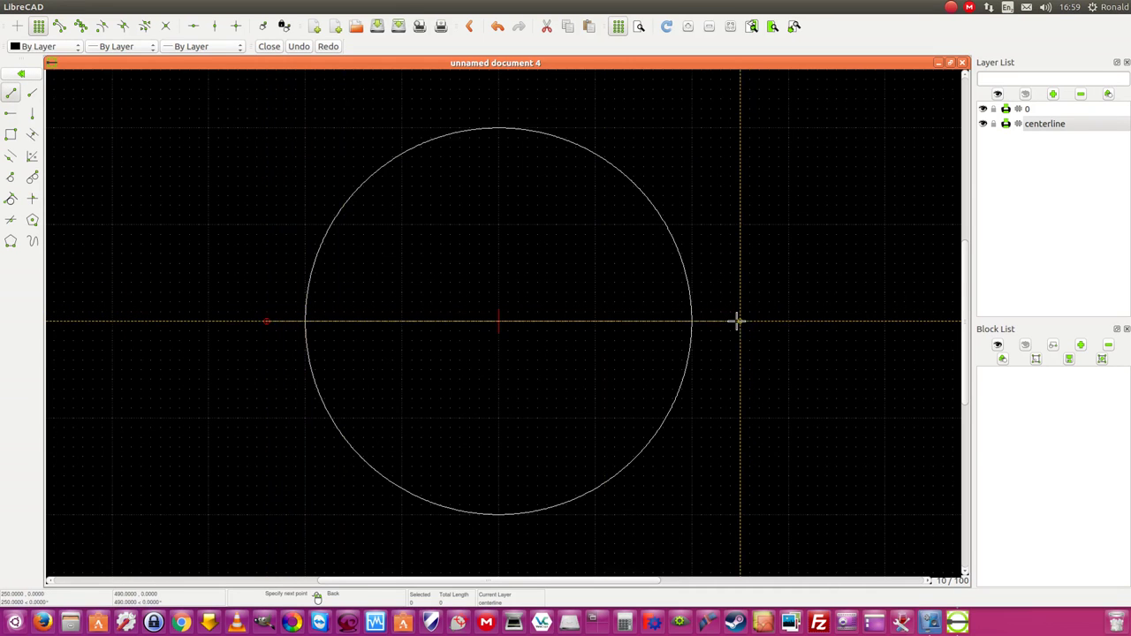
pyautogui.click(740, 321)
pyautogui.rightClick(705, 281)
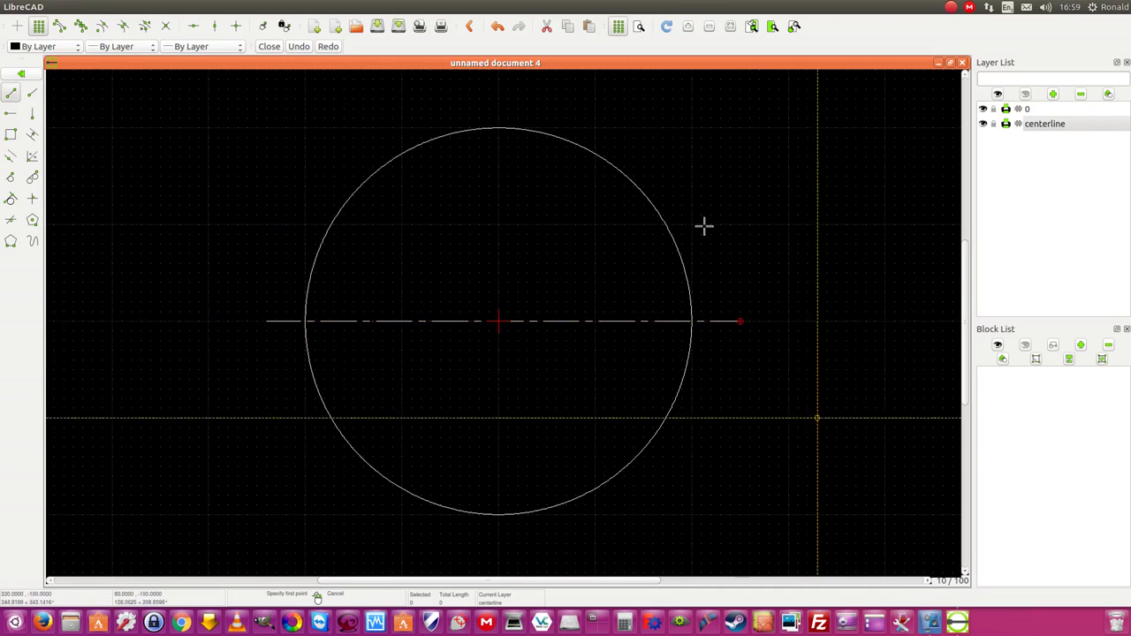
# Draw a vertical centre line through the circle's centre, from (0, 230) to about (0, -230), and finish the line command
pyautogui.click(499, 100)
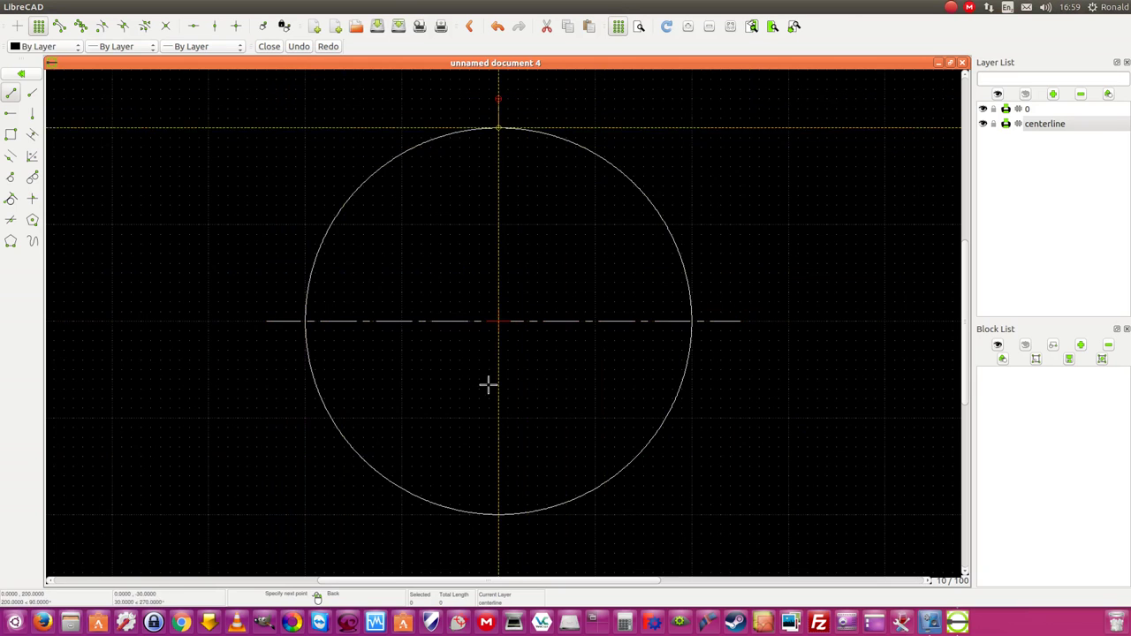
pyautogui.click(499, 543)
pyautogui.rightClick(498, 545)
pyautogui.scroll(-2, 678, 462)
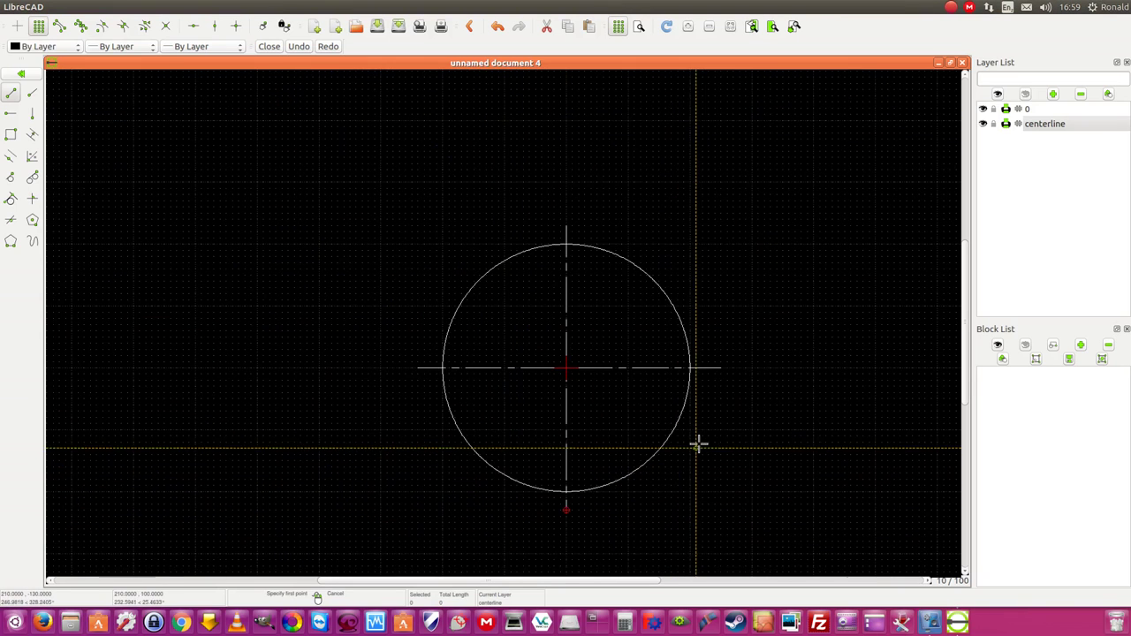
pyautogui.scroll(1, 718, 433)
pyautogui.rightClick(719, 434)
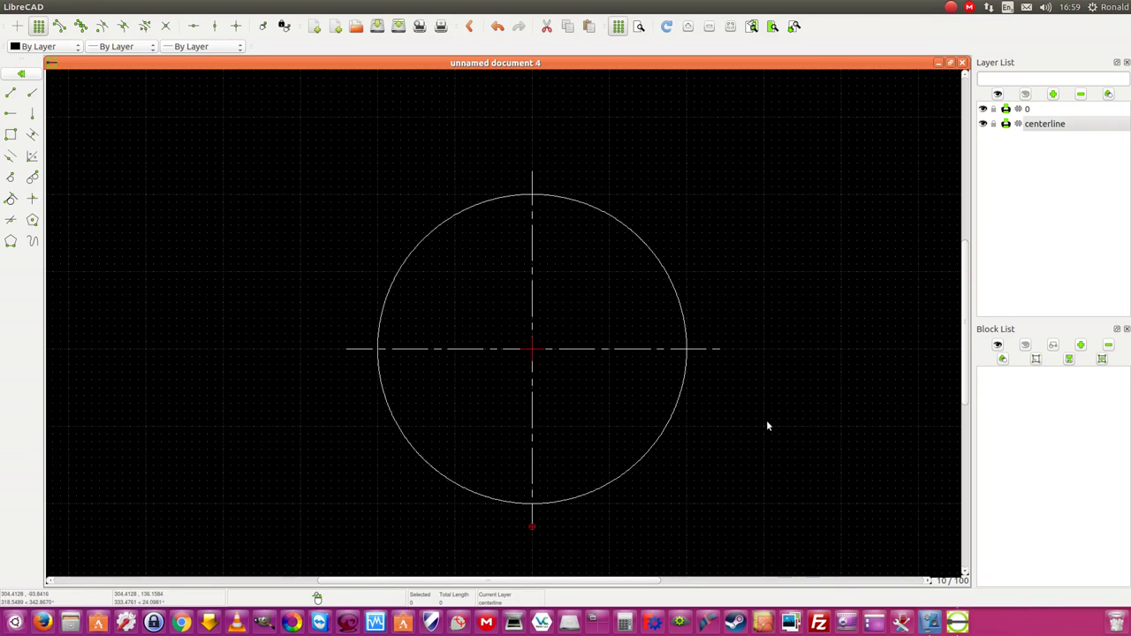
# Draw a circle of radius 100 on layer 0, centred where the centre lines cross at (0, 0), and finish the circle command
pyautogui.click(21, 73)
pyautogui.click(14, 104)
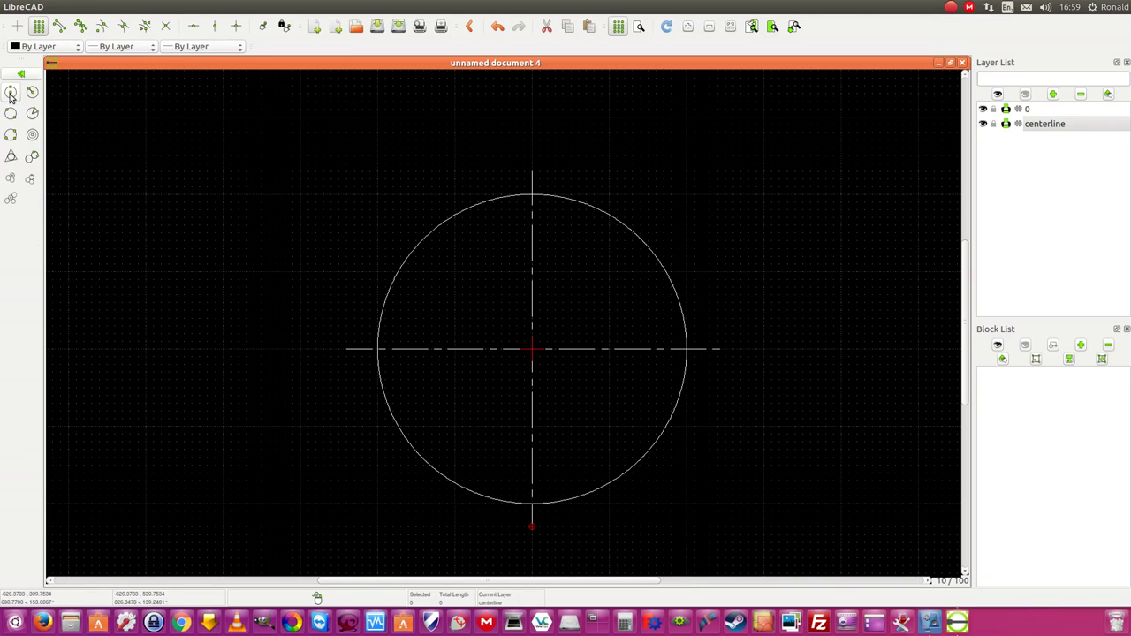
pyautogui.click(11, 92)
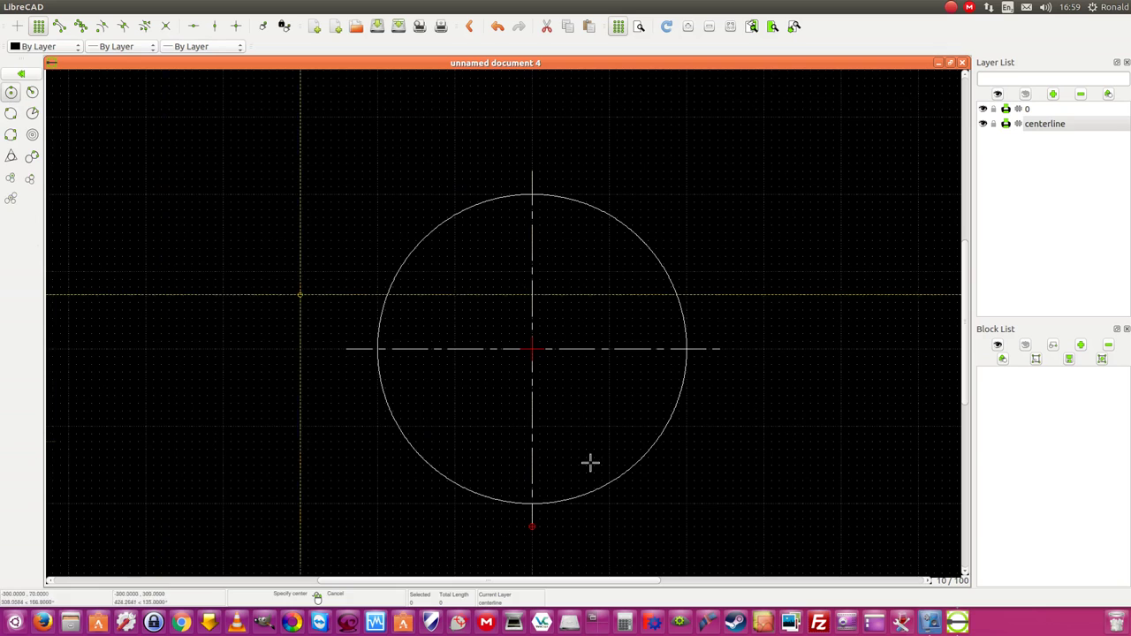
pyautogui.click(532, 348)
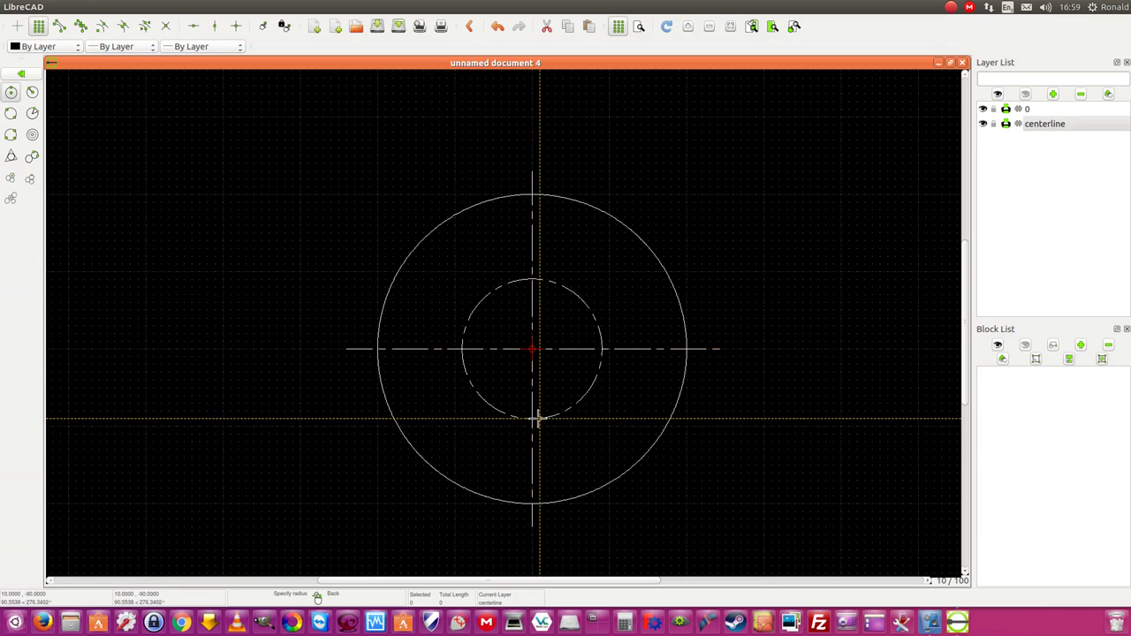
pyautogui.rightClick(538, 418)
pyautogui.click(1055, 113)
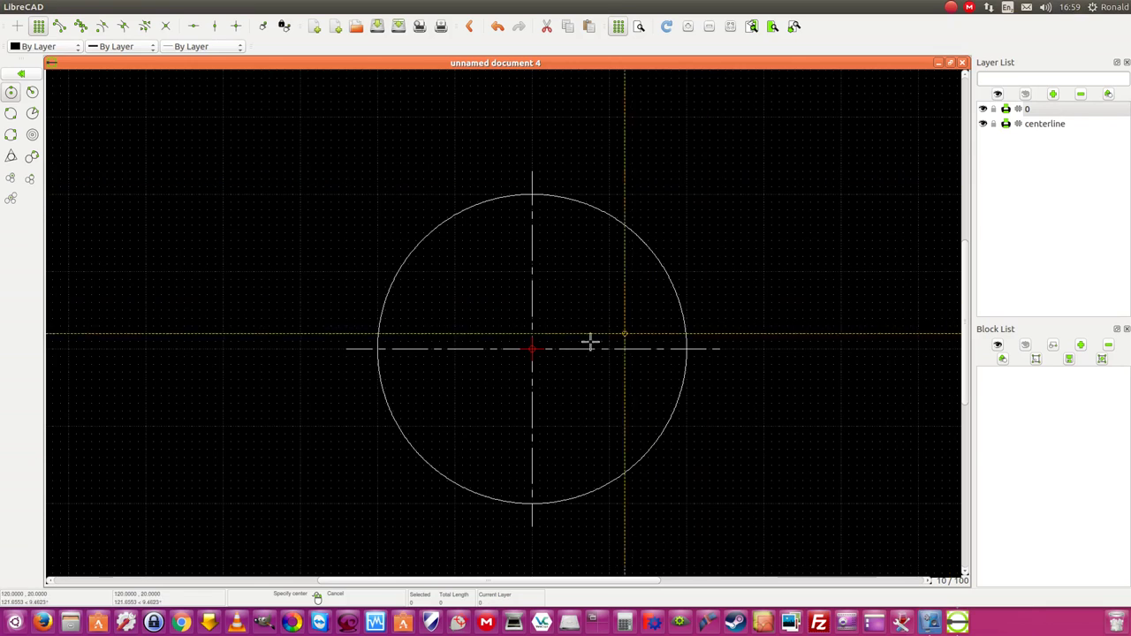
pyautogui.click(531, 348)
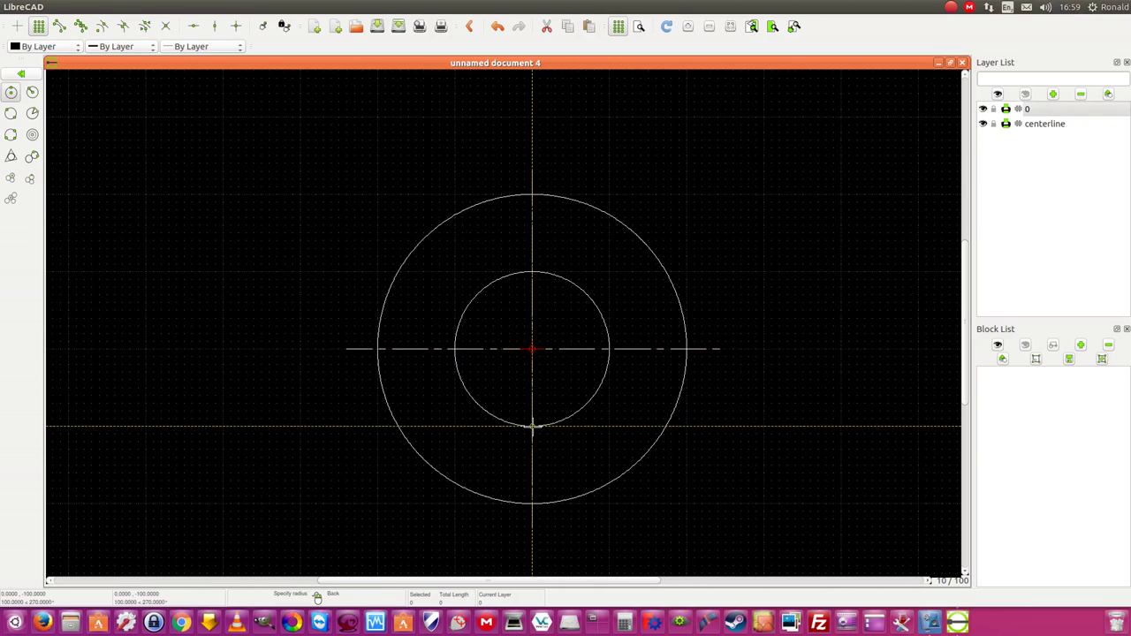
pyautogui.click(531, 427)
pyautogui.rightClick(705, 475)
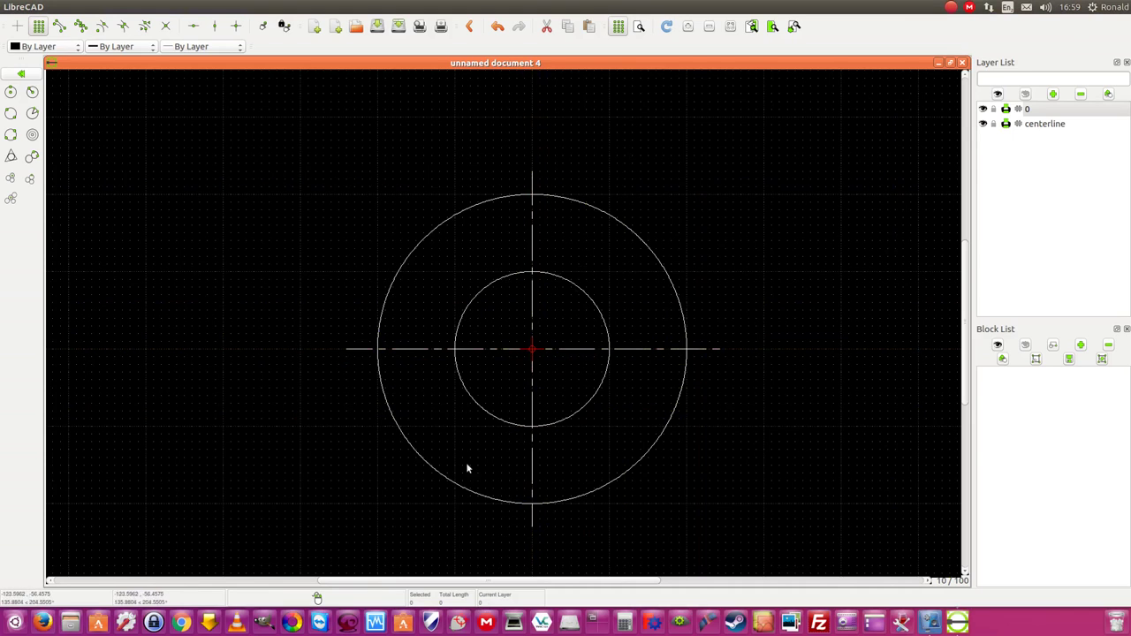
# Draw a circle of radius about 160 on the centerline layer, centred at (0, 0) between the inner and outer circles
pyautogui.click(11, 92)
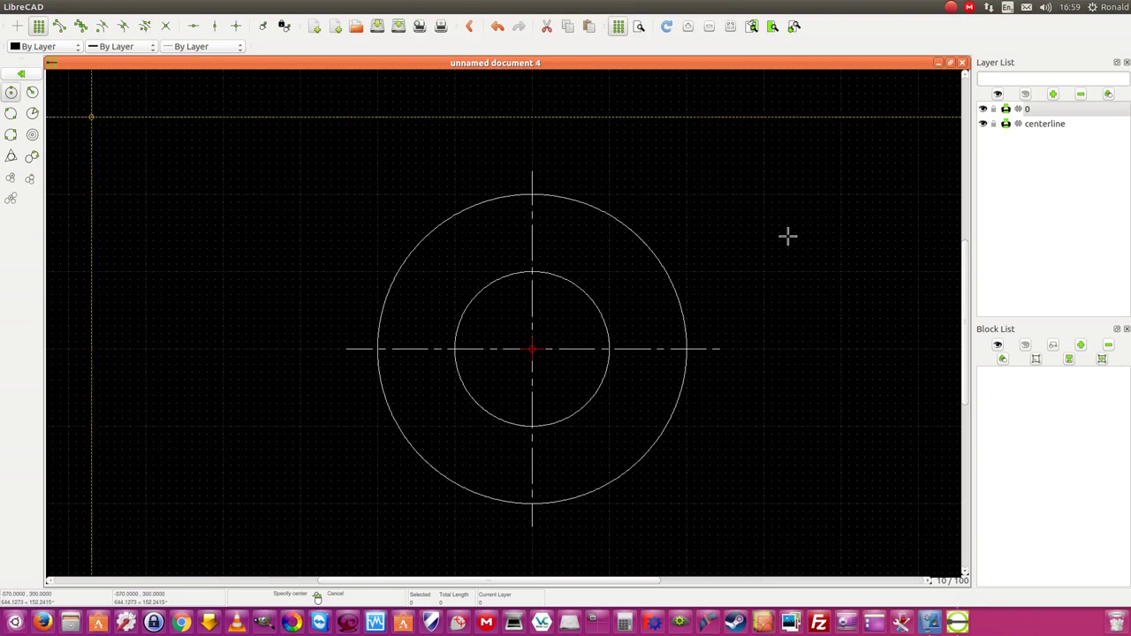
pyautogui.click(1043, 123)
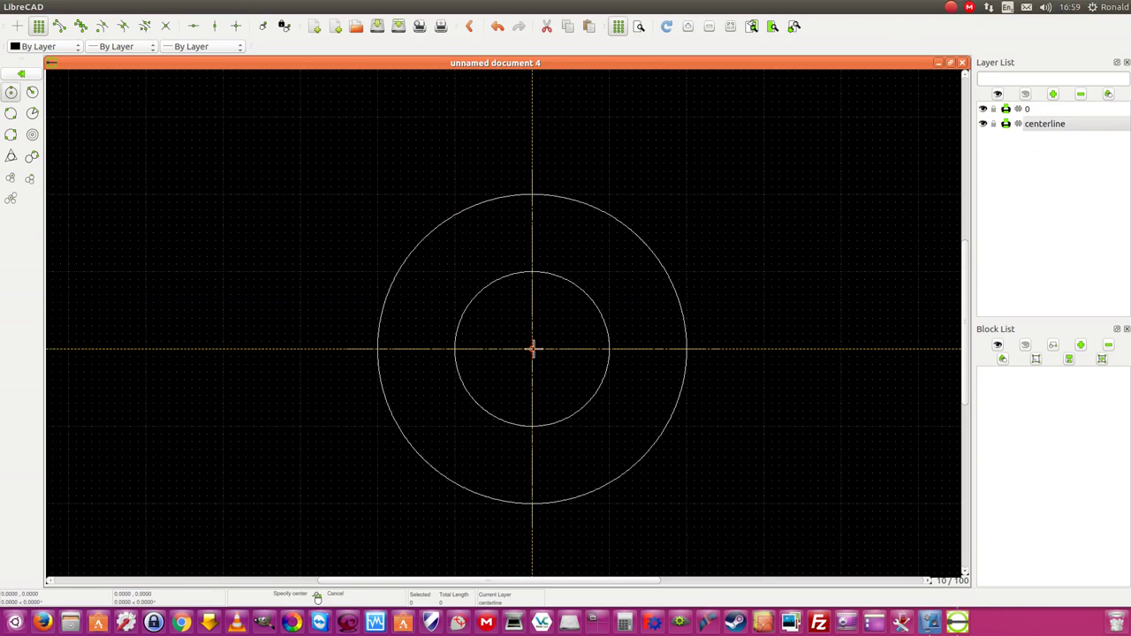
pyautogui.click(532, 348)
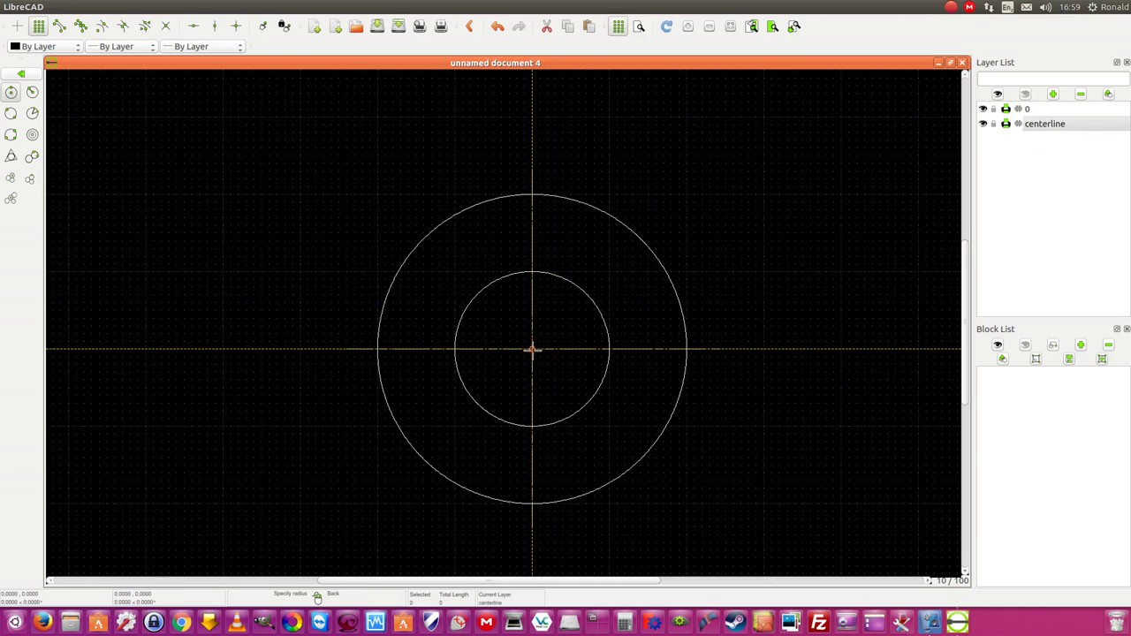
pyautogui.click(532, 473)
pyautogui.rightClick(714, 524)
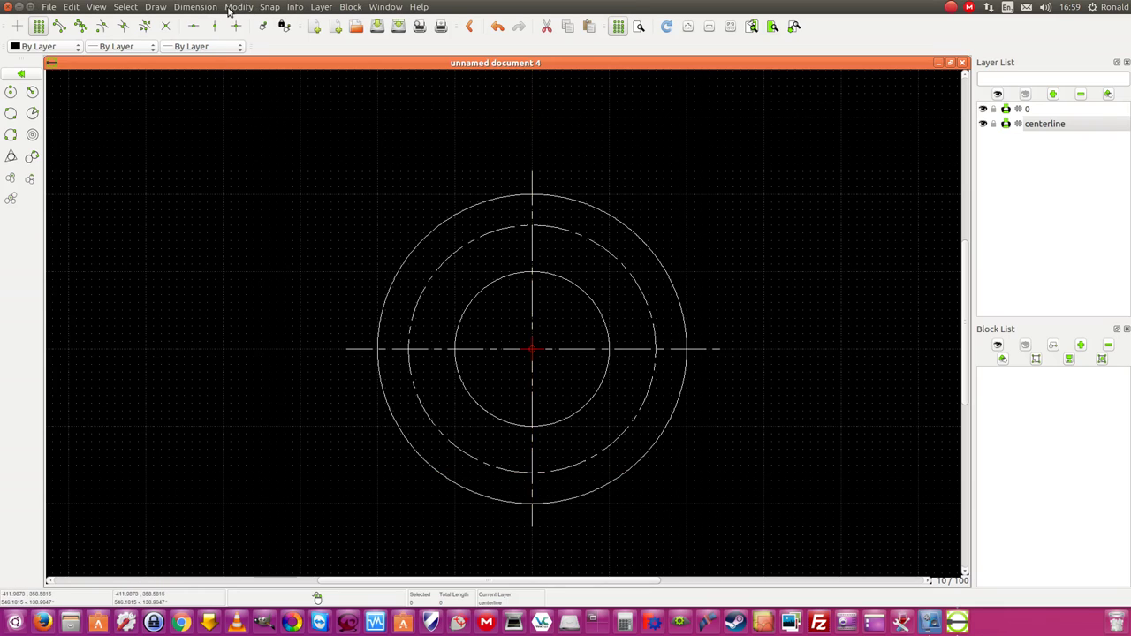
# Set the dashed centre-line circle's radius to 150 in its properties and check the inner circle's properties
pyautogui.click(195, 7)
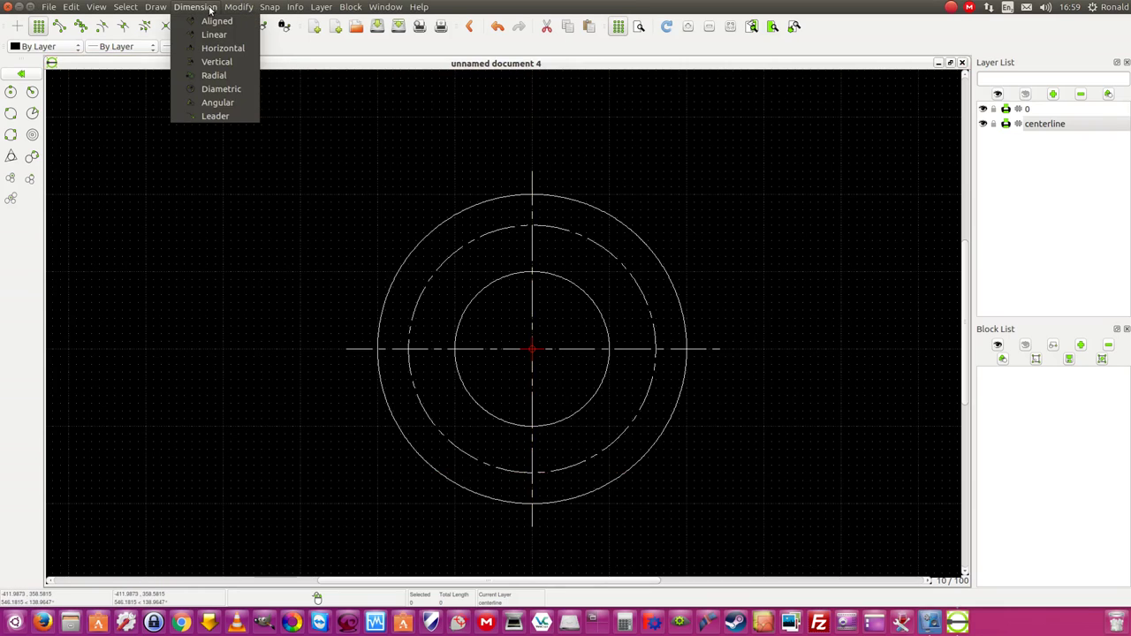
pyautogui.moveTo(239, 7)
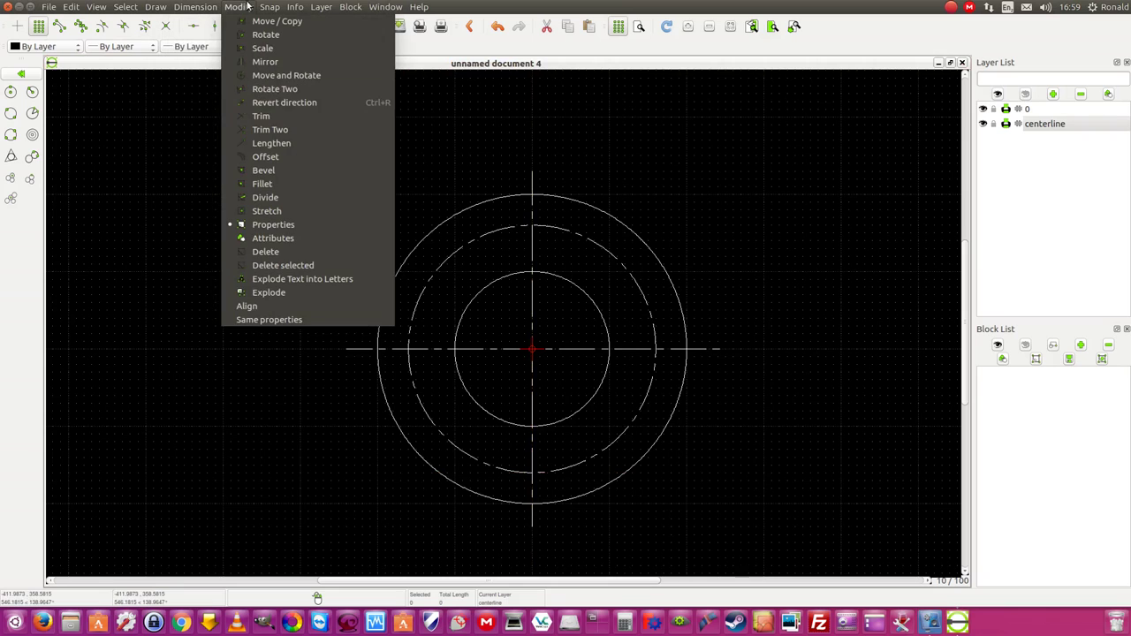
pyautogui.click(276, 224)
pyautogui.click(555, 469)
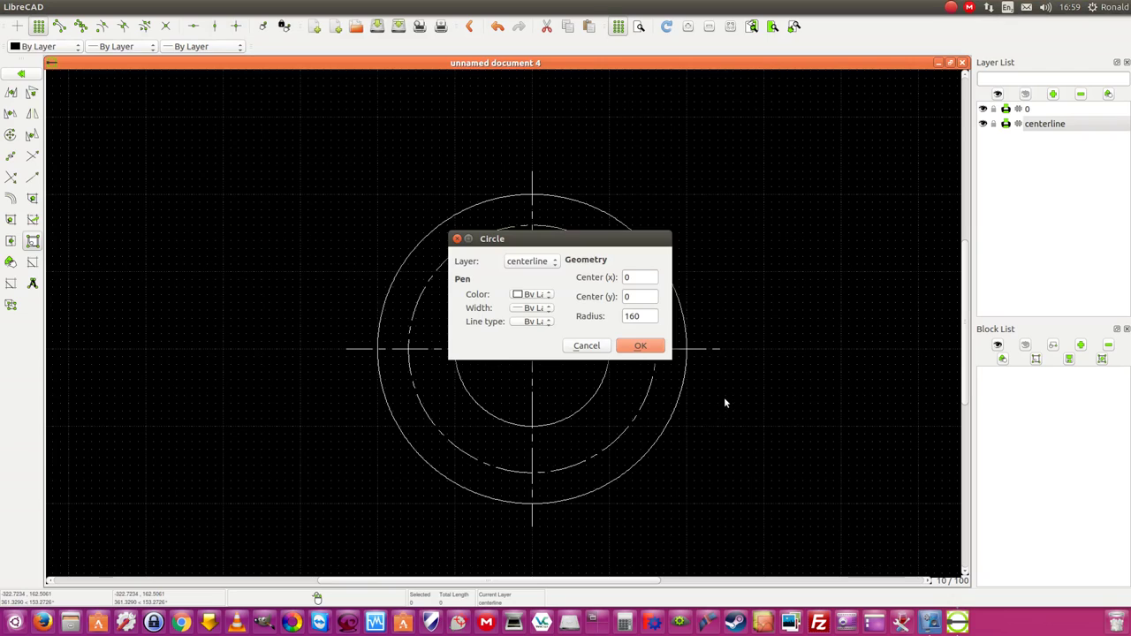
pyautogui.click(643, 316)
pyautogui.click(638, 346)
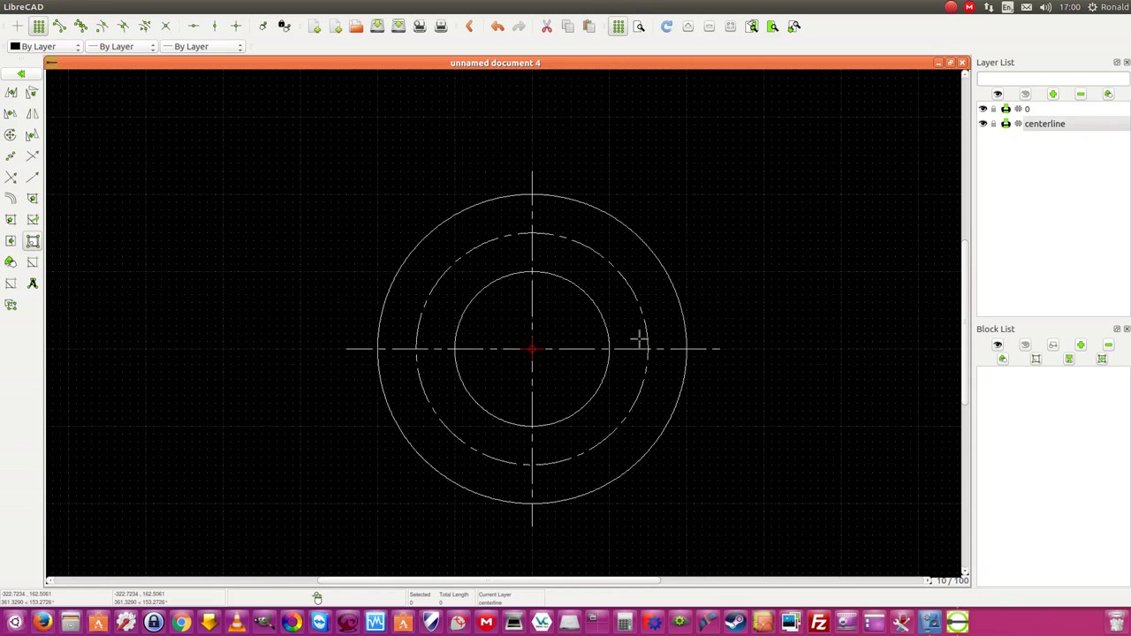
pyautogui.doubleClick(548, 428)
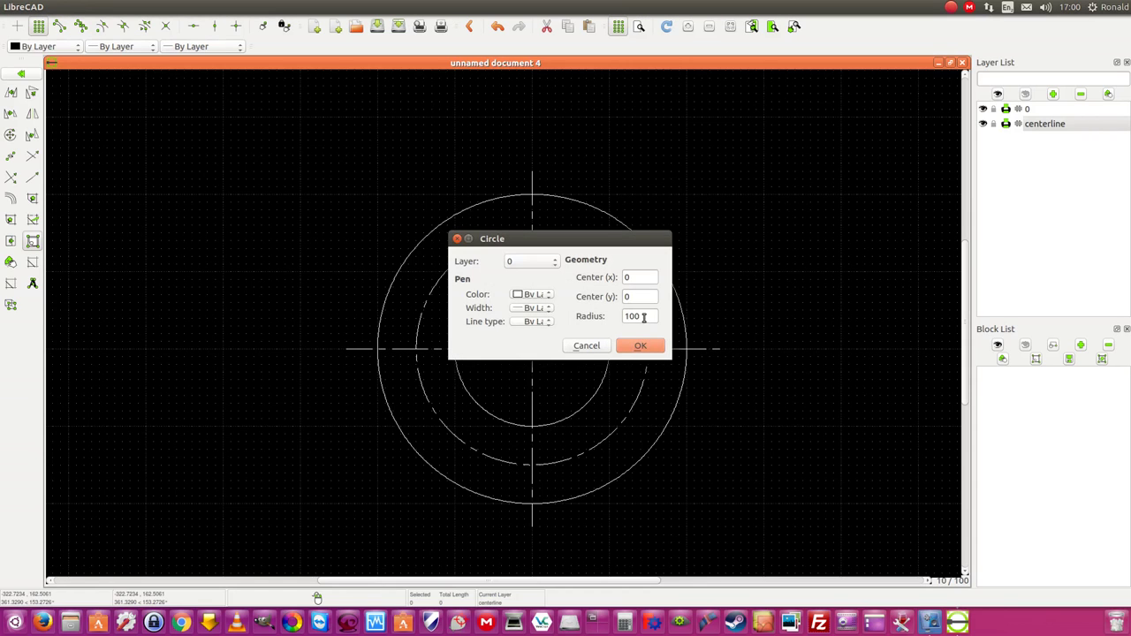
pyautogui.click(648, 346)
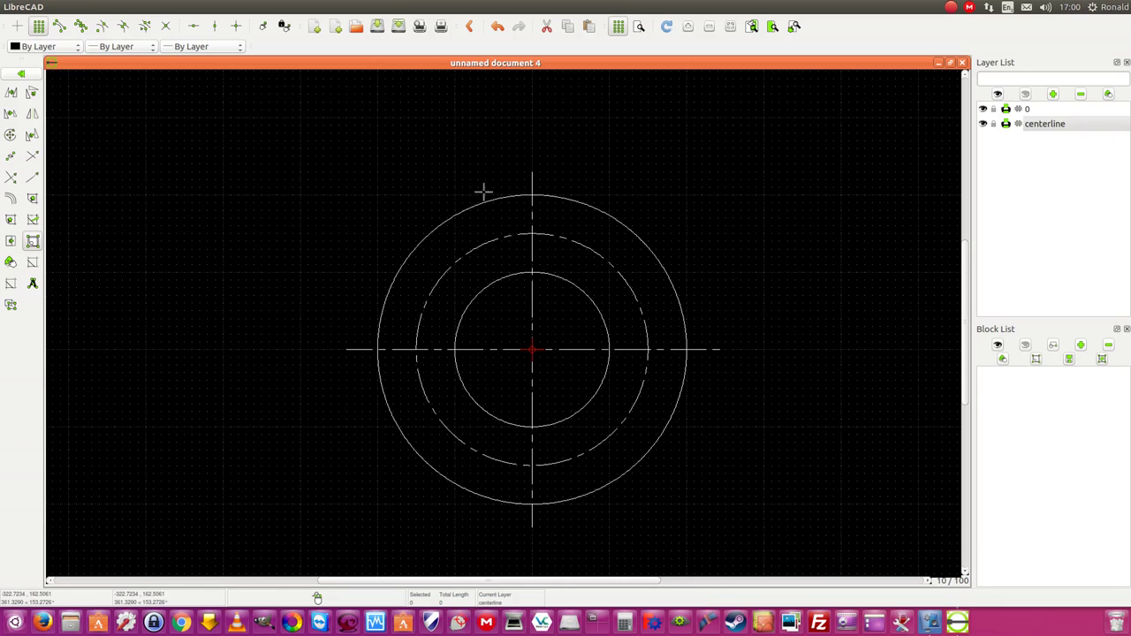
# Draw a small circle of radius about 20 on layer 0, centred at (0, 150) on the dashed circle
pyautogui.click(22, 74)
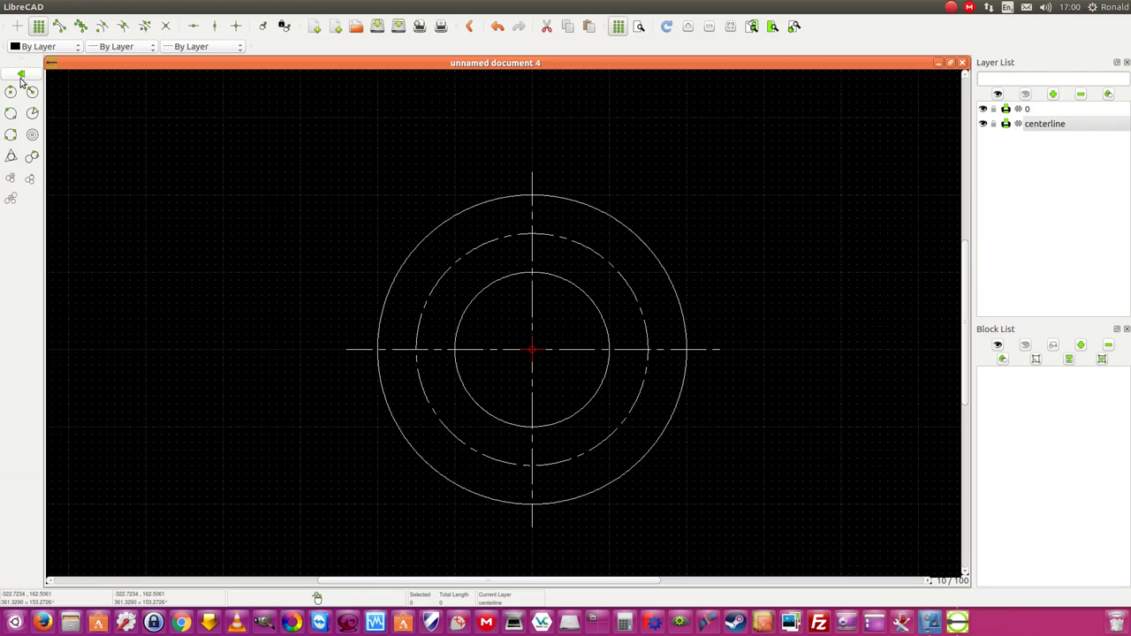
pyautogui.click(8, 92)
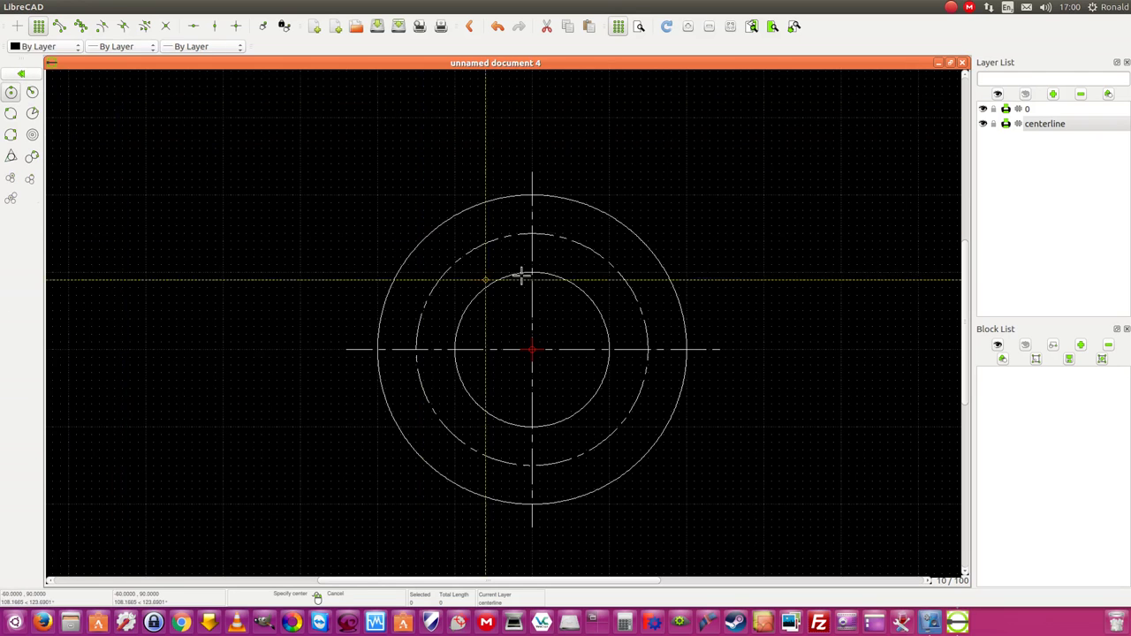
pyautogui.scroll(3, 530, 235)
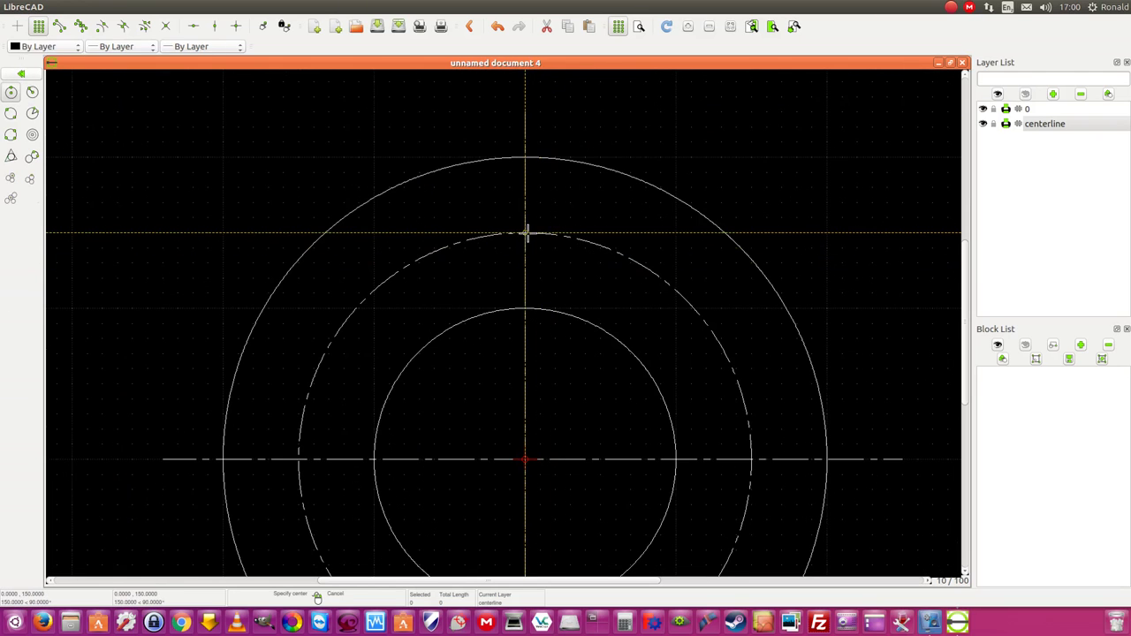
pyautogui.click(526, 233)
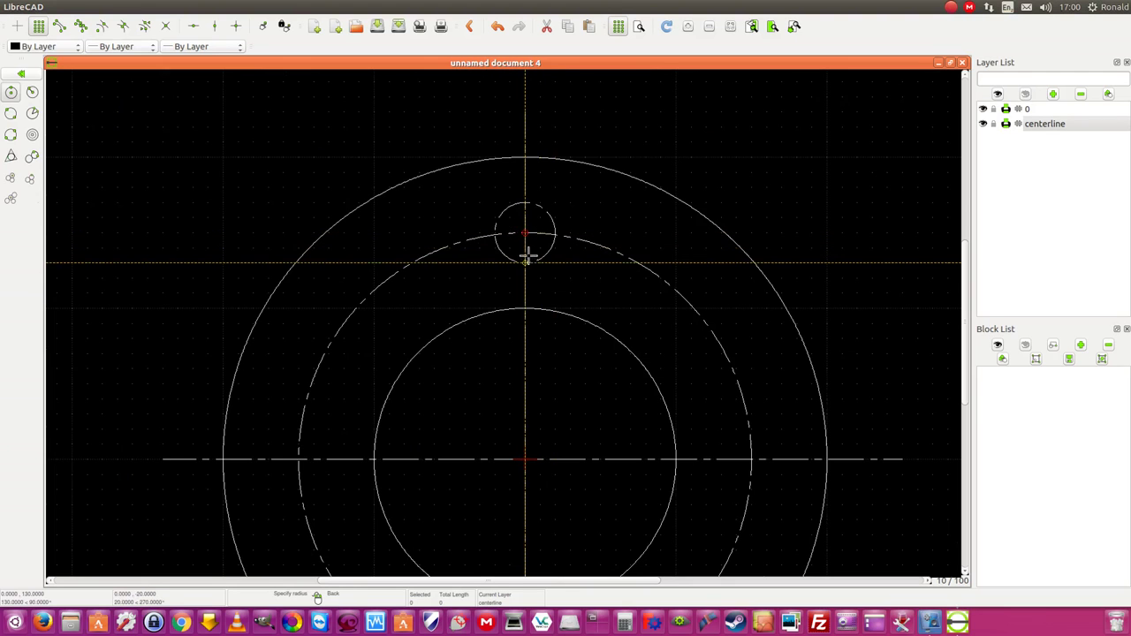
pyautogui.rightClick(528, 250)
pyautogui.click(1041, 110)
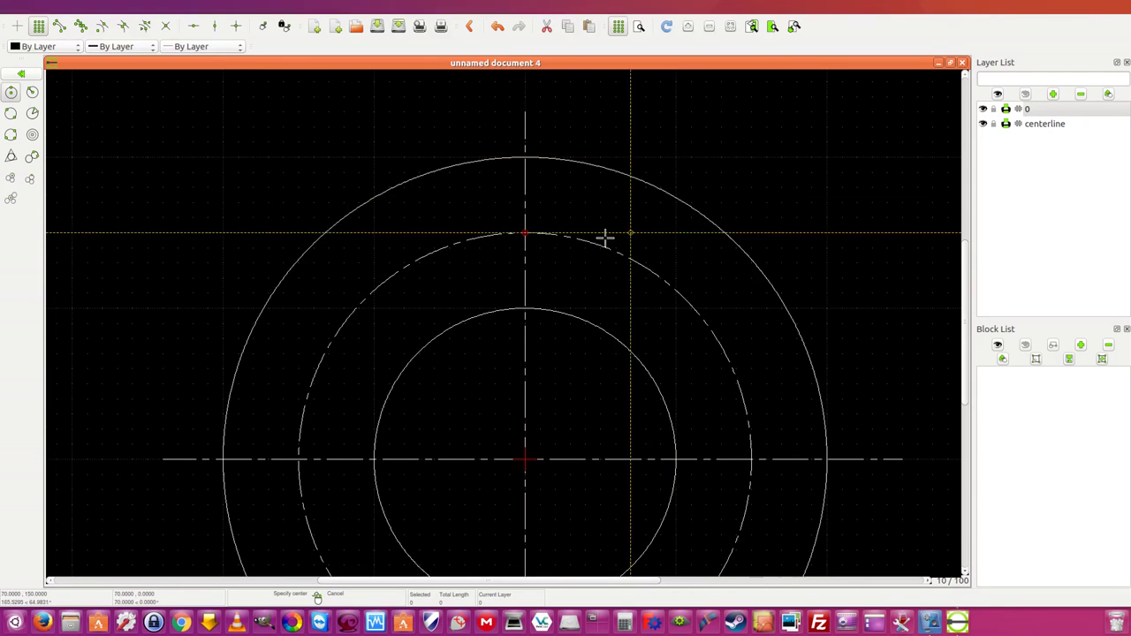
pyautogui.click(525, 233)
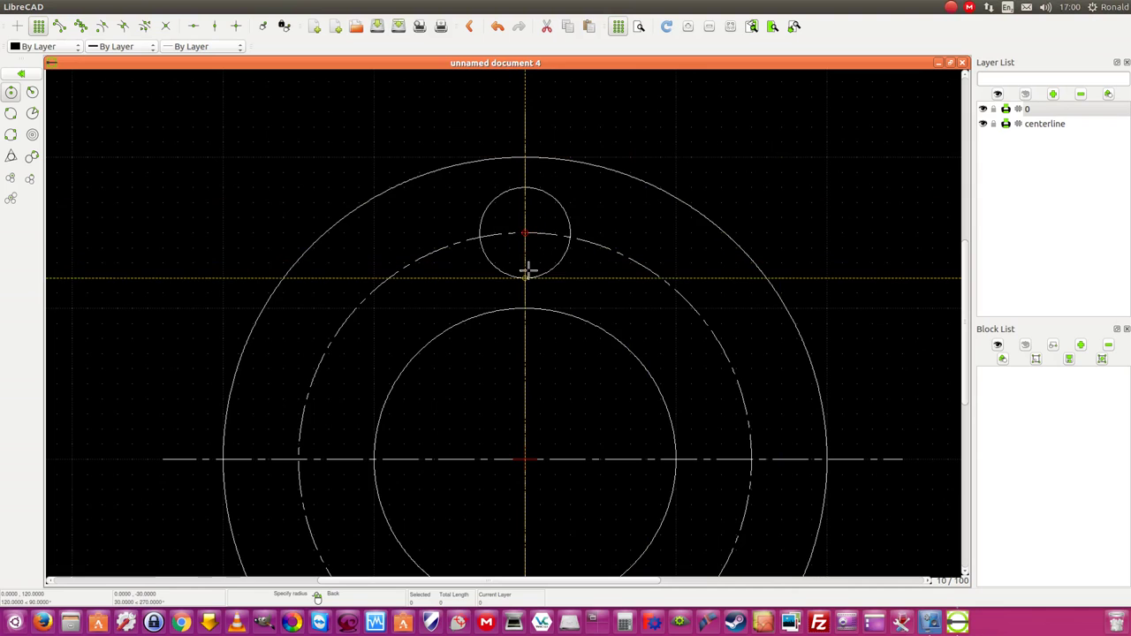
pyautogui.click(526, 262)
# Shorten the vertical centre line by moving its upper endpoint down to about (0, 50), and deselect it
pyautogui.scroll(-1, 599, 292)
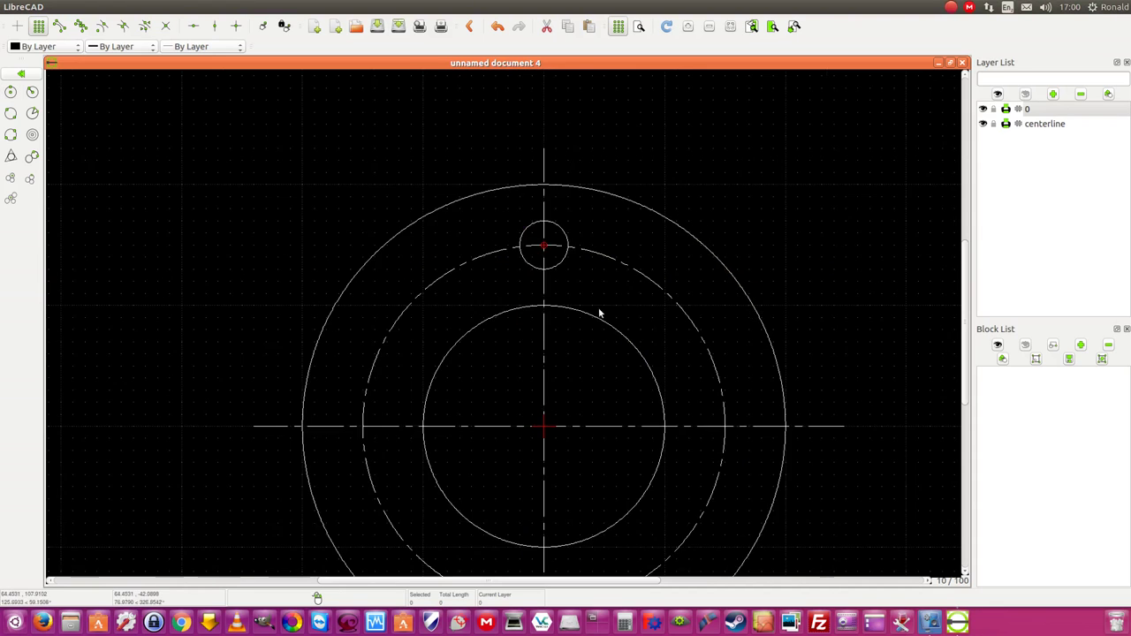
pyautogui.scroll(1, 583, 300)
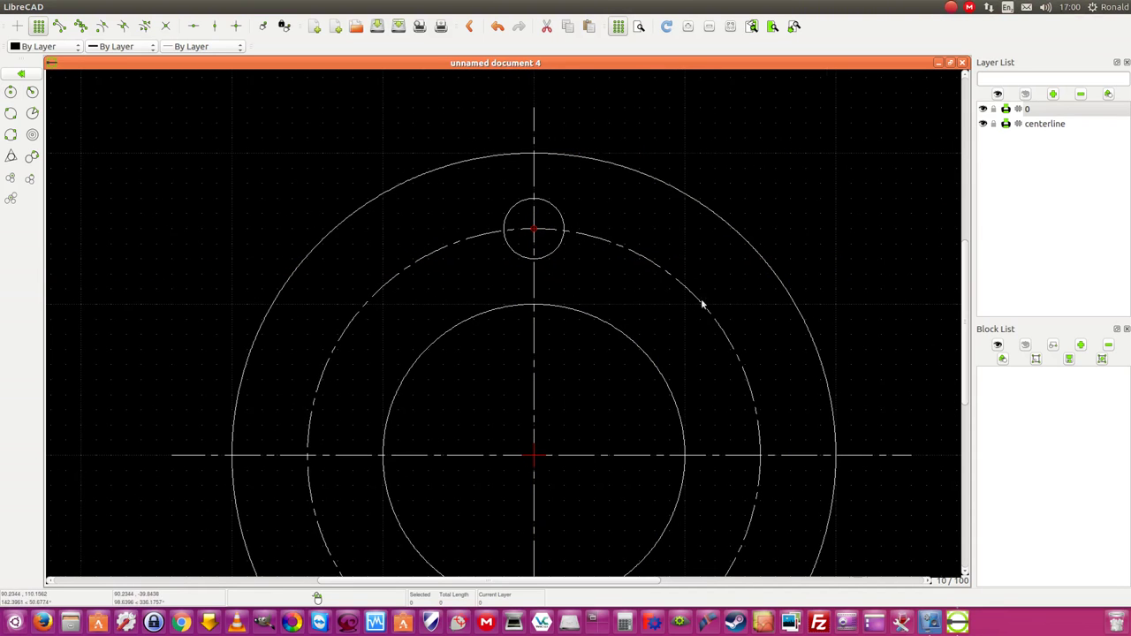
pyautogui.scroll(-1, 875, 456)
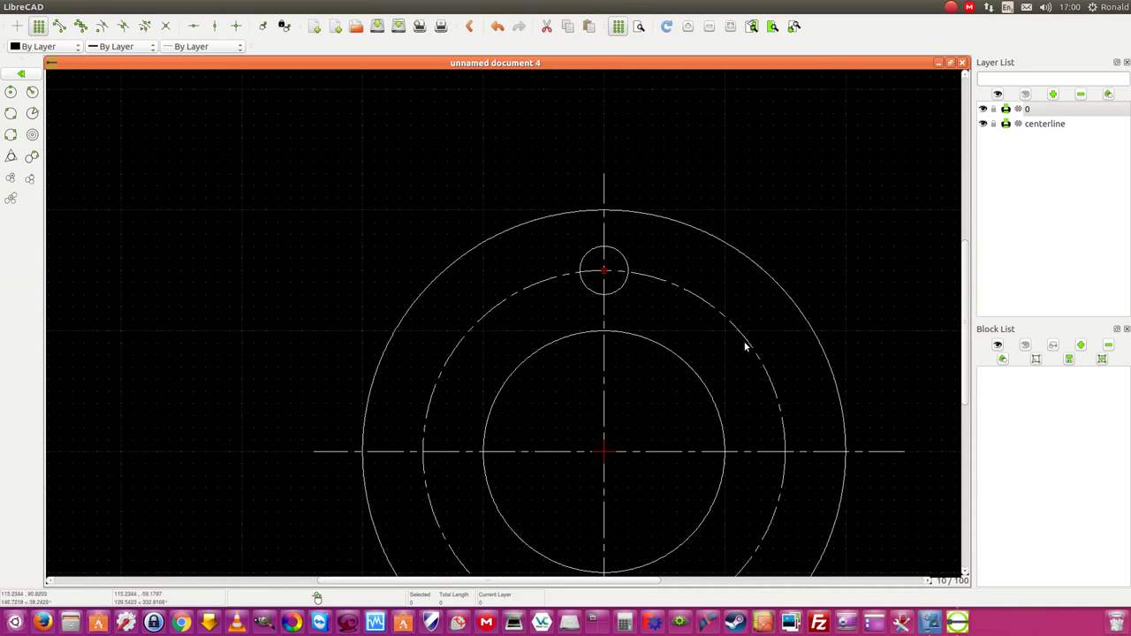
pyautogui.scroll(-2, 829, 386)
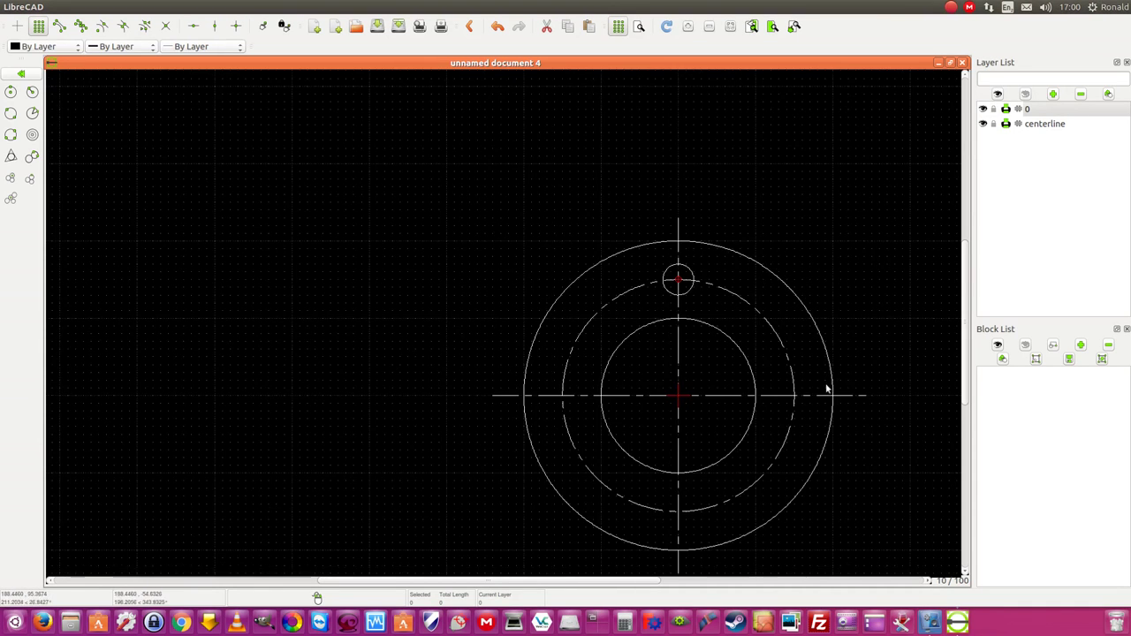
pyautogui.scroll(1, 840, 336)
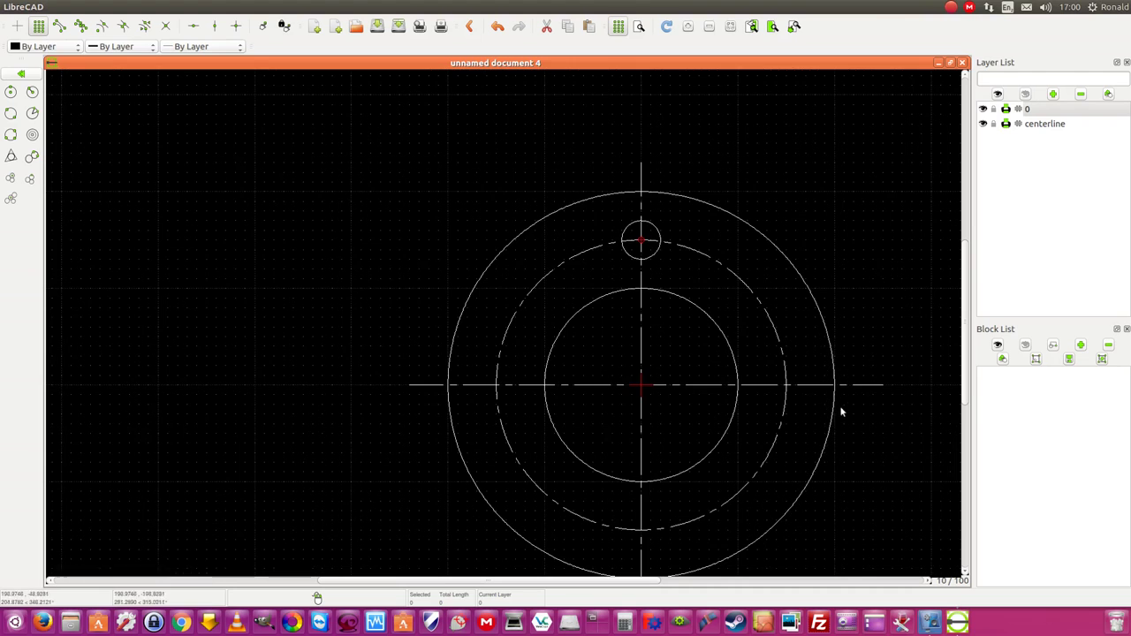
pyautogui.click(641, 210)
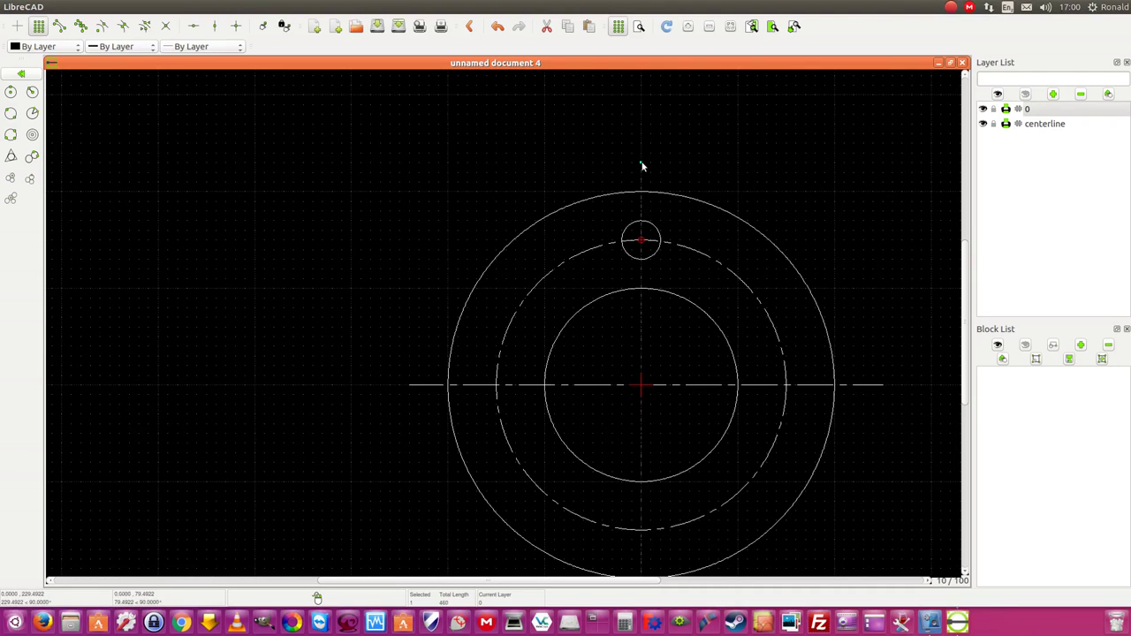
pyautogui.click(641, 162)
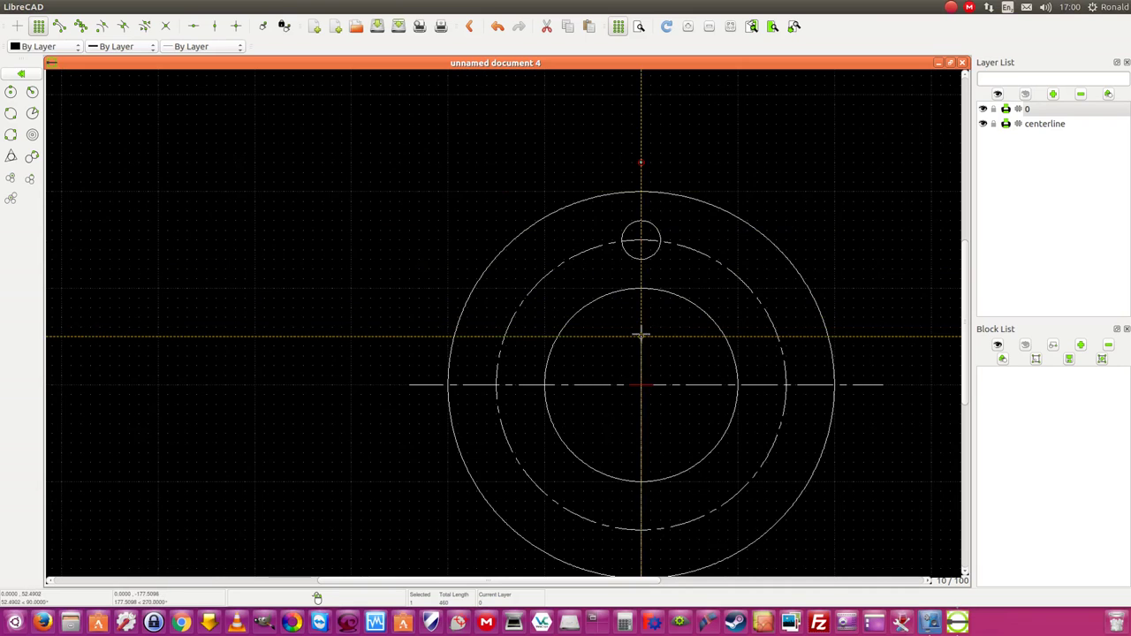
pyautogui.click(641, 335)
pyautogui.press('Escape')
# Draw a short vertical line on layer 0 through the small circle, from (0, 180) to (0, 120), and finish the line command
pyautogui.click(11, 79)
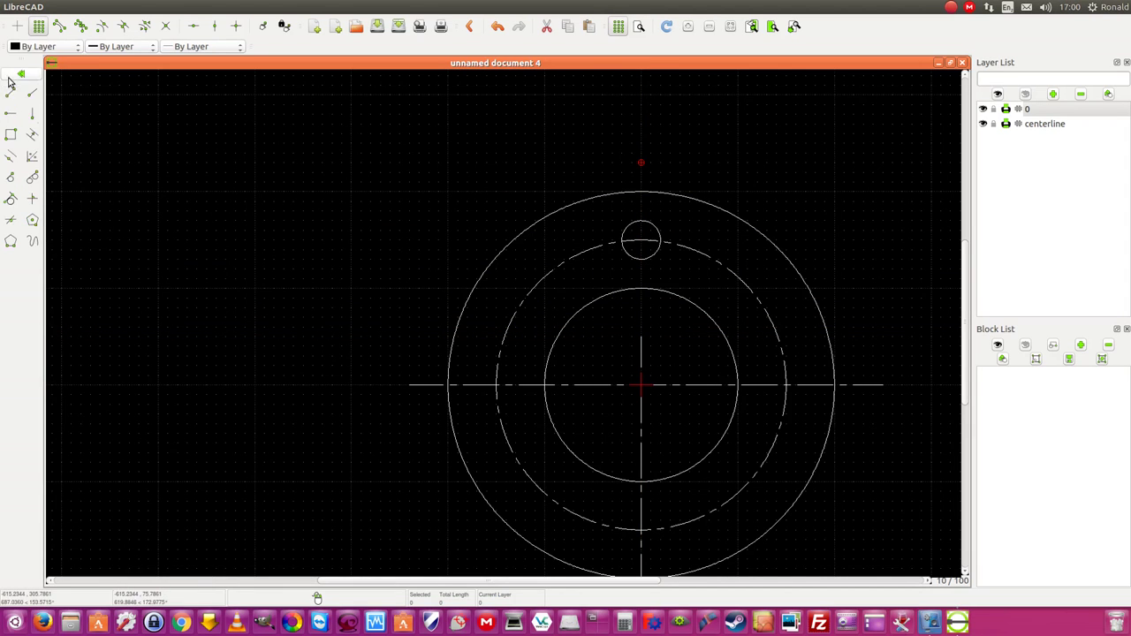
pyautogui.click(15, 90)
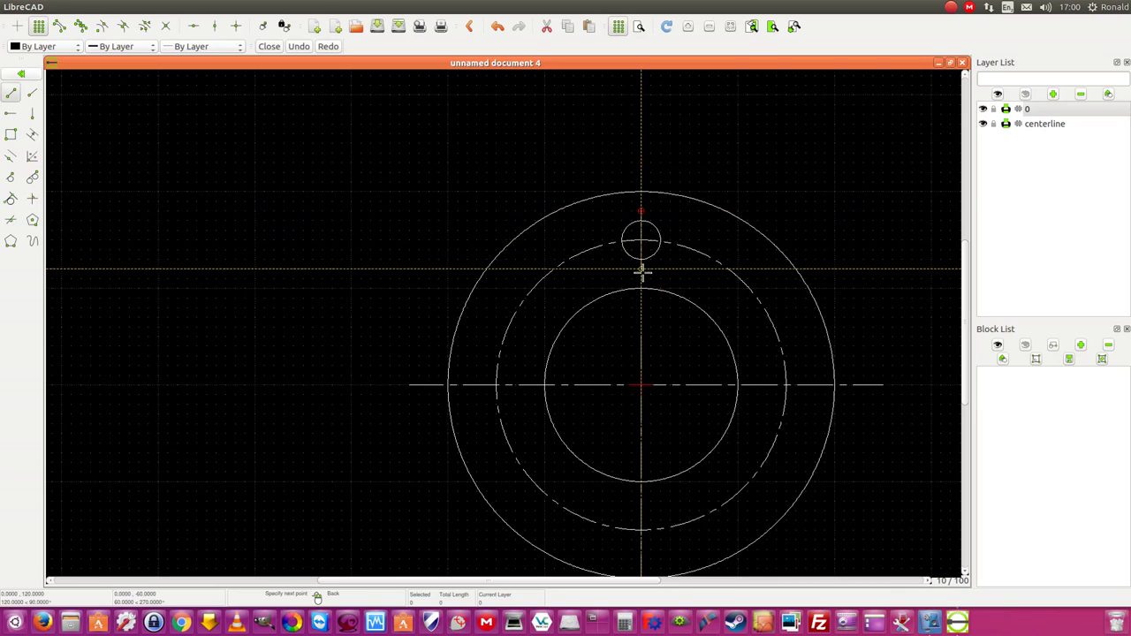
pyautogui.rightClick(844, 209)
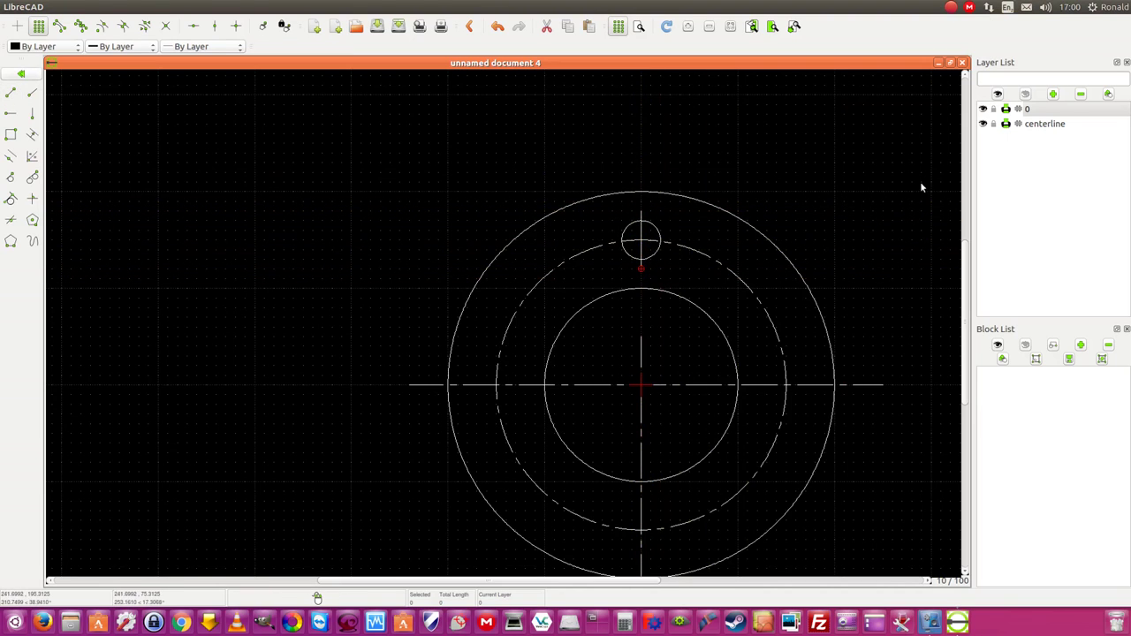
pyautogui.rightClick(844, 205)
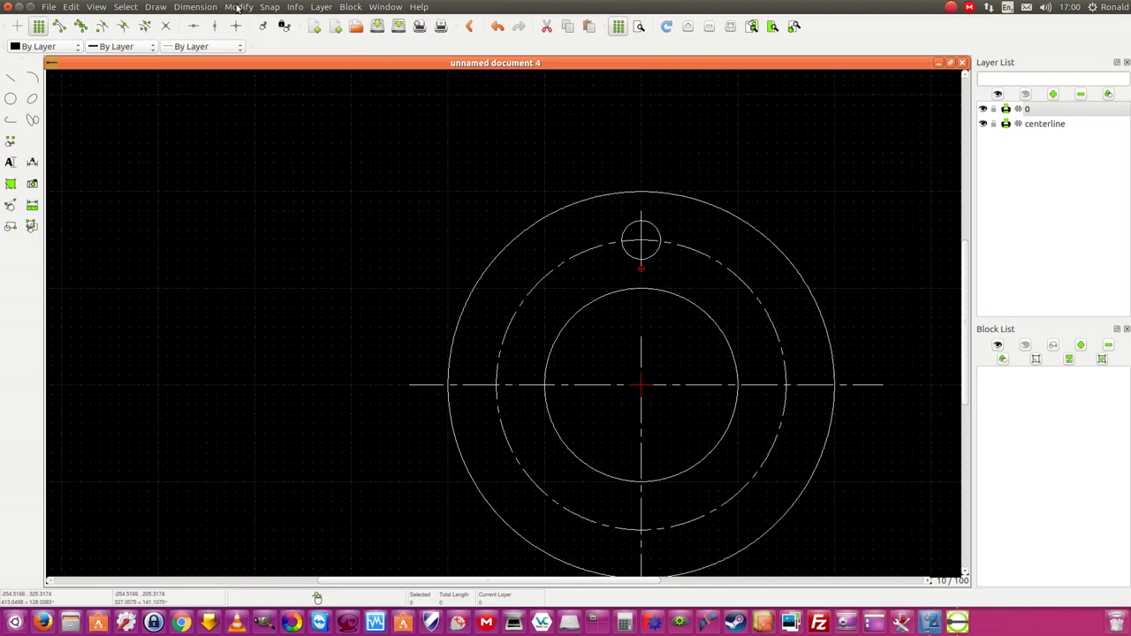
# Move the short vertical line through the small circle from layer 0 to the centerline layer
pyautogui.click(237, 7)
pyautogui.click(274, 237)
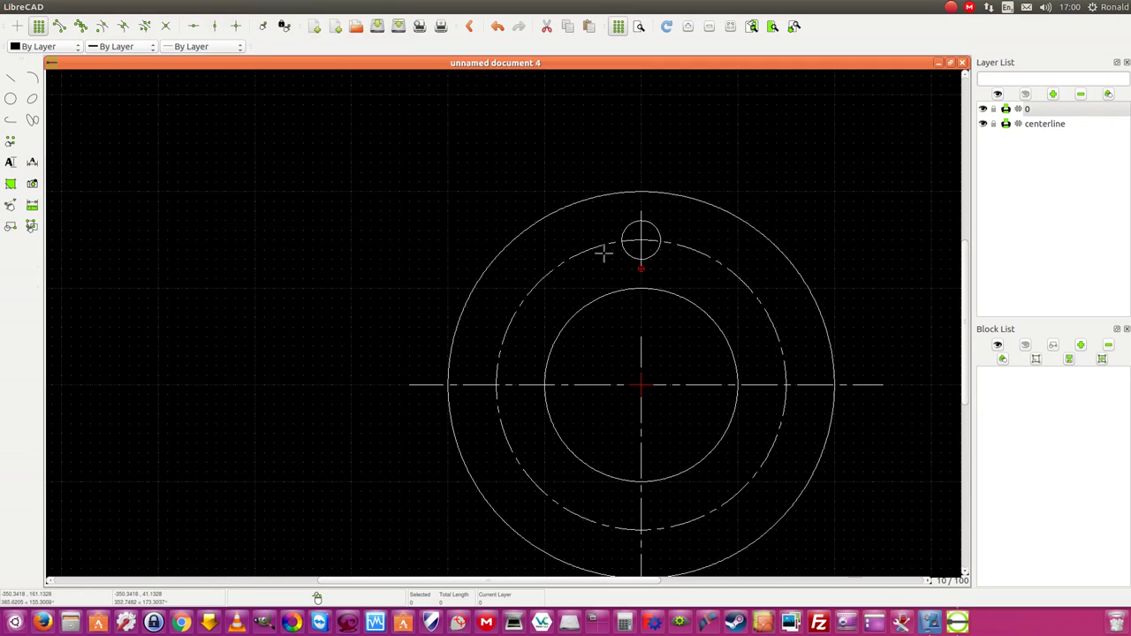
pyautogui.click(642, 245)
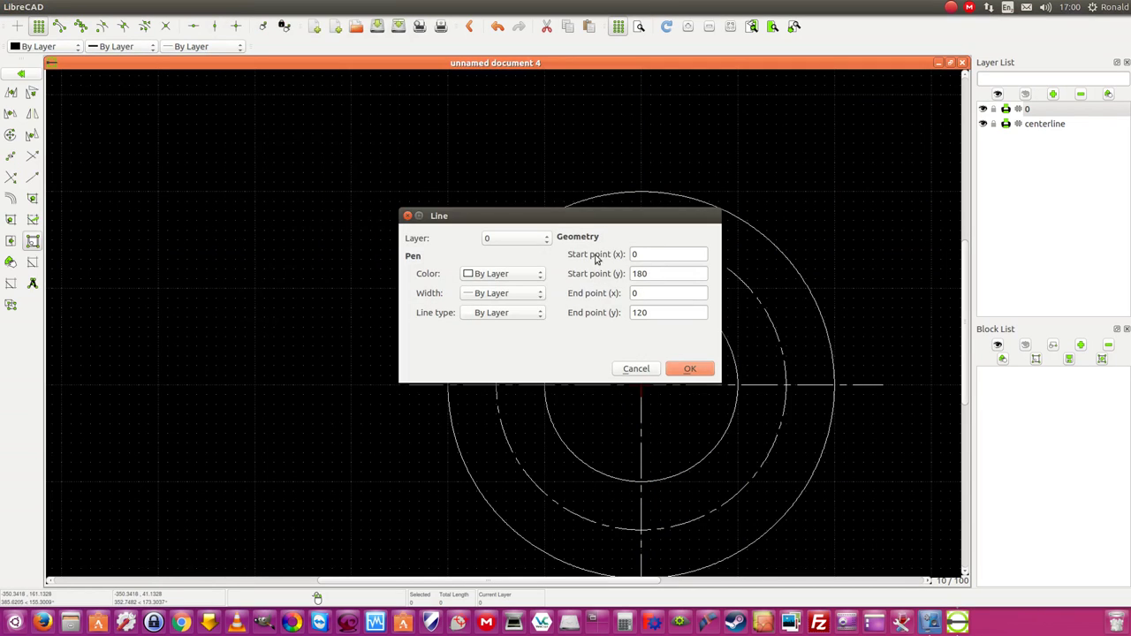
pyautogui.click(524, 244)
pyautogui.click(528, 253)
pyautogui.click(692, 369)
pyautogui.scroll(2, 678, 252)
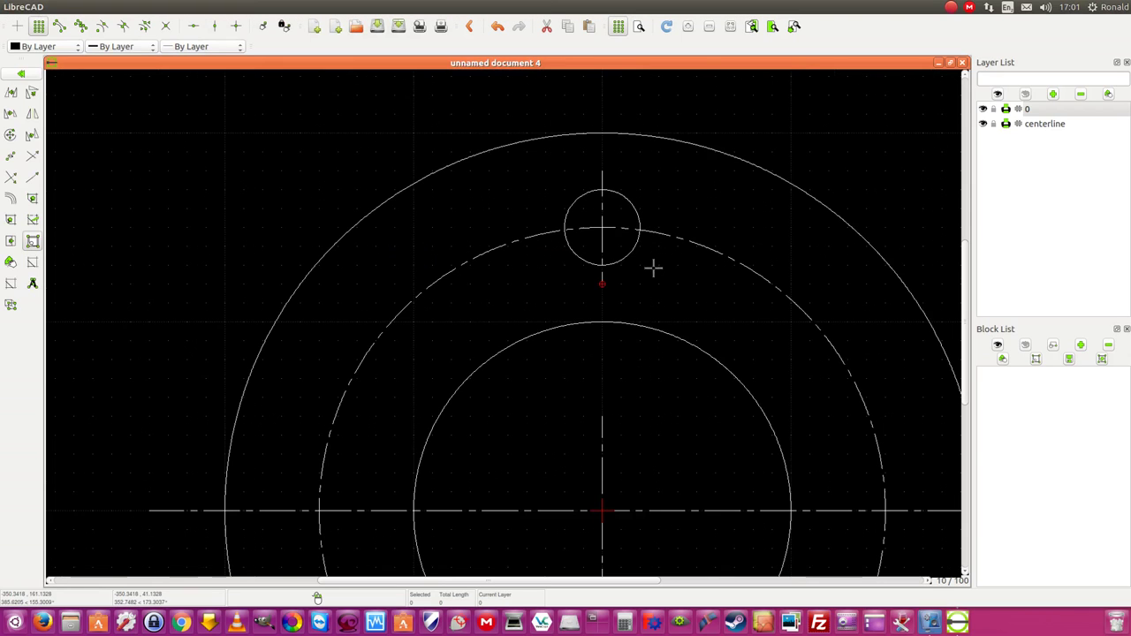
pyautogui.rightClick(663, 271)
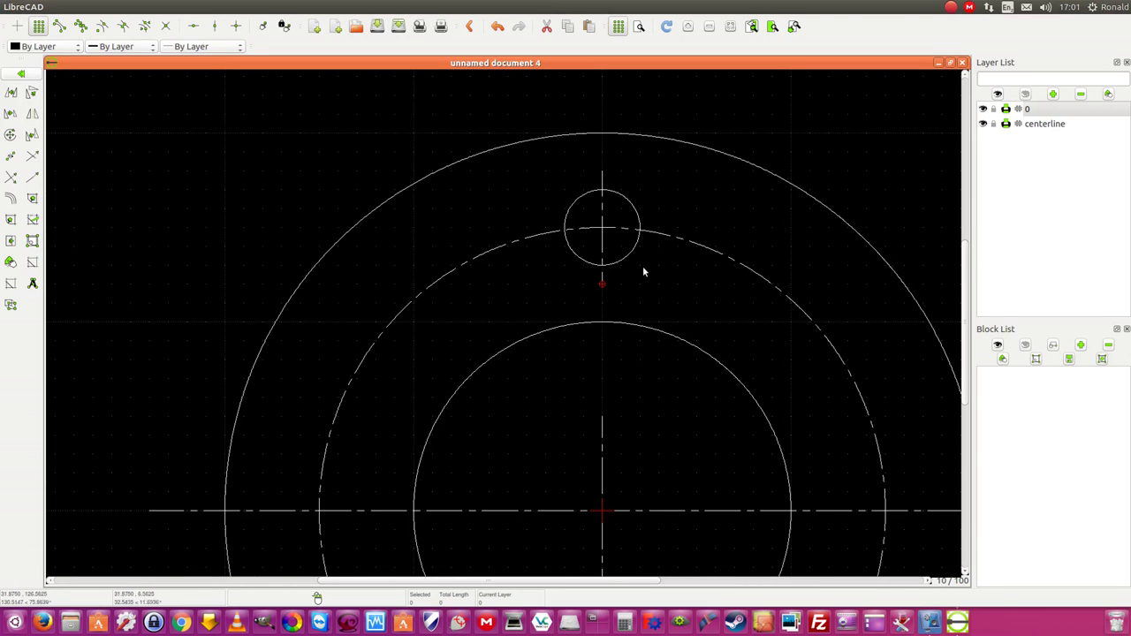
# Rotate the small circle and its short centre line about the origin with 5 copies at 60 degrees
pyautogui.click(623, 257)
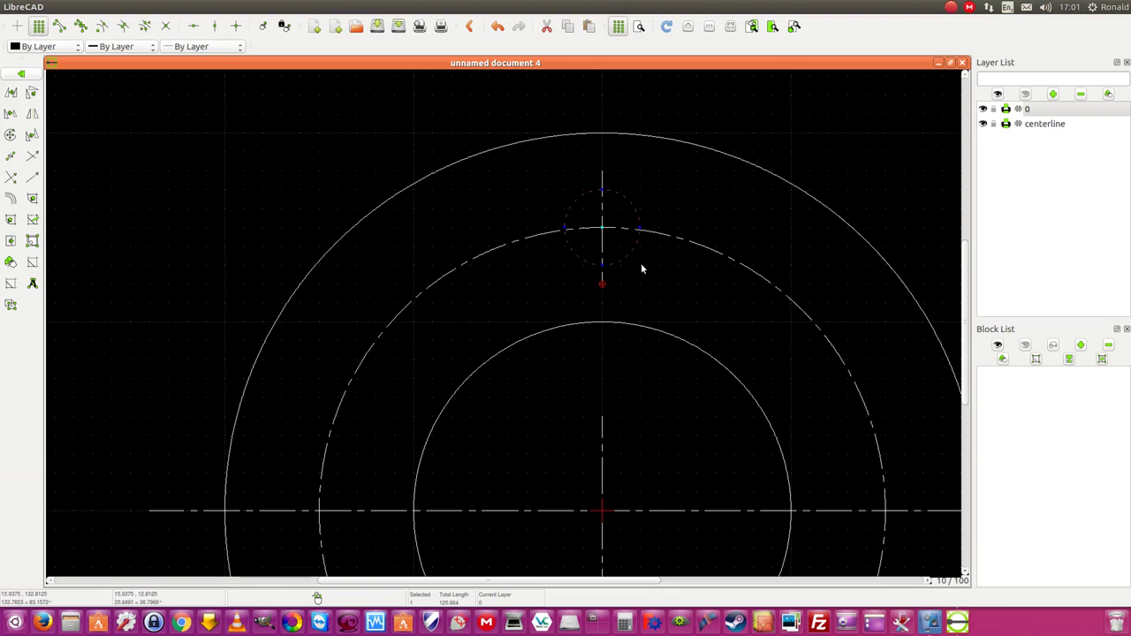
pyautogui.click(603, 248)
pyautogui.scroll(-1, 673, 310)
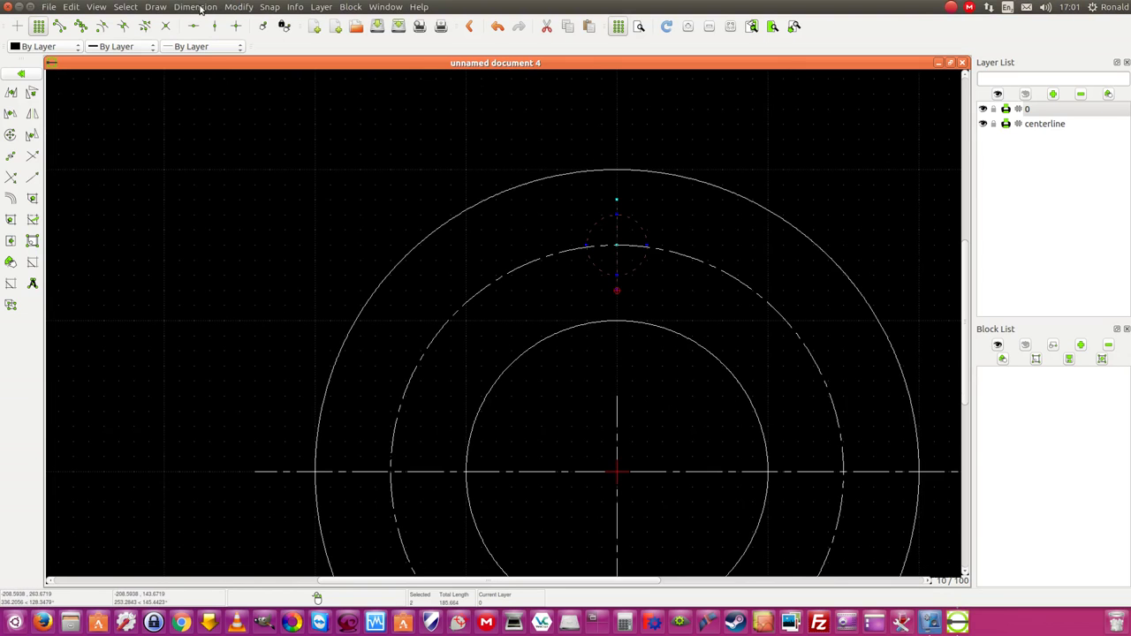
pyautogui.click(237, 8)
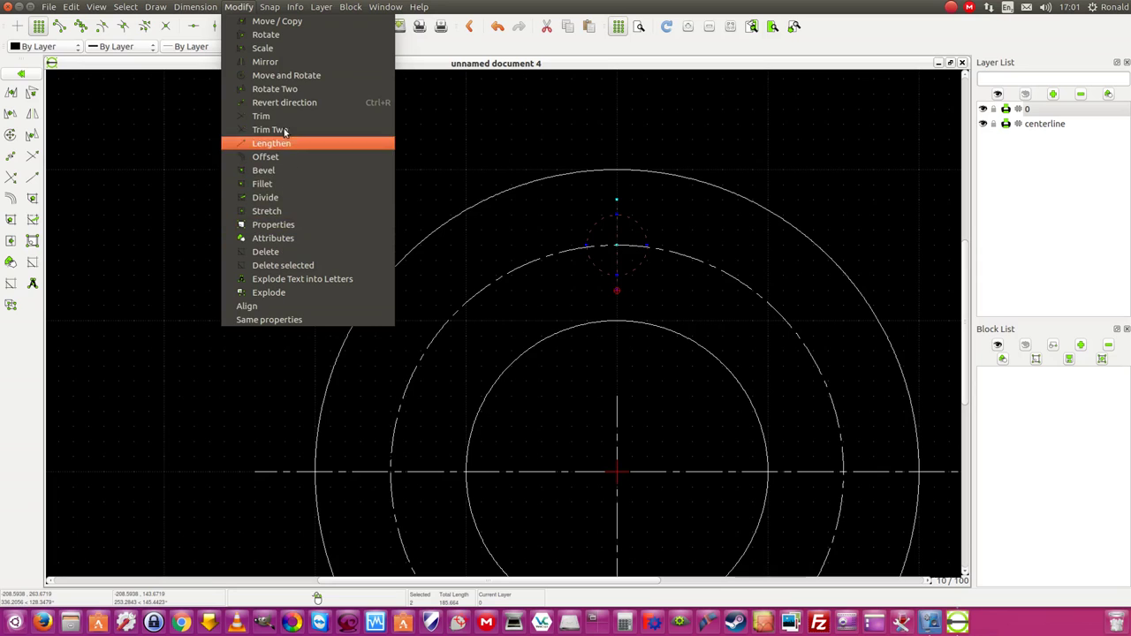
pyautogui.click(269, 38)
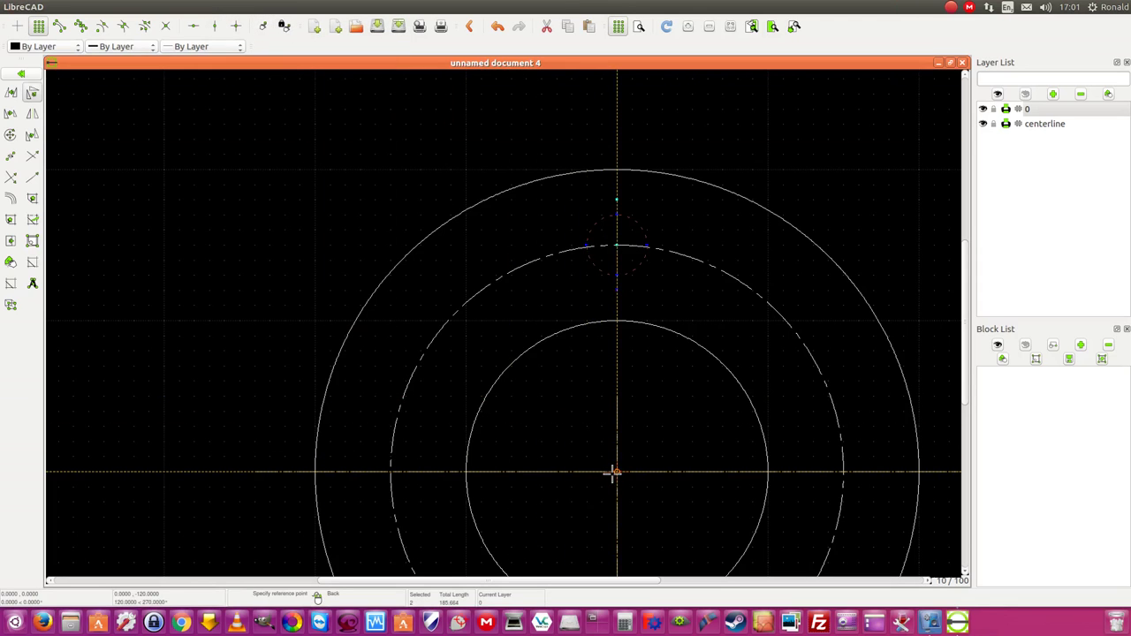
pyautogui.click(618, 475)
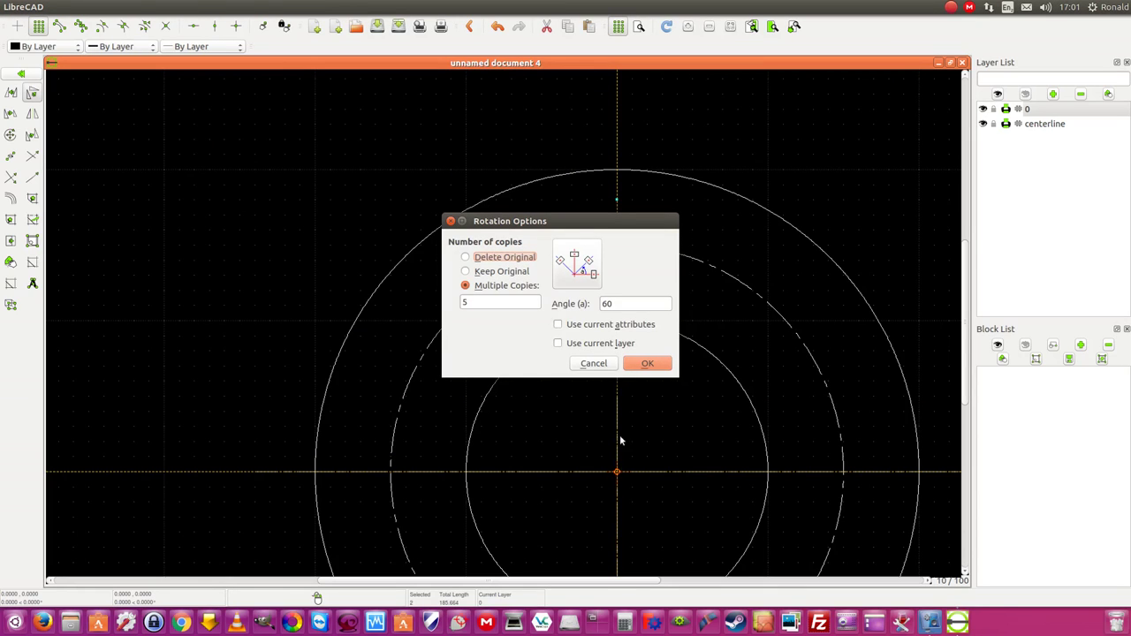
pyautogui.moveTo(593, 222); pyautogui.dragTo(388, 203)
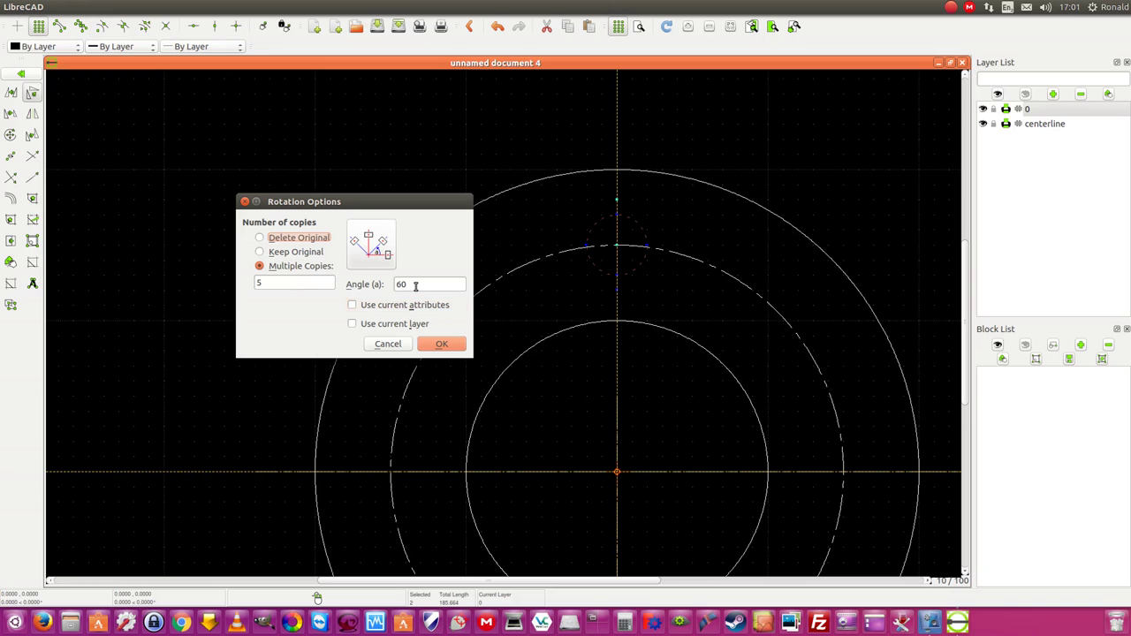
pyautogui.click(444, 345)
pyautogui.scroll(-7, 813, 406)
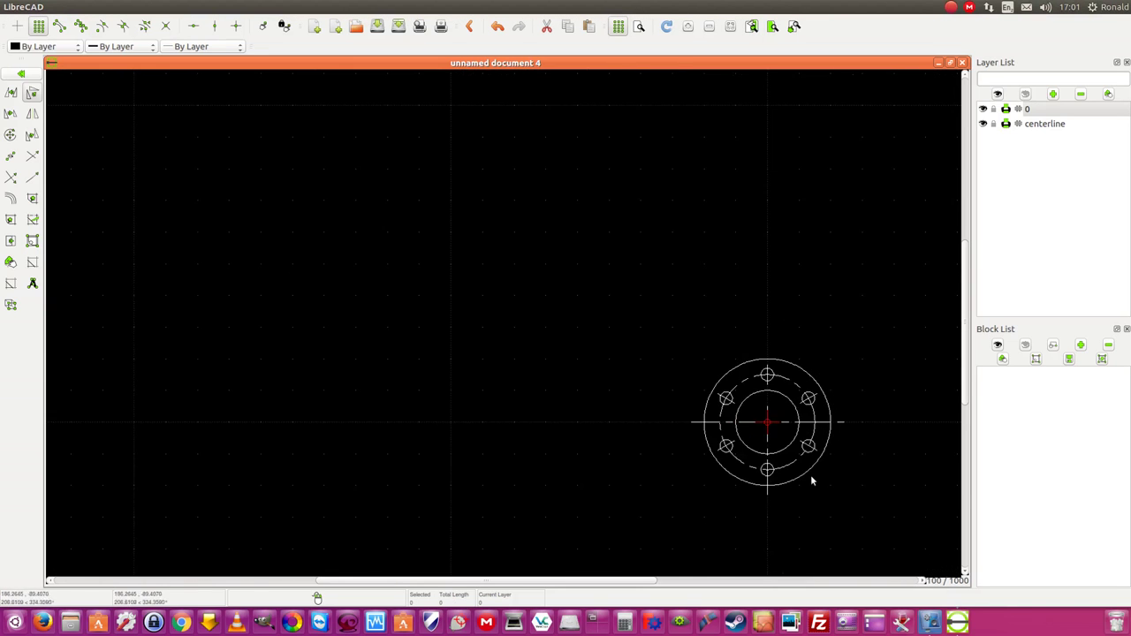
# Delete the short vertical centre line through the topmost bolt hole
pyautogui.scroll(4, 811, 474)
pyautogui.scroll(2, 846, 432)
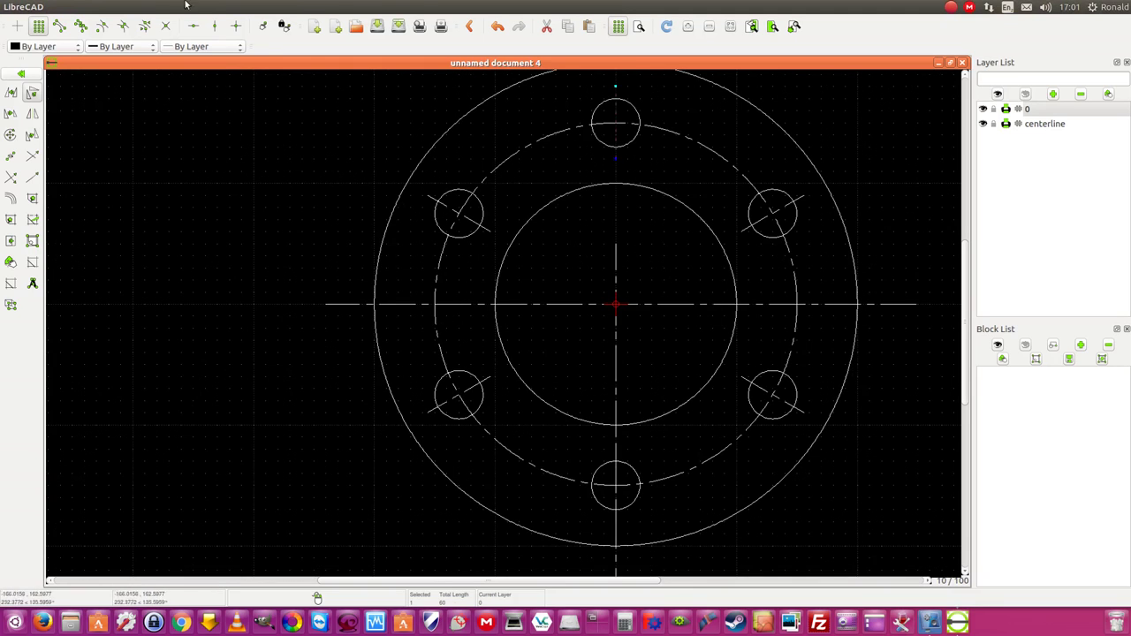
pyautogui.click(238, 7)
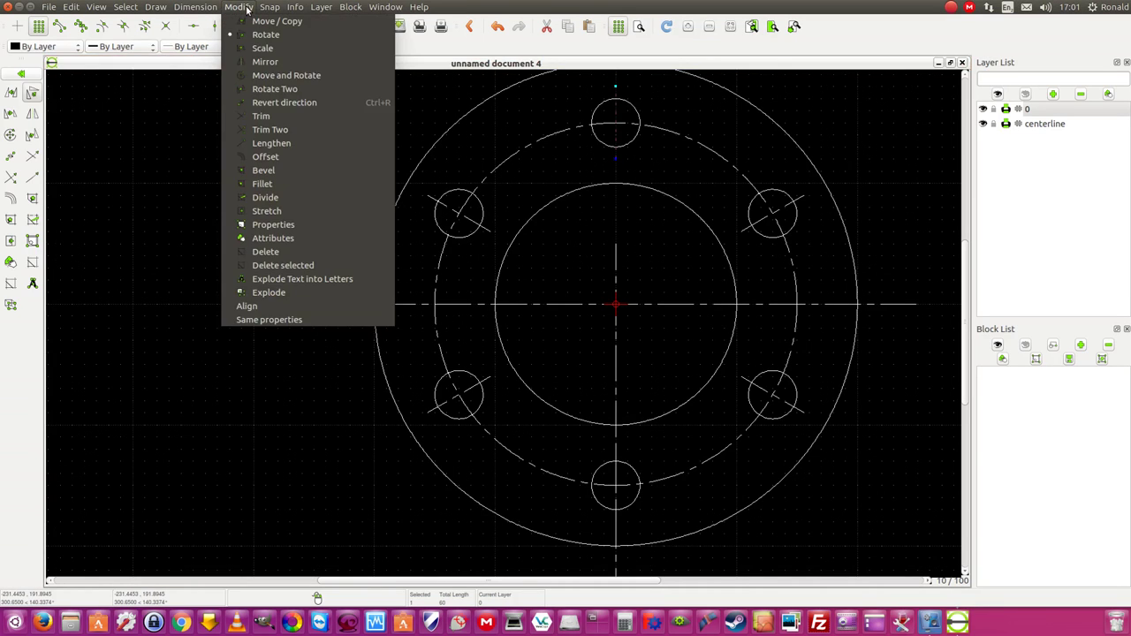
pyautogui.click(421, 279)
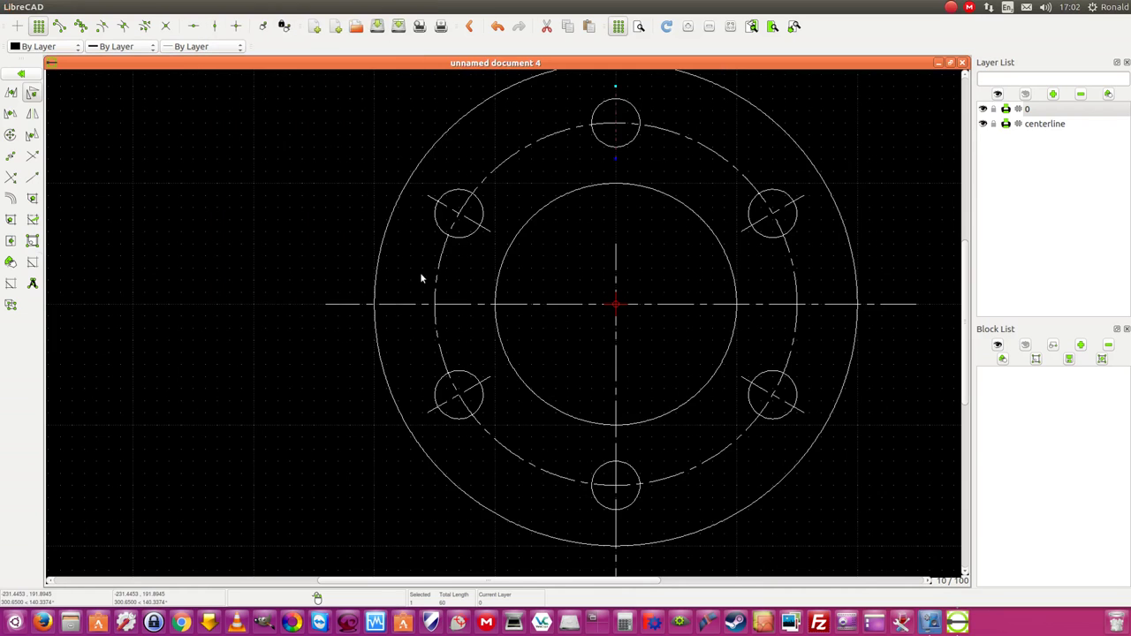
pyautogui.scroll(-1, 670, 239)
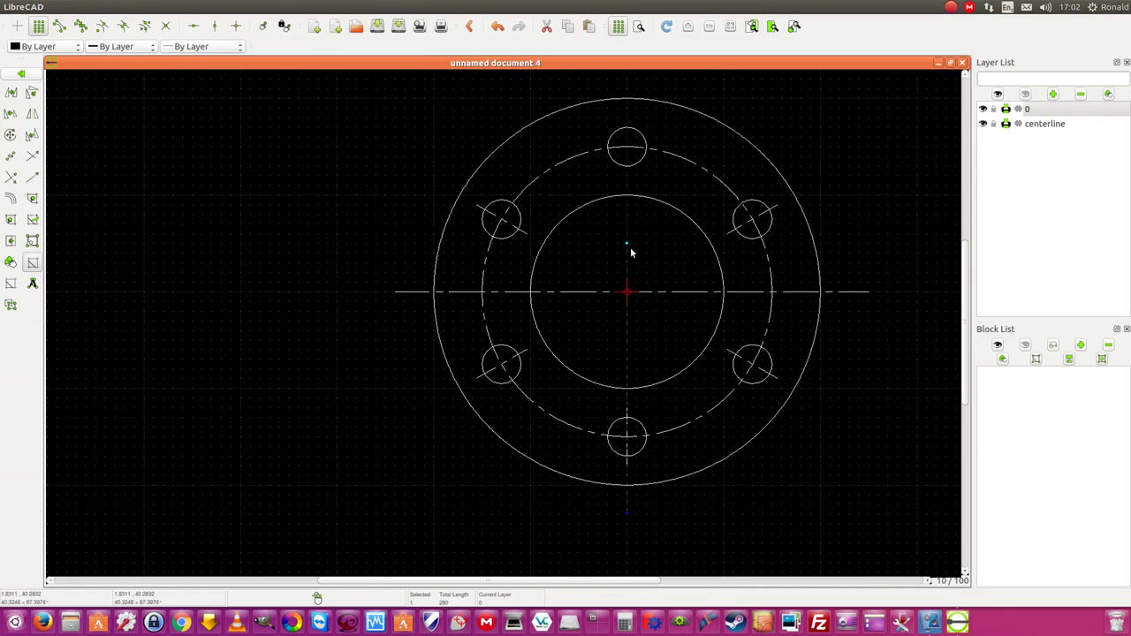
# Extend the long vertical centre line's upper endpoint past the outer circle to about (0, 220)
pyautogui.click(625, 246)
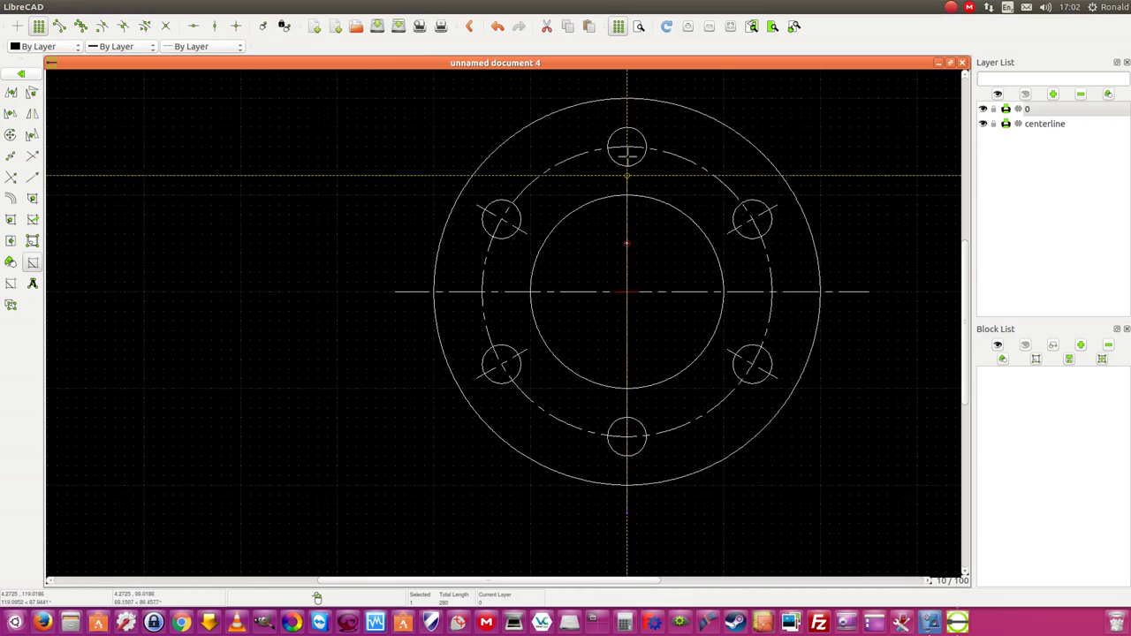
pyautogui.rightClick(628, 84)
pyautogui.scroll(-2, 800, 265)
pyautogui.scroll(1, 837, 250)
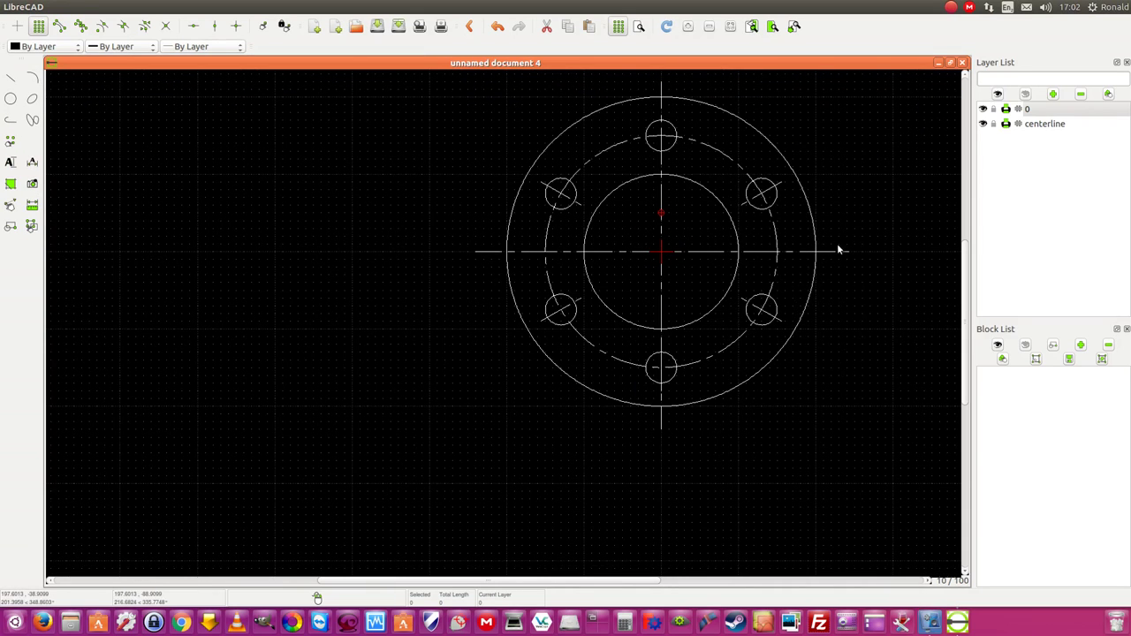
# Draw the side view's outline on layer 0 as a rectangle from (400, 200) to (500, -200), and finish the command
pyautogui.scroll(-1, 851, 217)
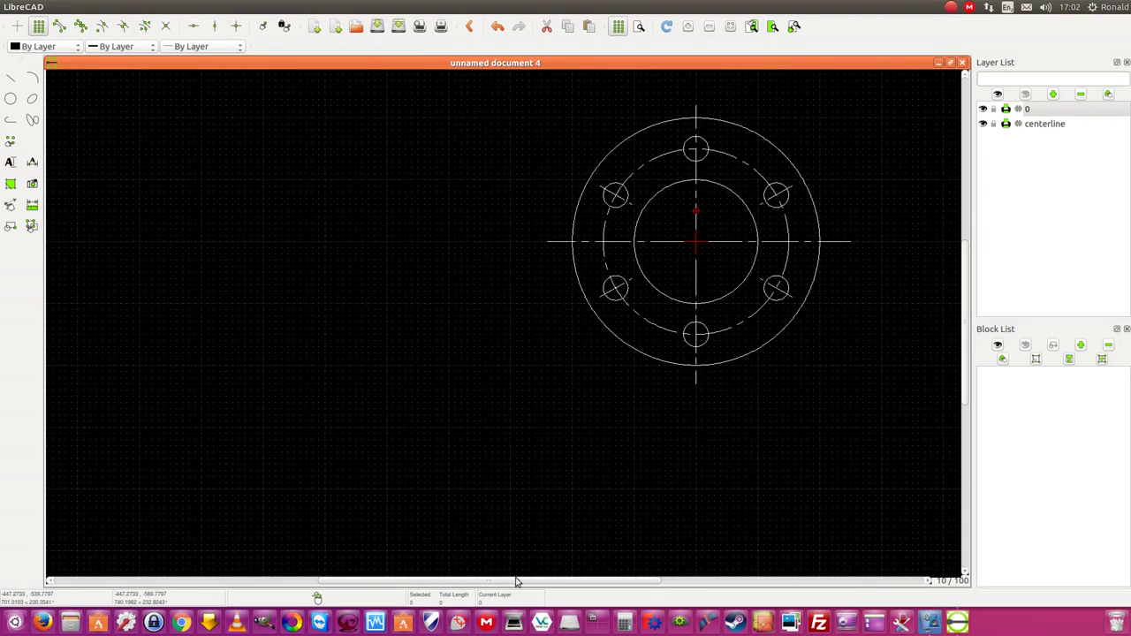
pyautogui.moveTo(933, 502); pyautogui.dragTo(629, 536, button='middle')
pyautogui.moveTo(970, 394); pyautogui.dragTo(973, 370)
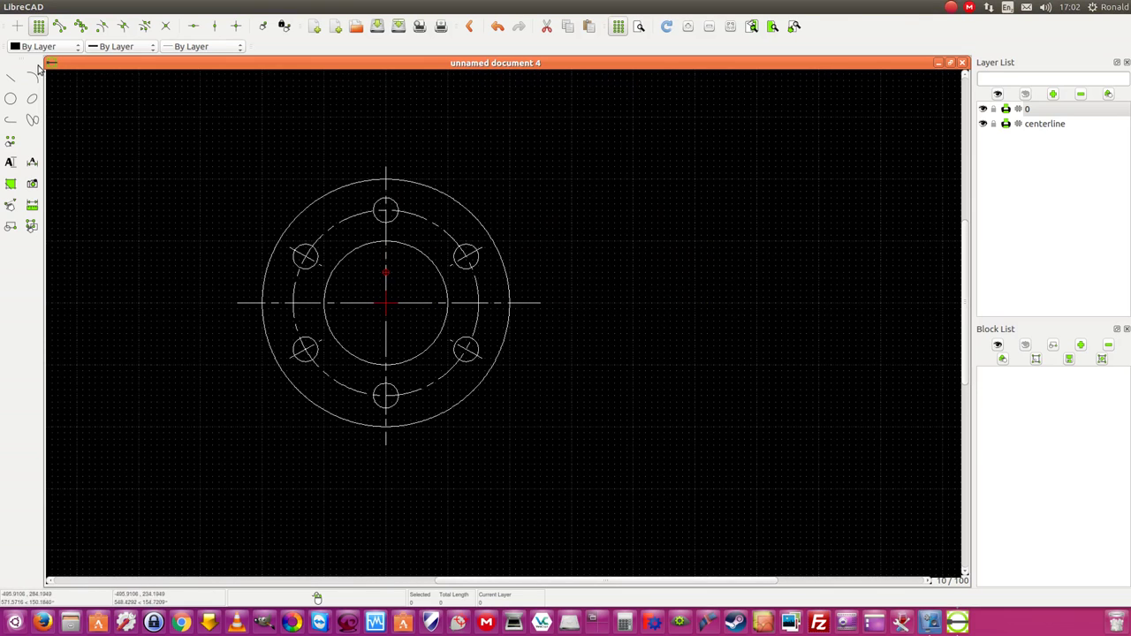
pyautogui.click(11, 81)
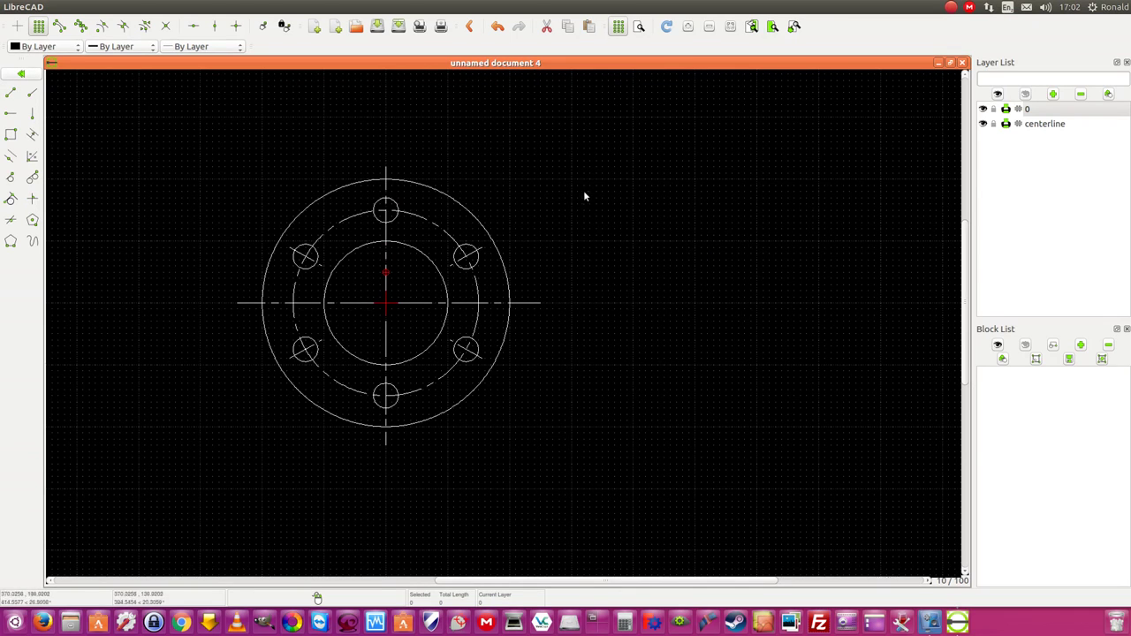
pyautogui.click(10, 134)
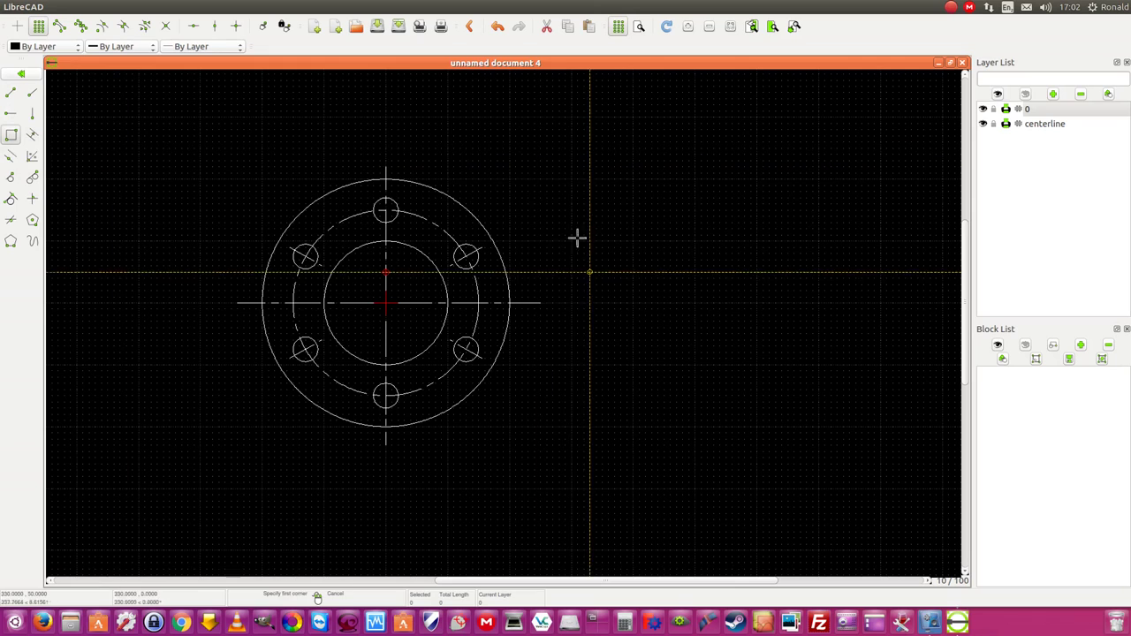
pyautogui.click(634, 180)
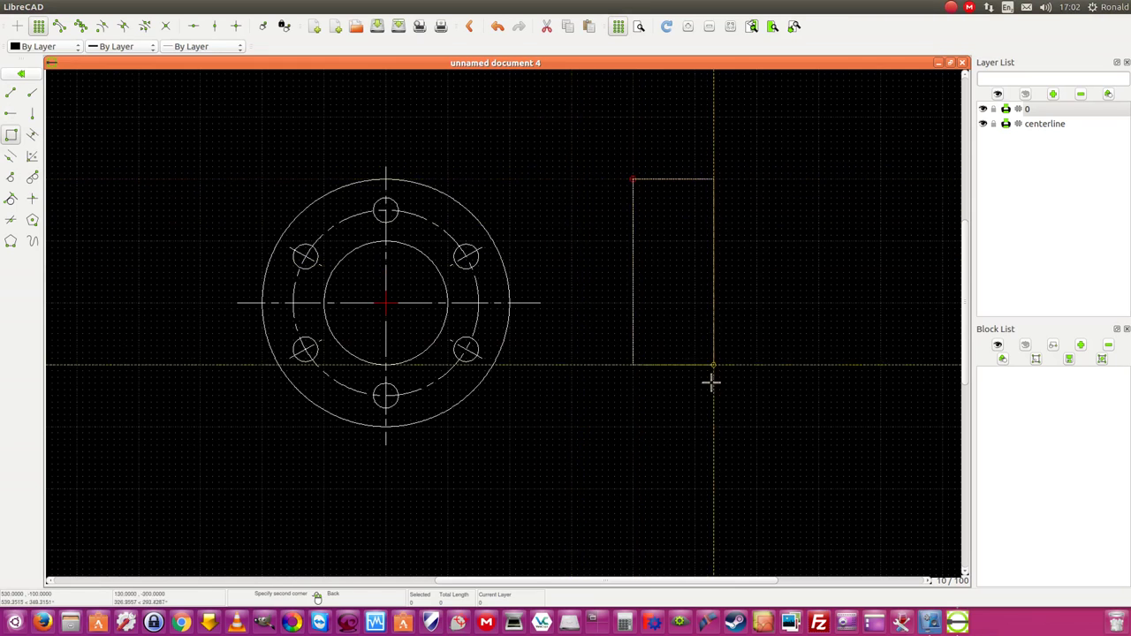
pyautogui.click(694, 427)
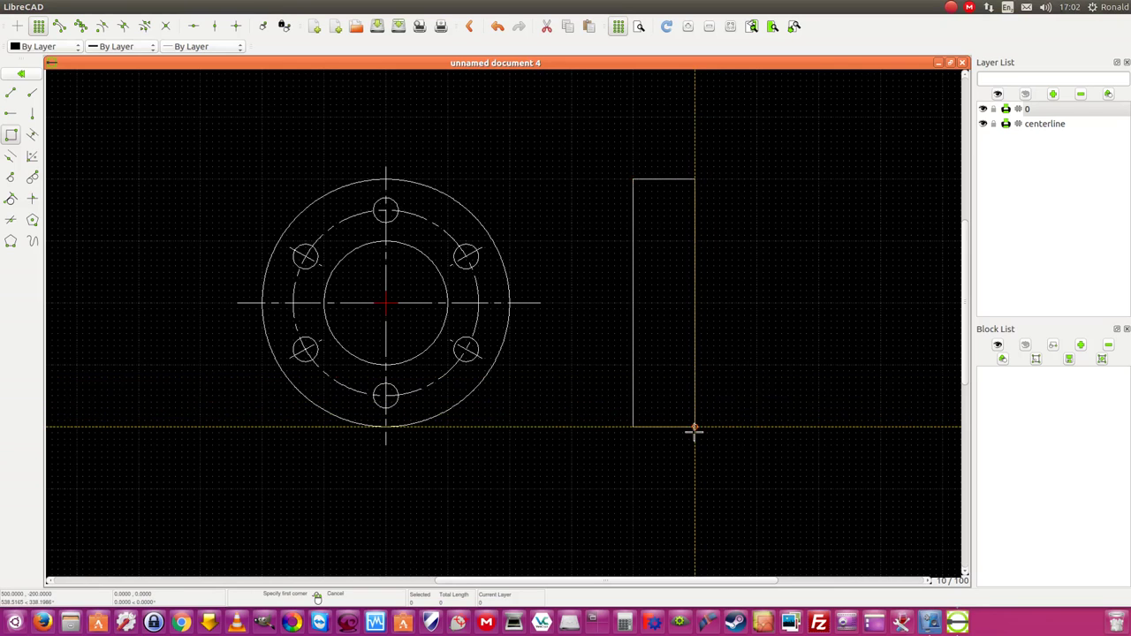
pyautogui.rightClick(692, 433)
pyautogui.scroll(-2, 628, 486)
pyautogui.scroll(2, 681, 378)
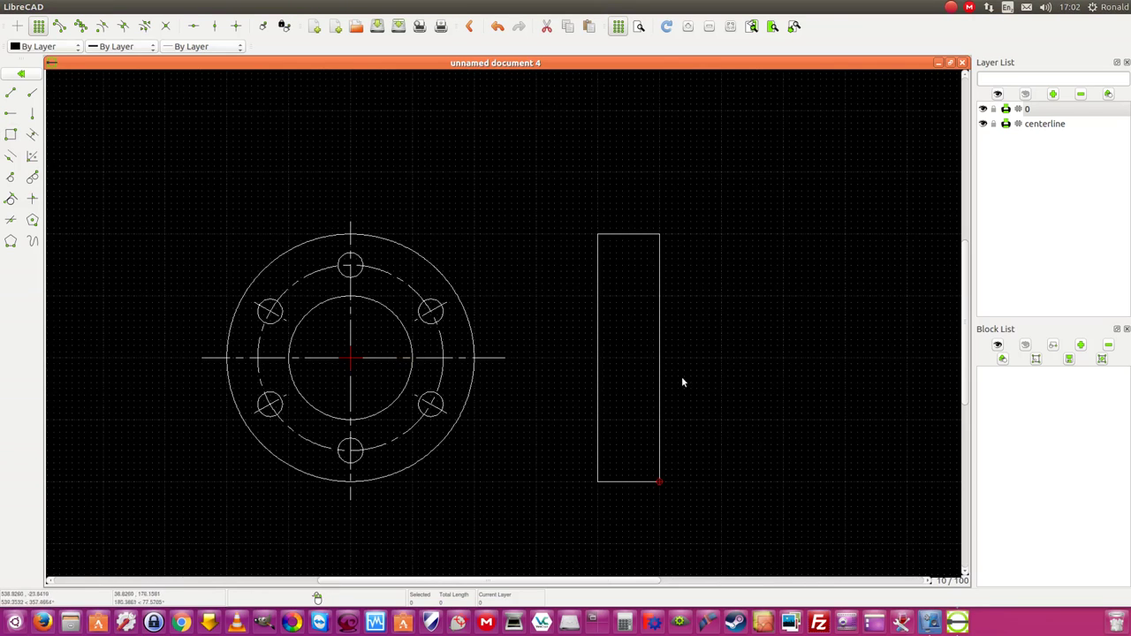
# On the centerline layer, draw the top hole's horizontal centre line across the side view from (380, 150) to (520, 150)
pyautogui.click(1065, 124)
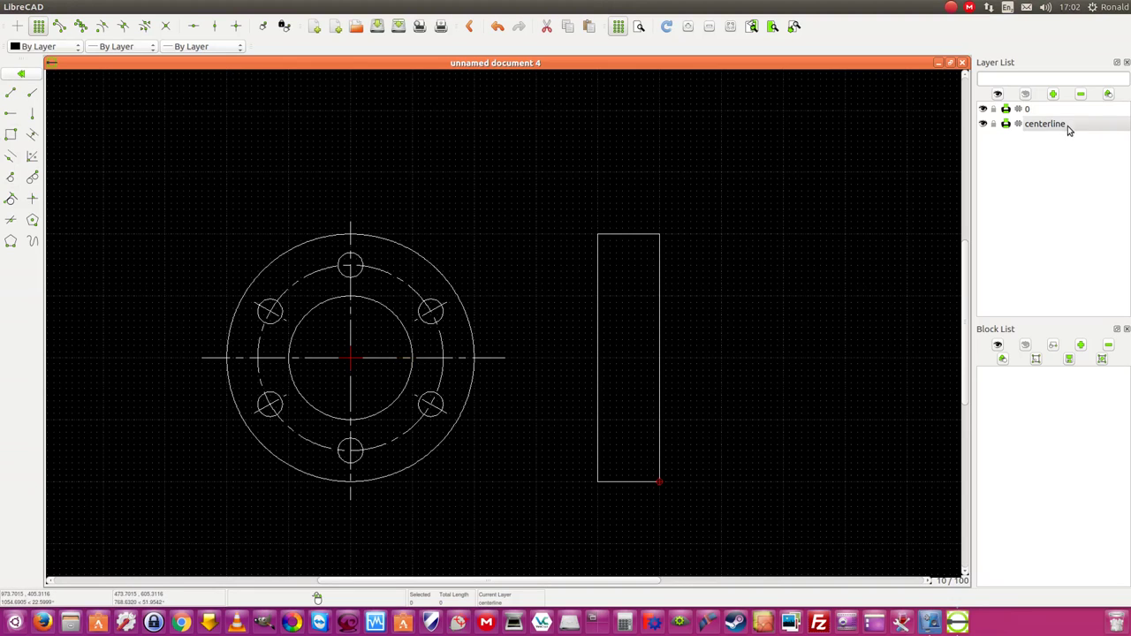
pyautogui.click(11, 94)
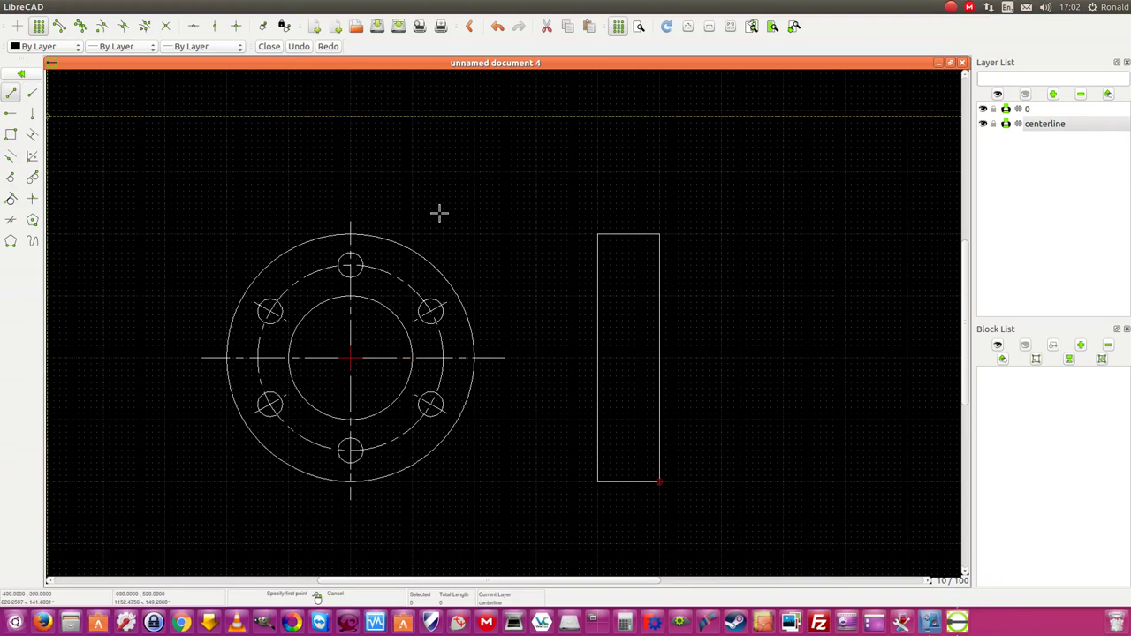
pyautogui.click(586, 265)
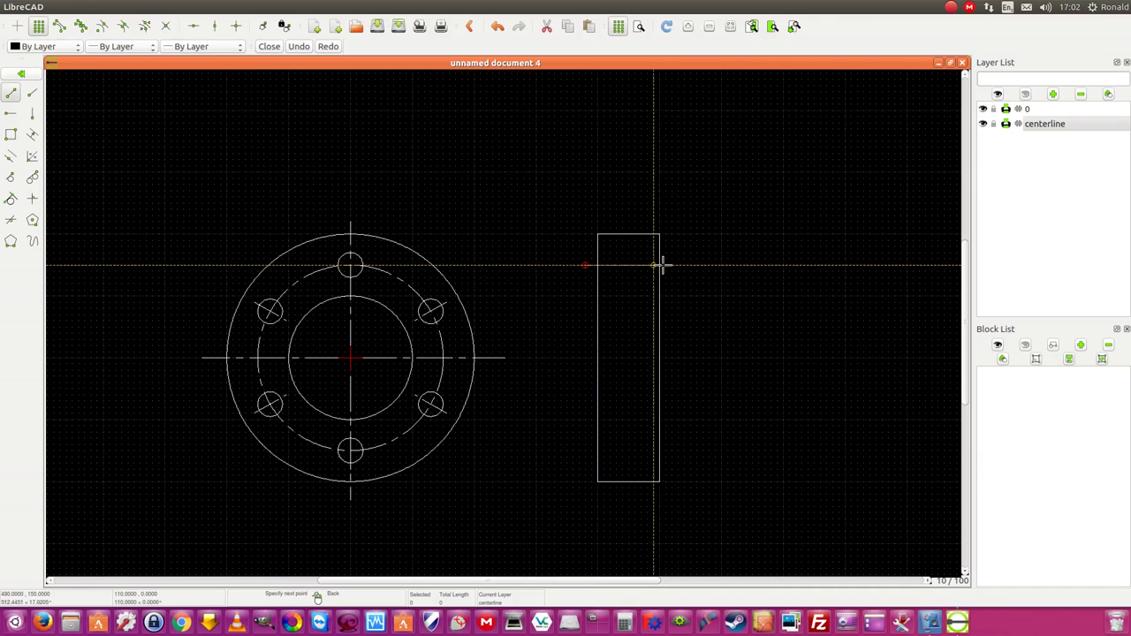
pyautogui.click(672, 265)
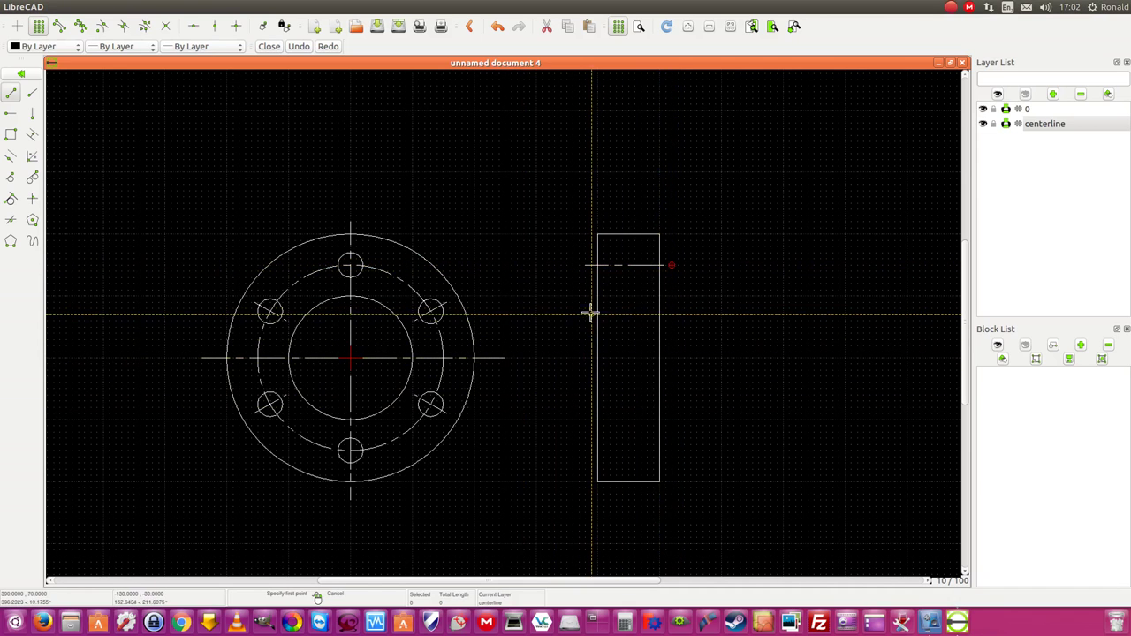
# Draw a horizontal centre line from the upper-right bolt hole's centre (130, 75) across the side view to about (524, 75), and finish the command
pyautogui.scroll(7, 416, 316)
pyautogui.scroll(3, 392, 303)
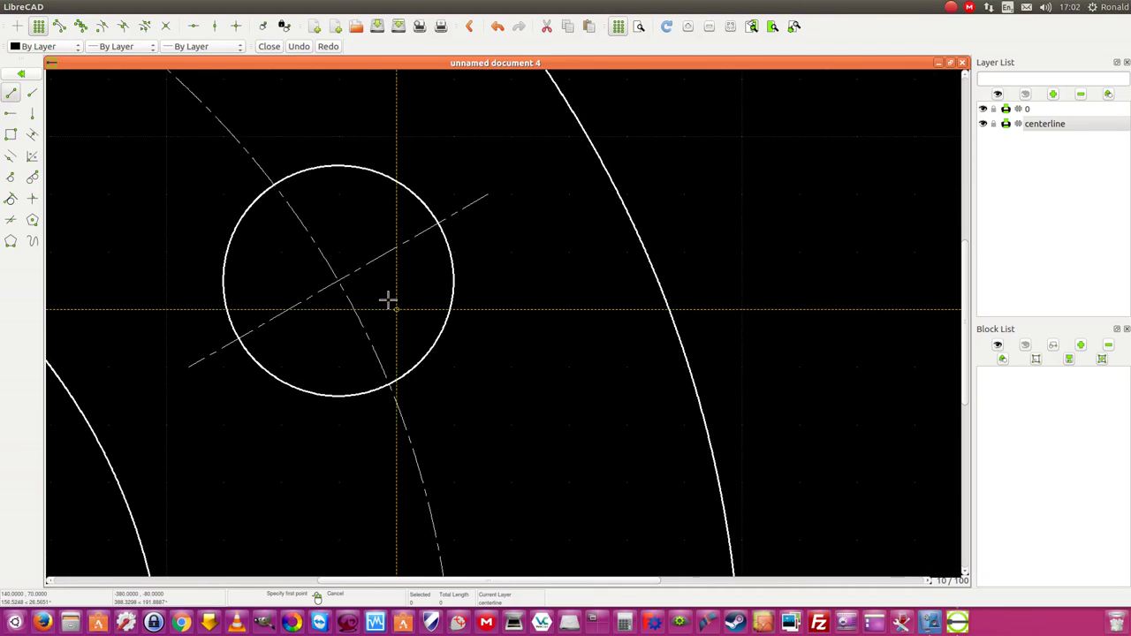
pyautogui.scroll(3, 352, 279)
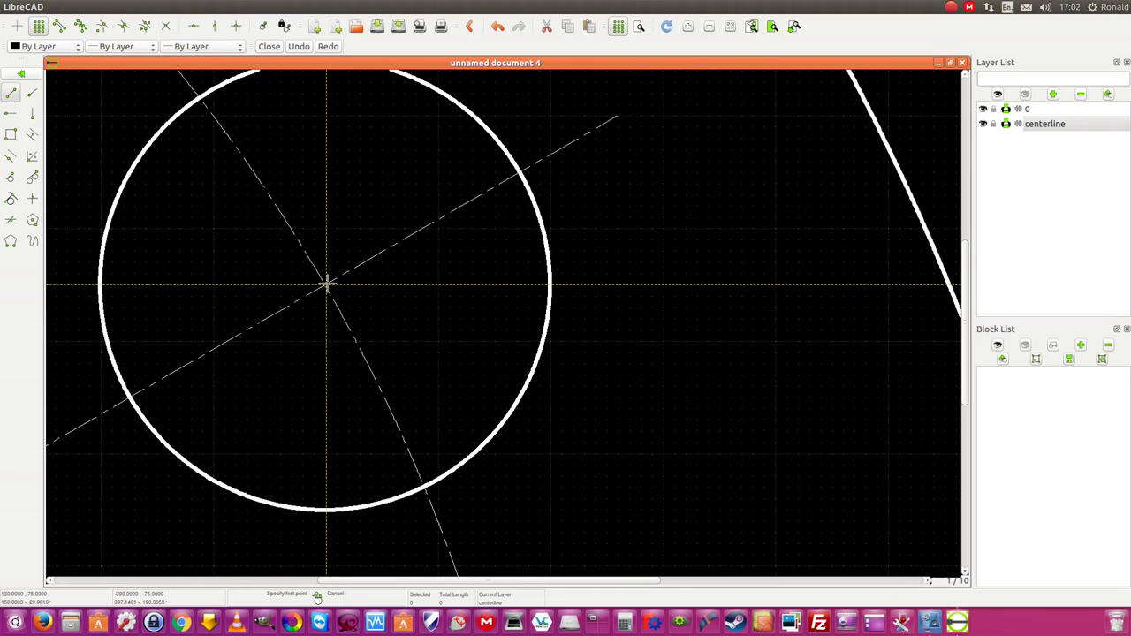
pyautogui.scroll(-12, 704, 398)
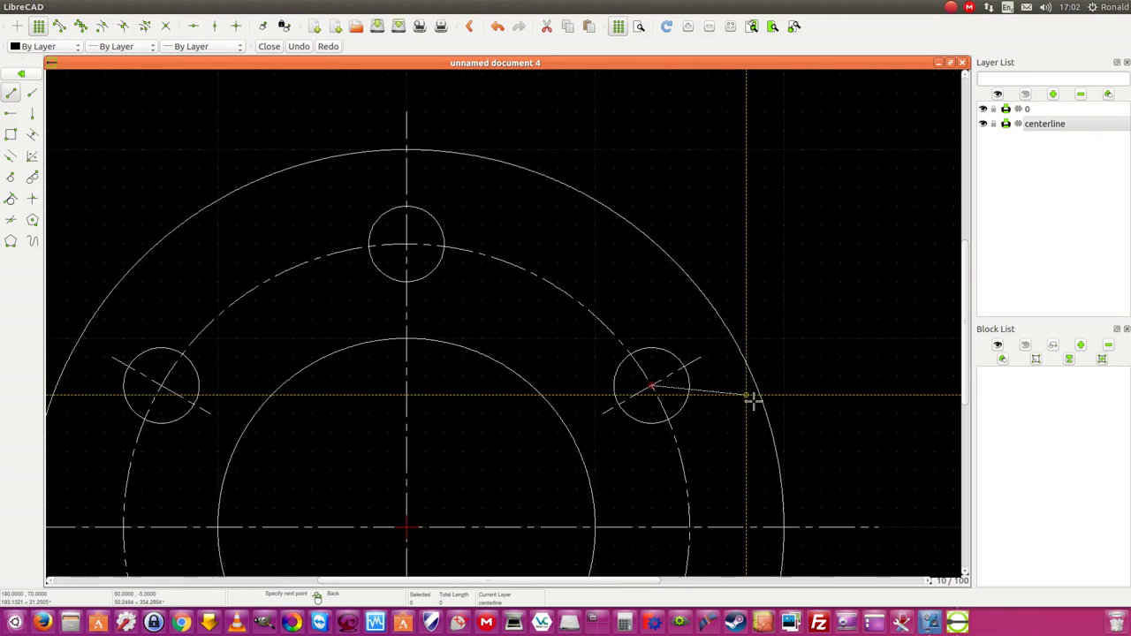
pyautogui.scroll(-4, 893, 391)
pyautogui.scroll(3, 901, 406)
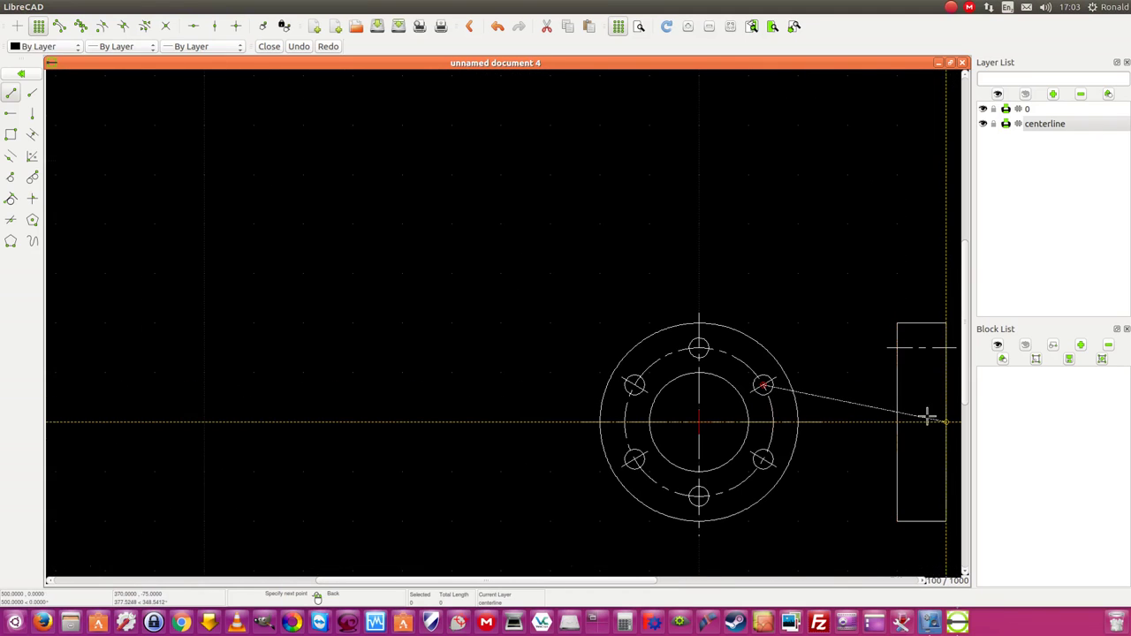
pyautogui.scroll(-1, 924, 395)
pyautogui.scroll(4, 914, 387)
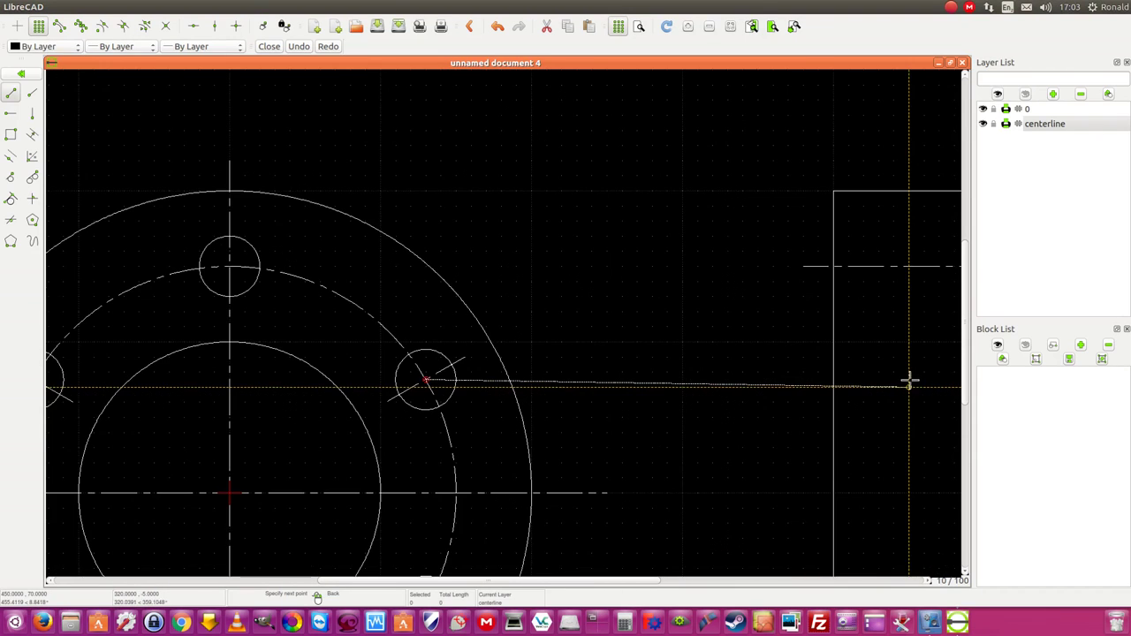
pyautogui.scroll(2, 903, 371)
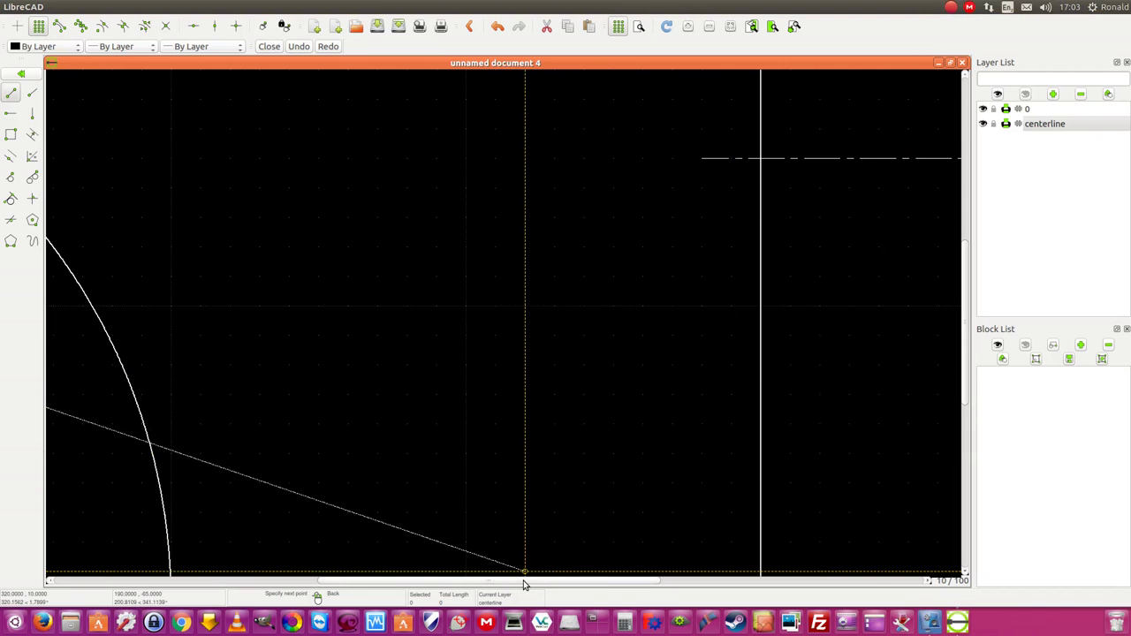
pyautogui.moveTo(525, 583); pyautogui.dragTo(706, 585)
pyautogui.scroll(2, 642, 301)
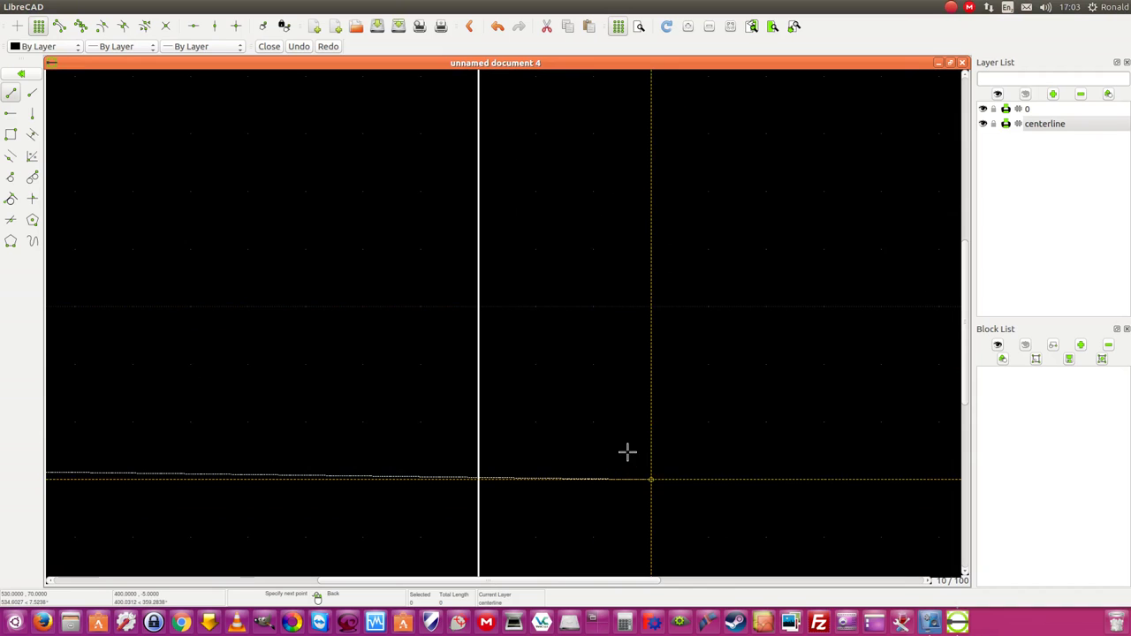
pyautogui.scroll(3, 625, 452)
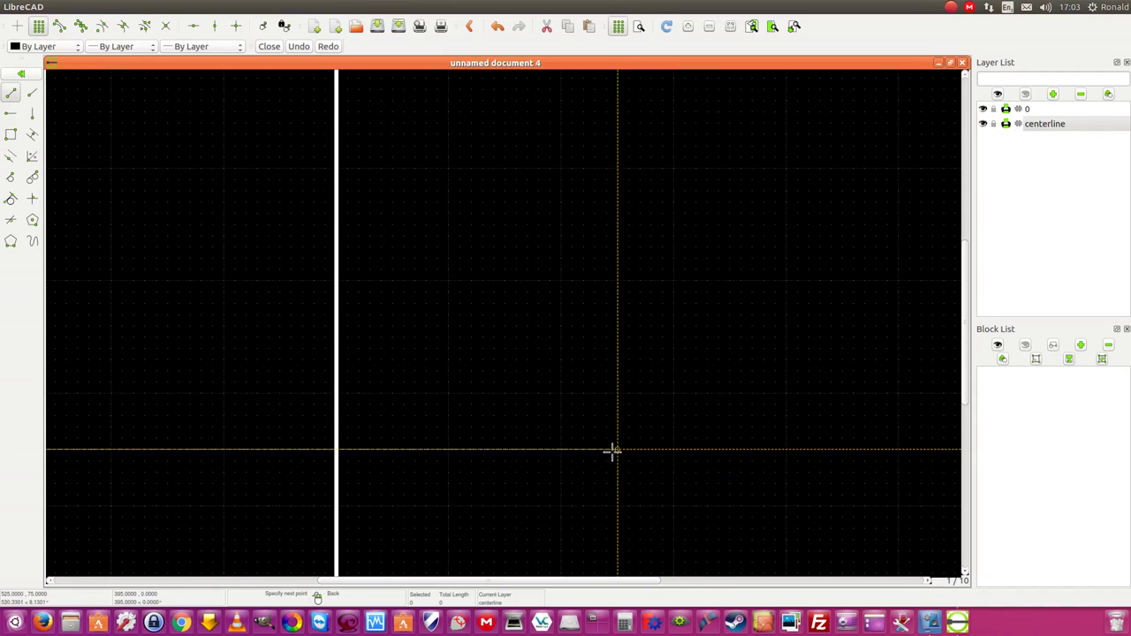
pyautogui.click(609, 450)
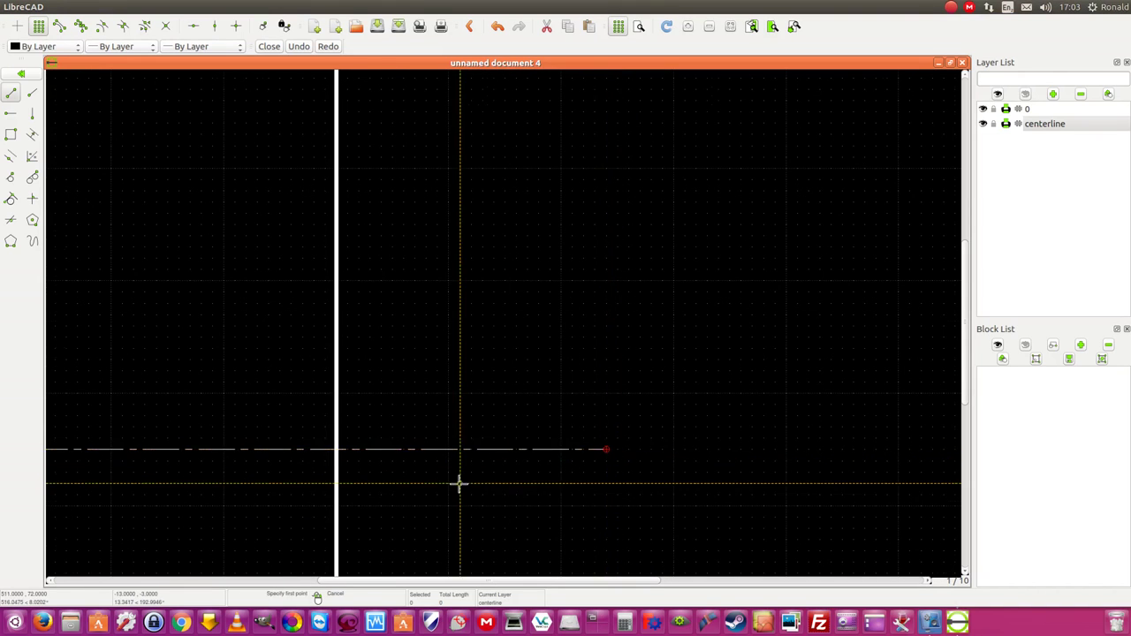
pyautogui.scroll(-3, 457, 483)
pyautogui.rightClick(457, 483)
pyautogui.scroll(-4, 301, 491)
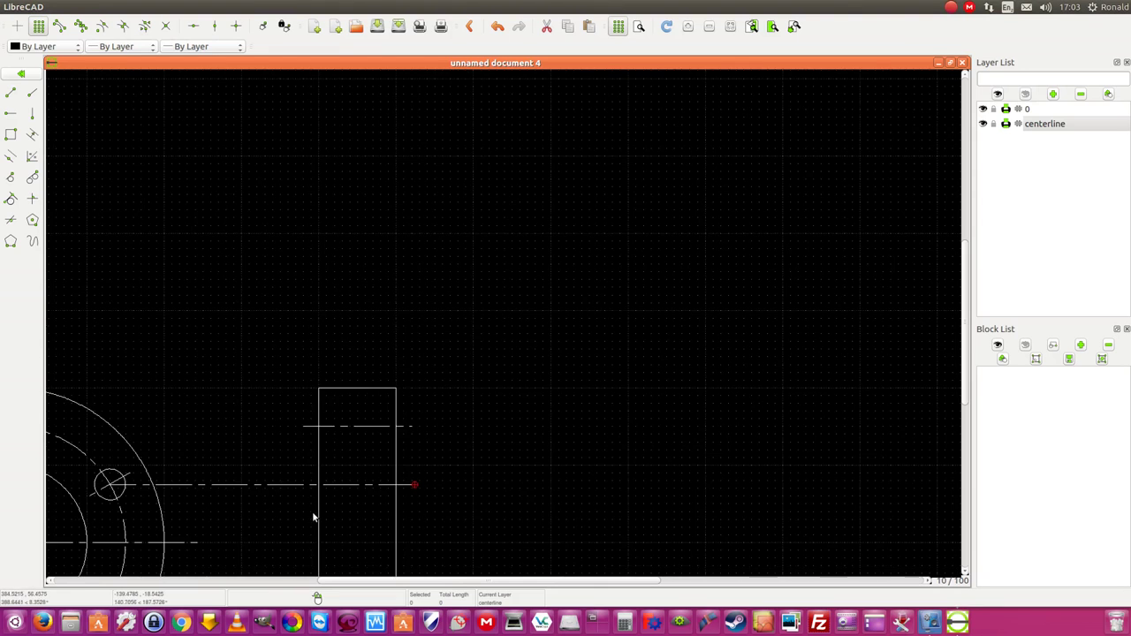
pyautogui.scroll(2, 297, 483)
pyautogui.click(231, 7)
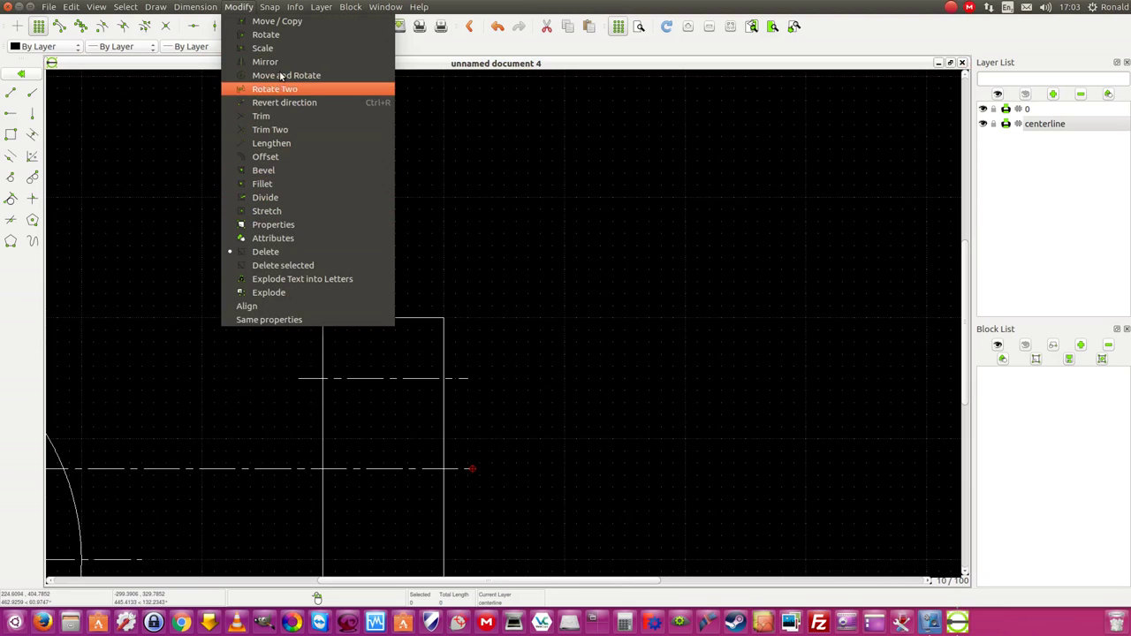
pyautogui.click(281, 118)
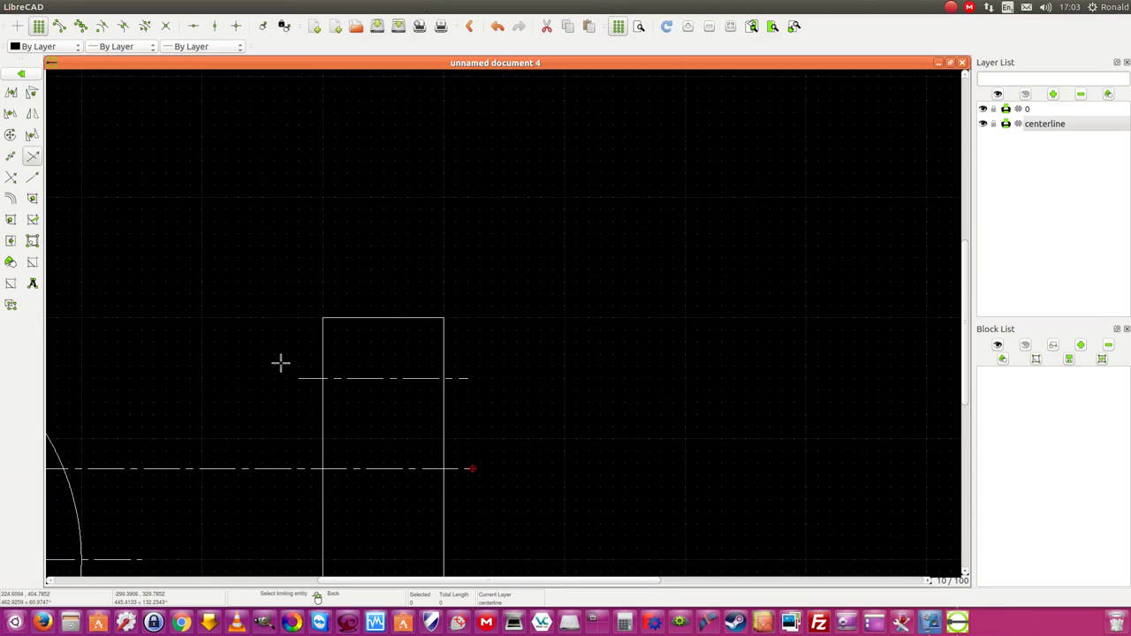
pyautogui.click(325, 469)
pyautogui.rightClick(301, 478)
pyautogui.scroll(-3, 190, 483)
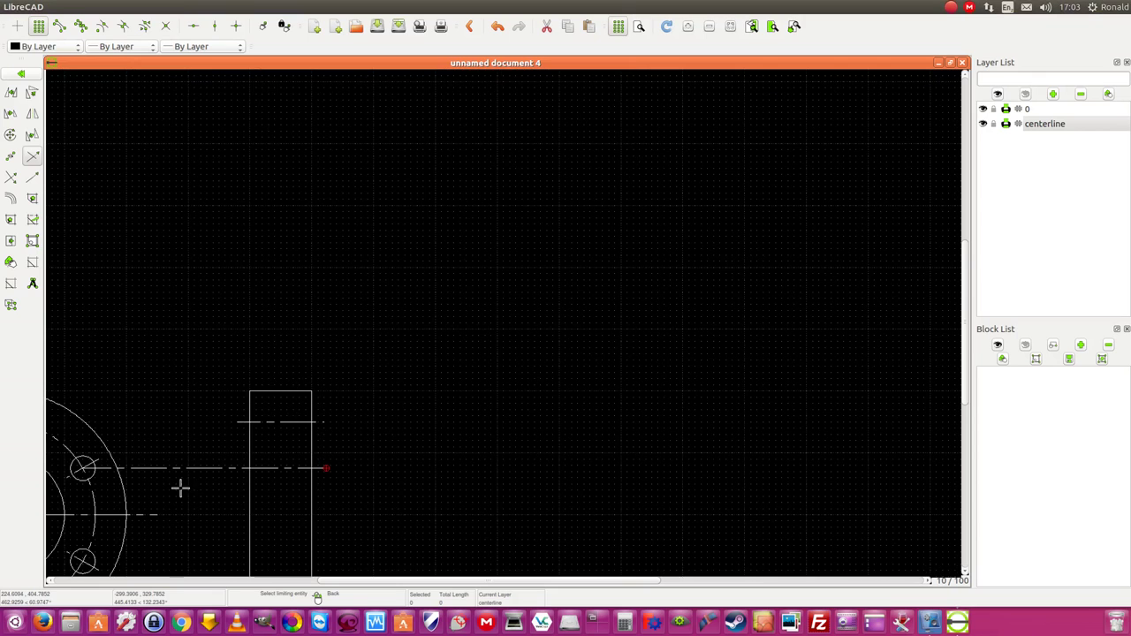
pyautogui.scroll(3, 102, 480)
pyautogui.rightClick(99, 484)
# Shorten the new projected centre line by moving its flange-side endpoint to about (387, 75), just outside the side view, and clear the selection
pyautogui.click(76, 466)
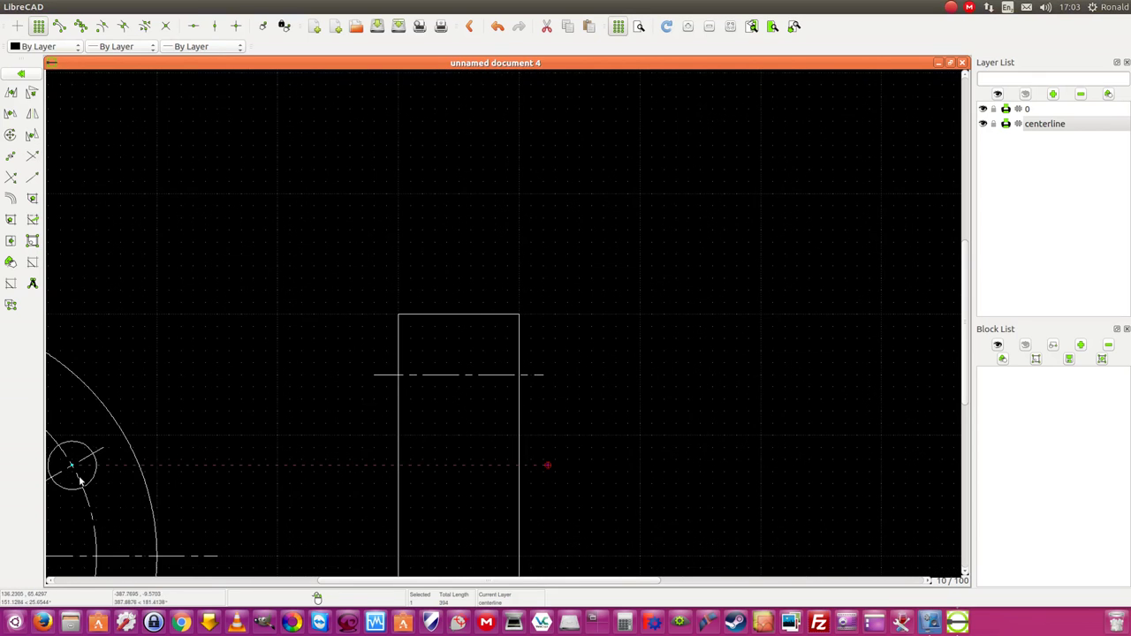
pyautogui.click(74, 466)
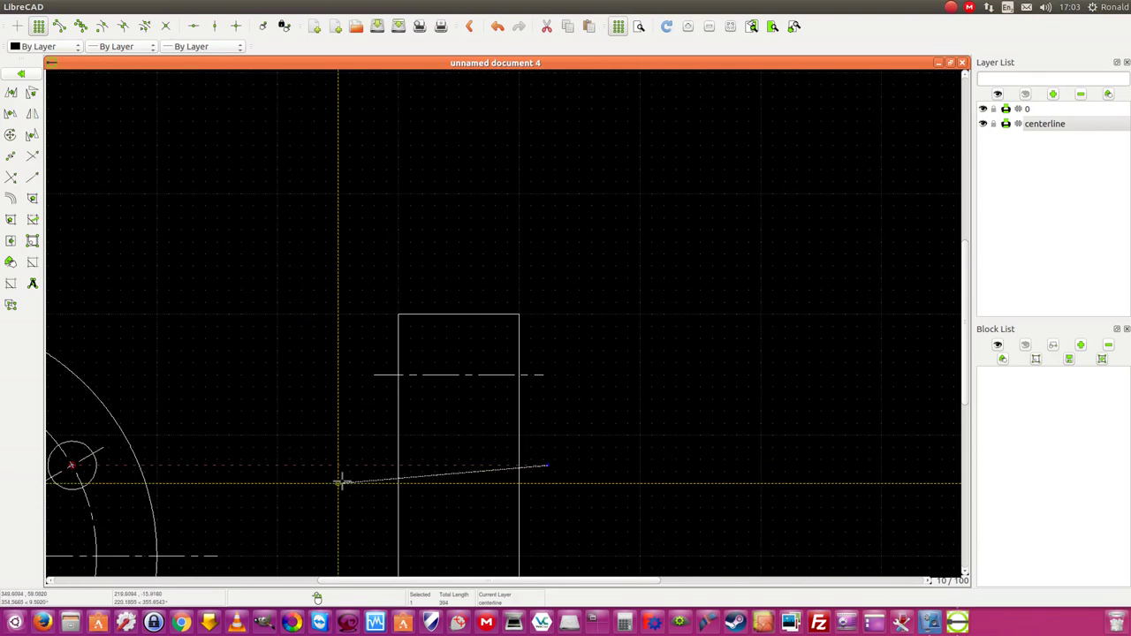
pyautogui.scroll(1, 356, 451)
pyautogui.scroll(4, 356, 451)
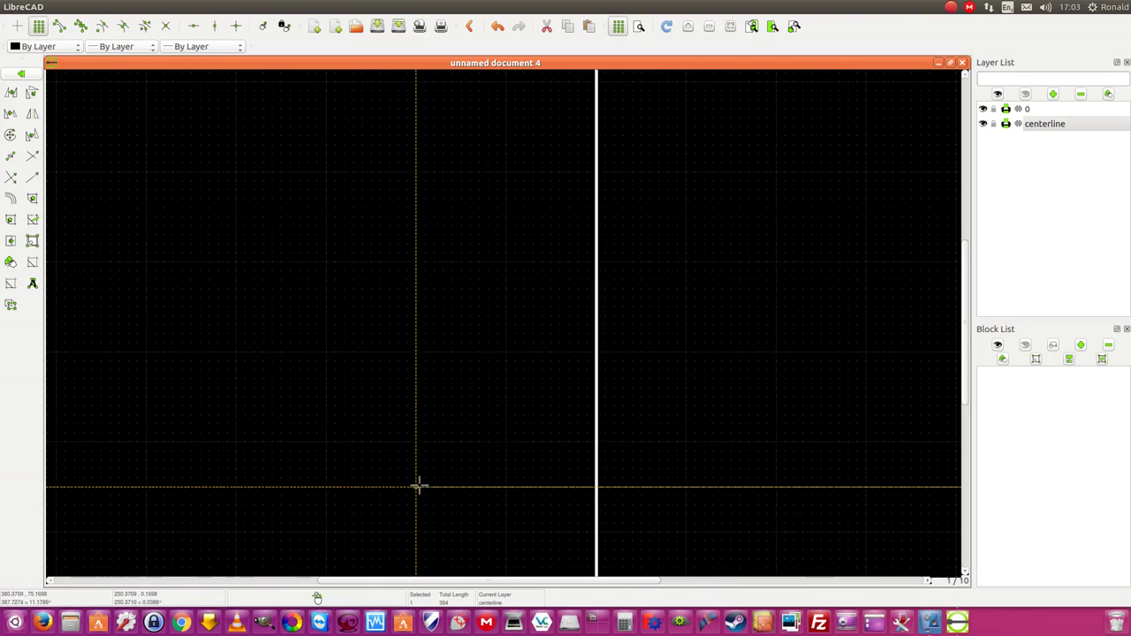
pyautogui.click(479, 486)
pyautogui.press('Escape')
pyautogui.scroll(-4, 777, 441)
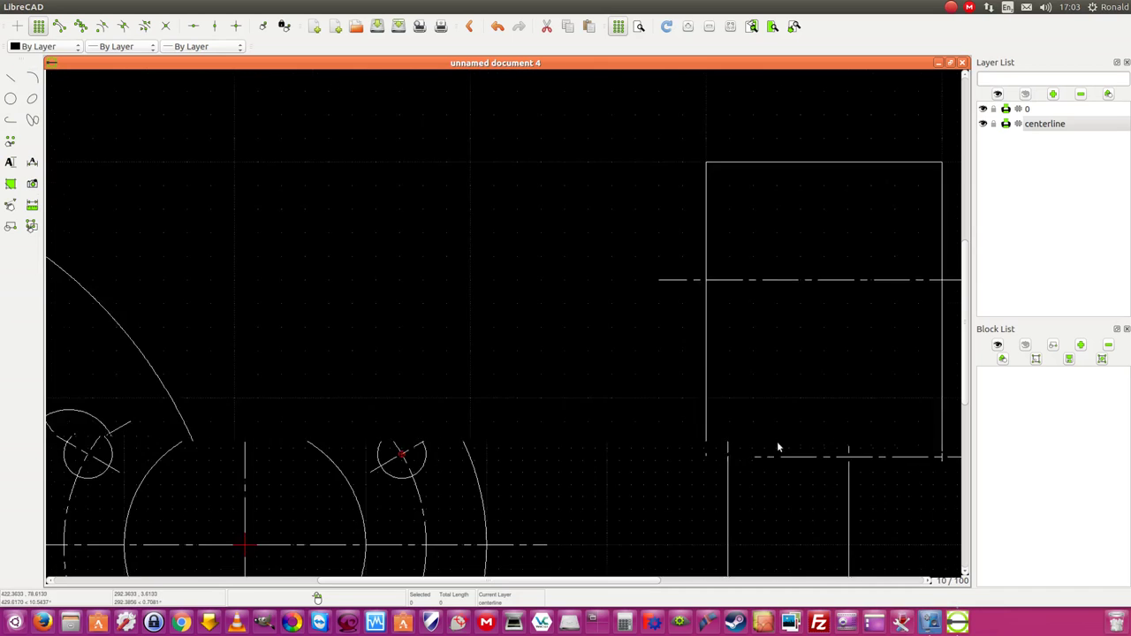
pyautogui.scroll(2, 895, 473)
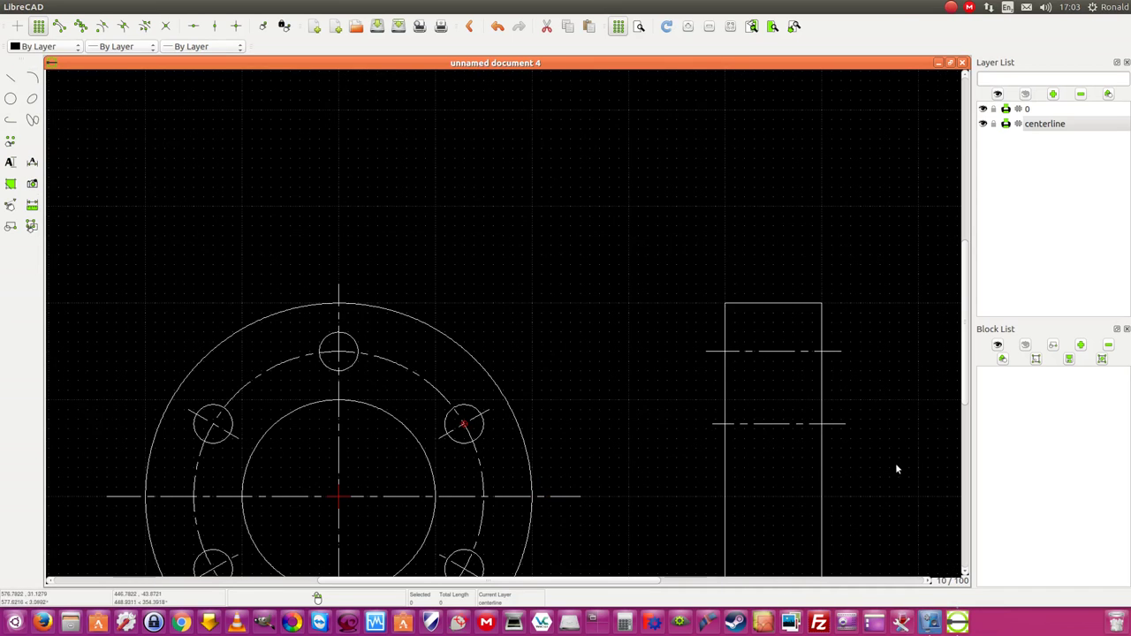
pyautogui.scroll(3, 895, 467)
pyautogui.scroll(-2, 844, 448)
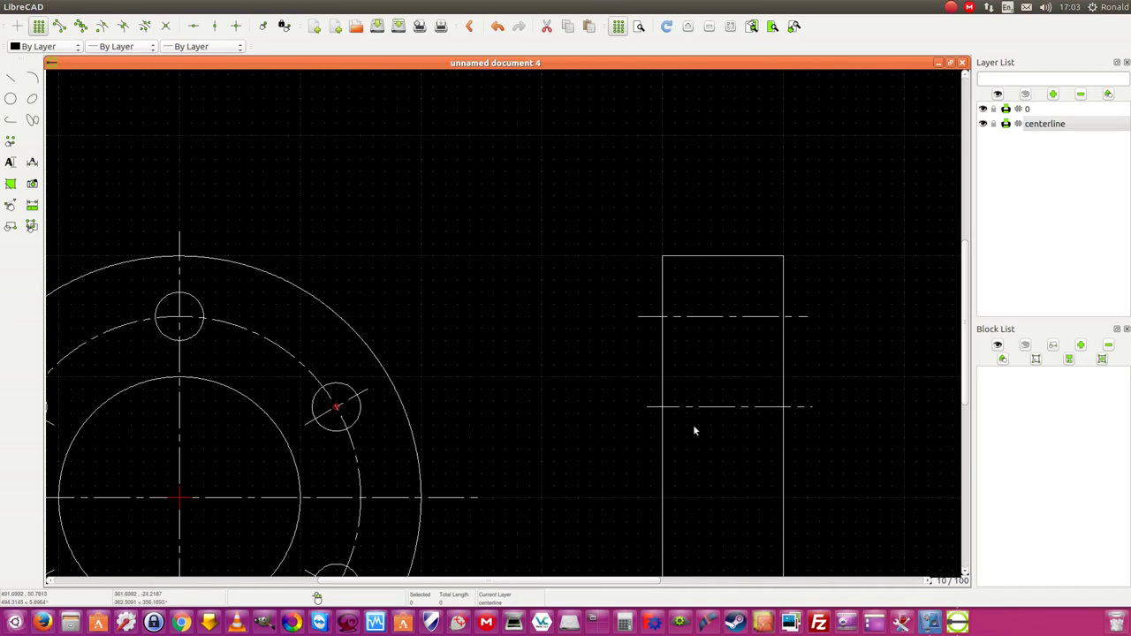
pyautogui.click(11, 78)
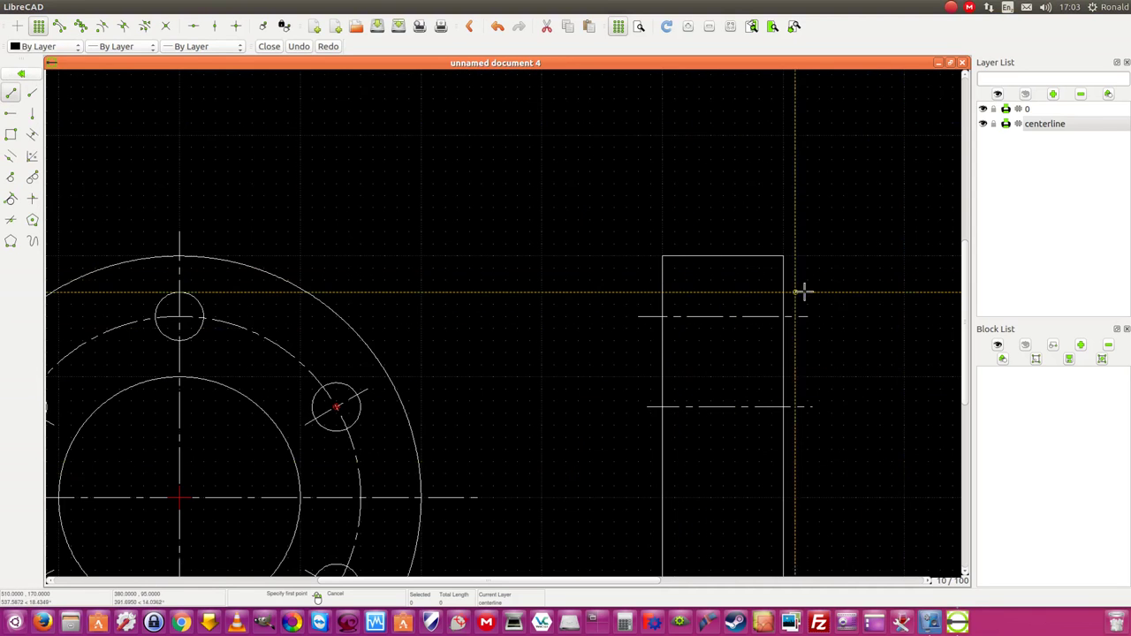
pyautogui.rightClick(951, 398)
pyautogui.scroll(-4, 917, 435)
pyautogui.scroll(3, 917, 442)
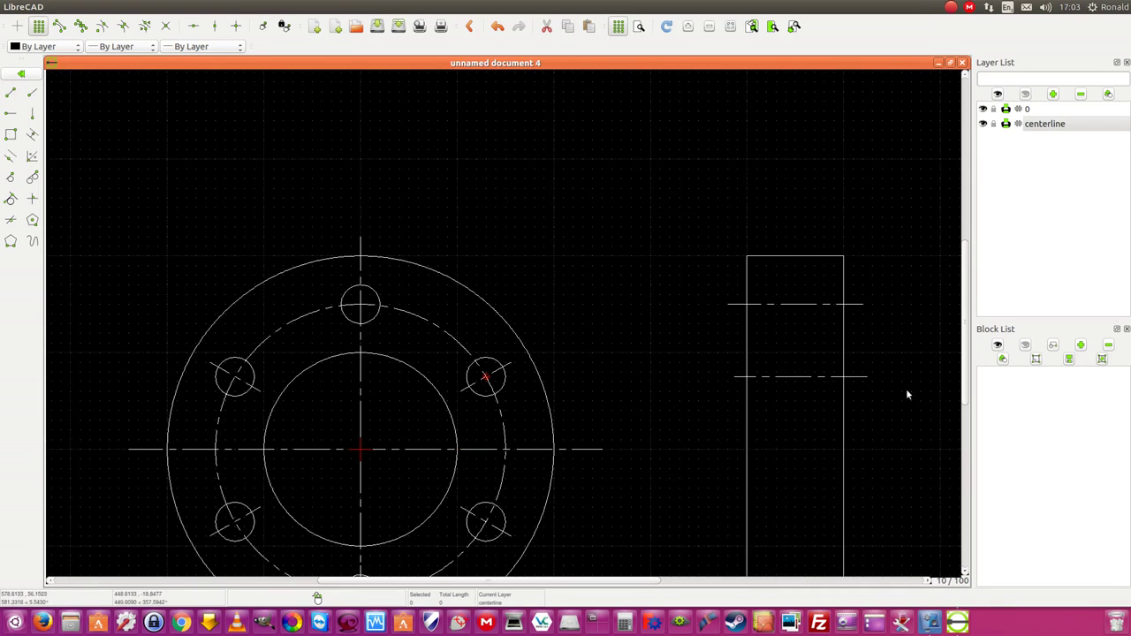
pyautogui.scroll(2, 906, 395)
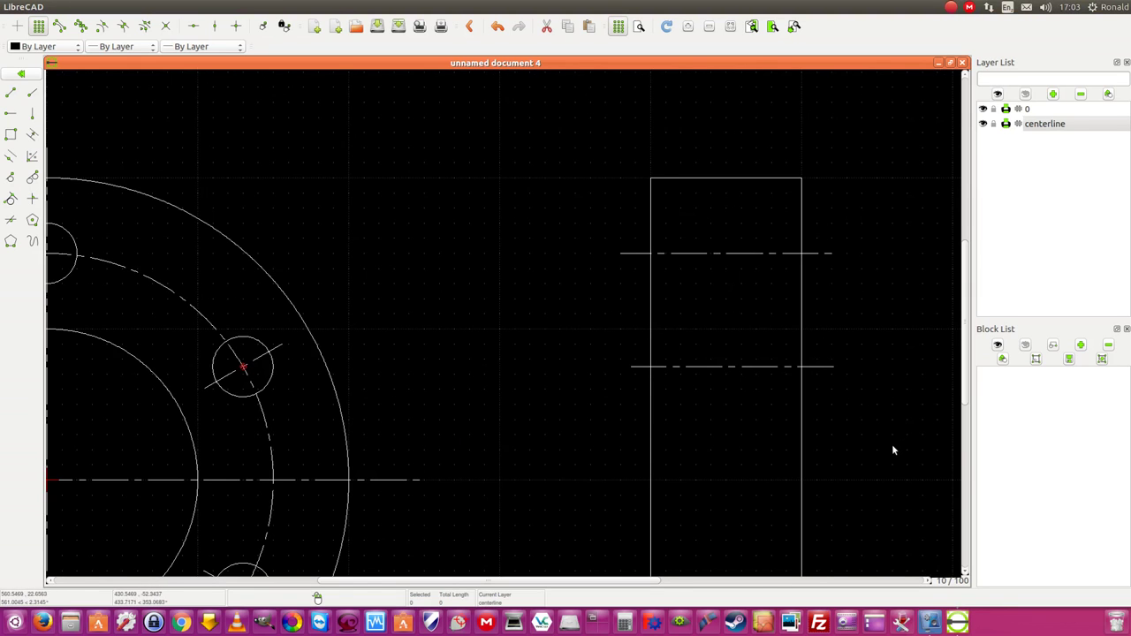
pyautogui.scroll(-1, 892, 446)
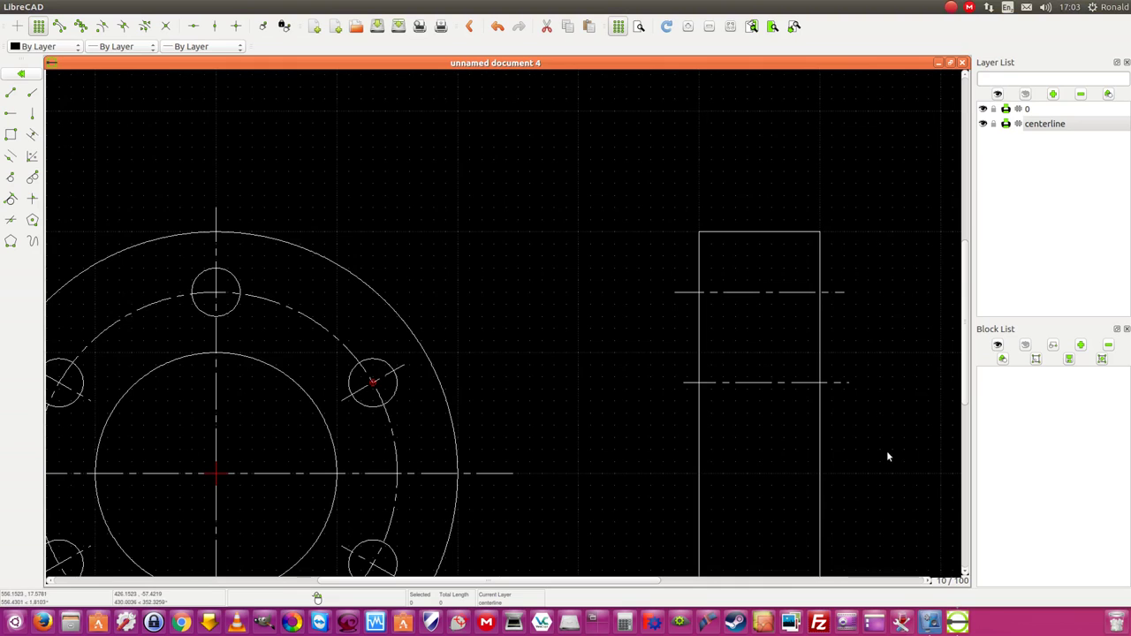
# Create a new layer named Dash with line type Dash (small) and a width of 0.05mm
pyautogui.click(1052, 92)
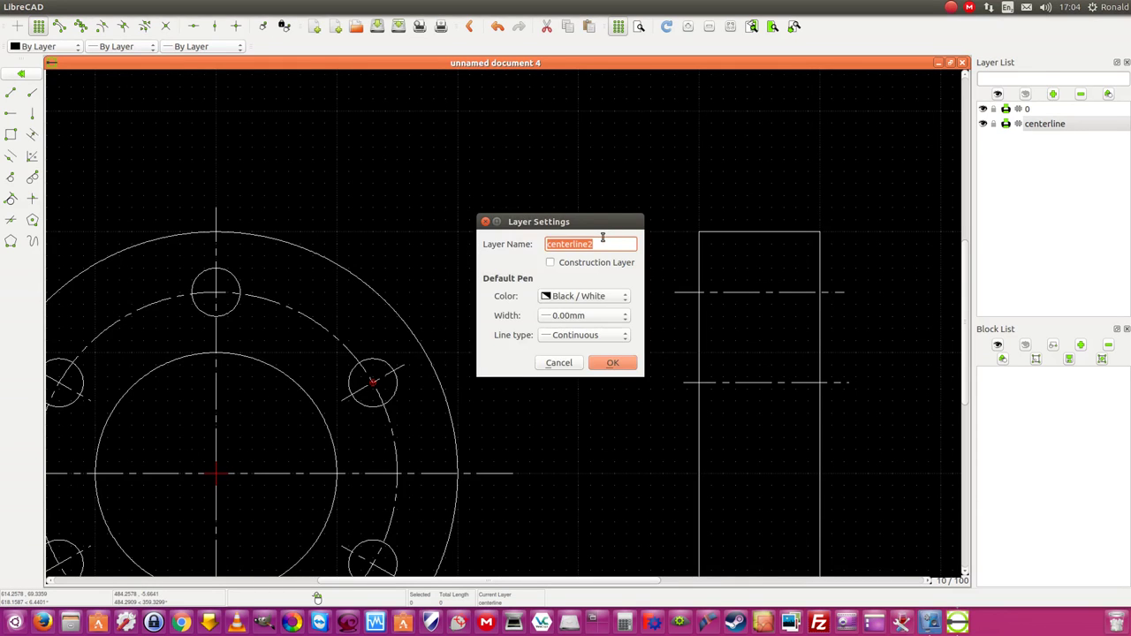
pyautogui.click(624, 337)
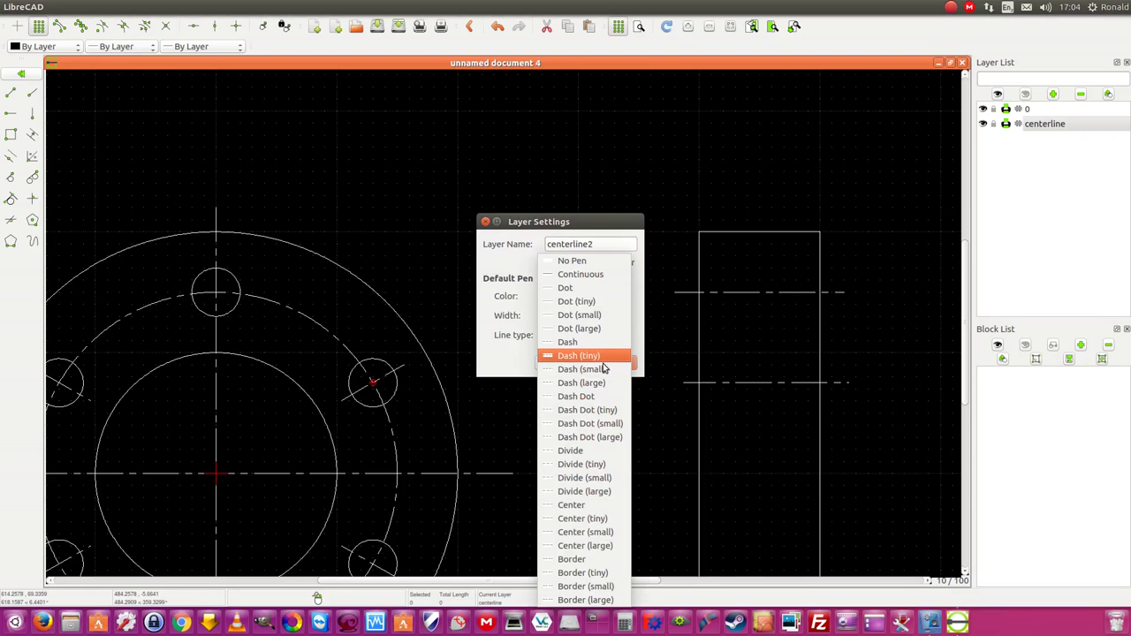
pyautogui.click(605, 369)
pyautogui.doubleClick(611, 244)
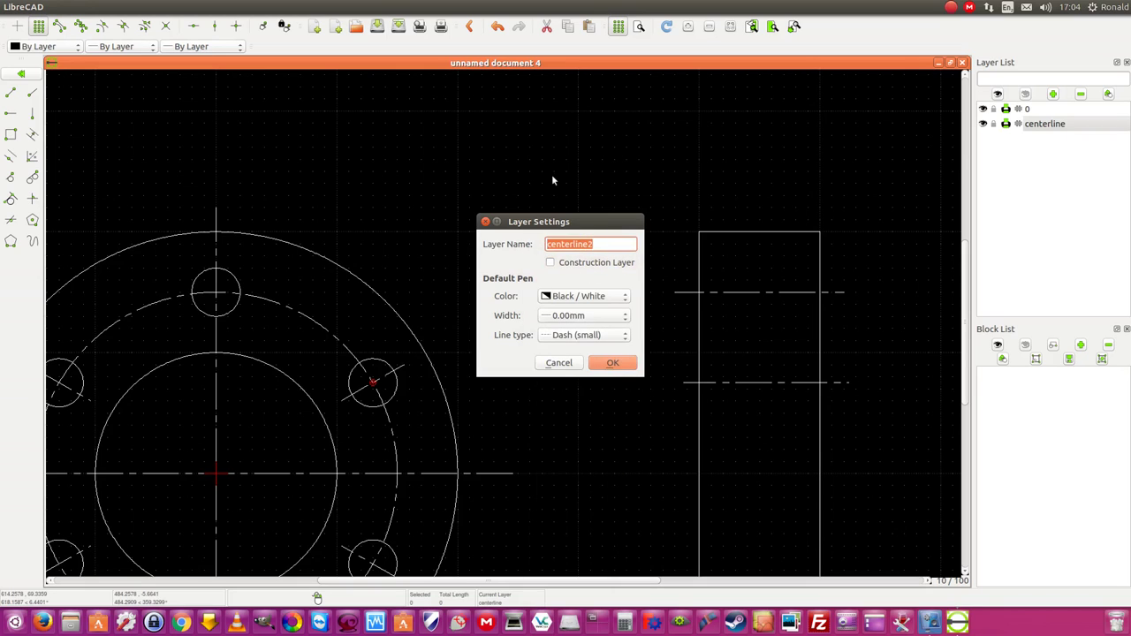
pyautogui.press('BackSpace')
pyautogui.write('Dsh')
pyautogui.click(593, 321)
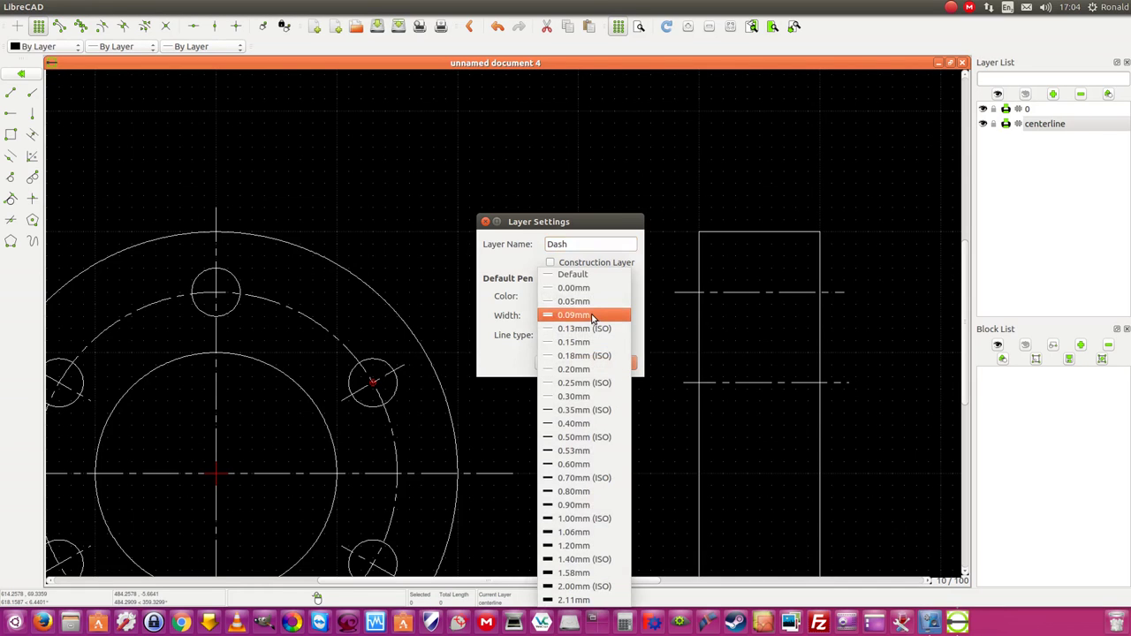
pyautogui.click(593, 301)
pyautogui.click(617, 364)
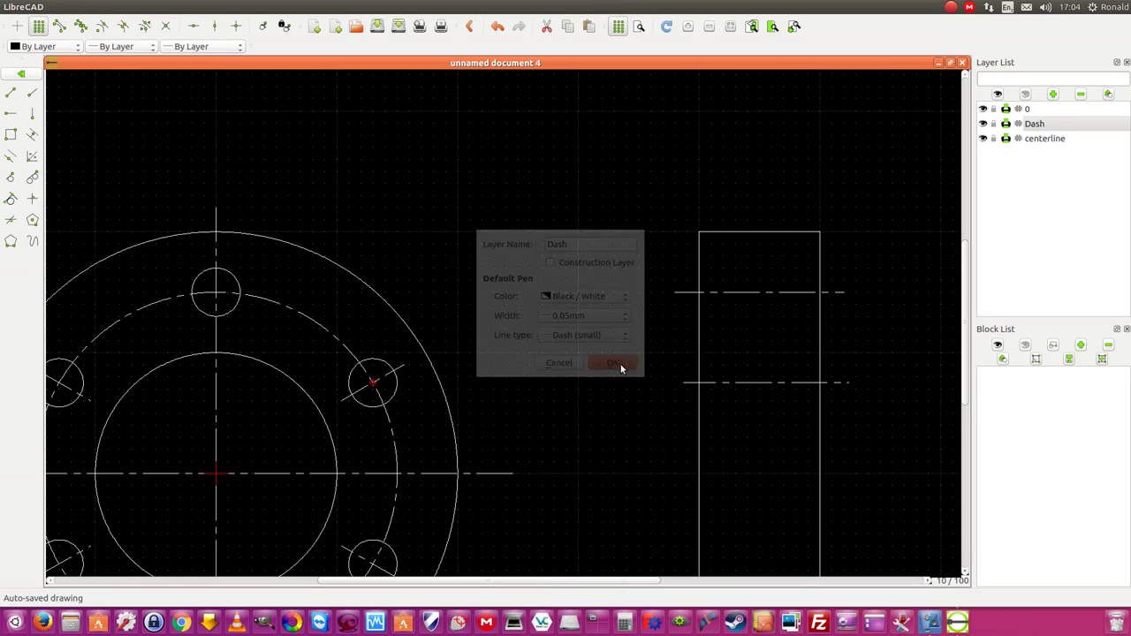
# Draw the top hole's two hidden edges across the side view on the Dash layer, from (400, 170) to (500, 170) and (400, 130) to (500, 130)
pyautogui.click(11, 92)
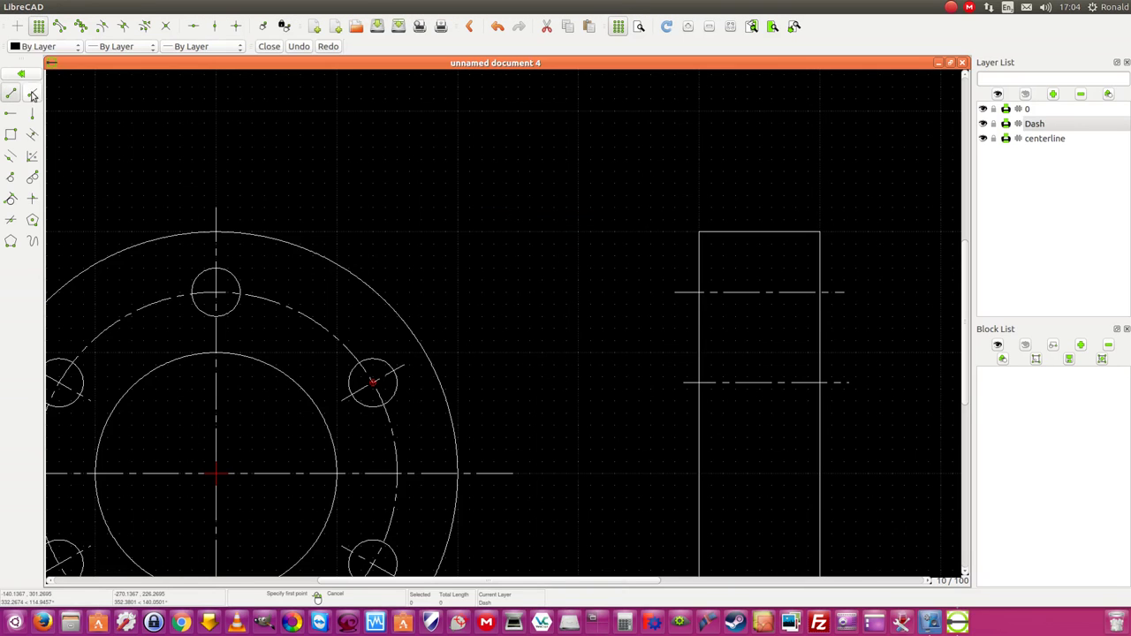
pyautogui.click(699, 269)
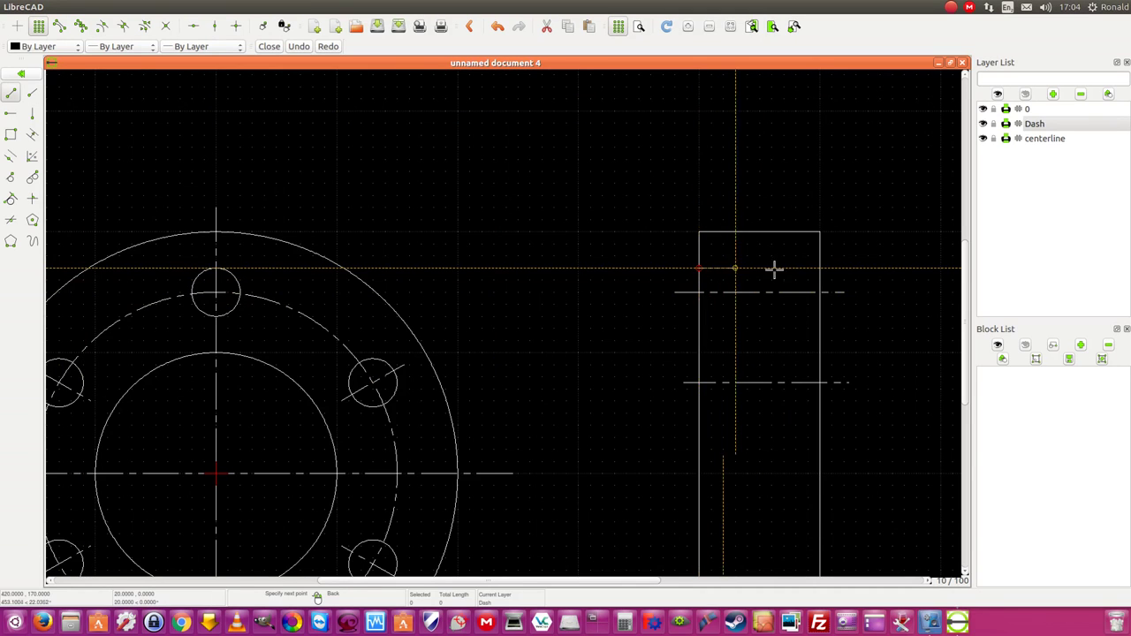
pyautogui.click(821, 269)
pyautogui.rightClick(751, 326)
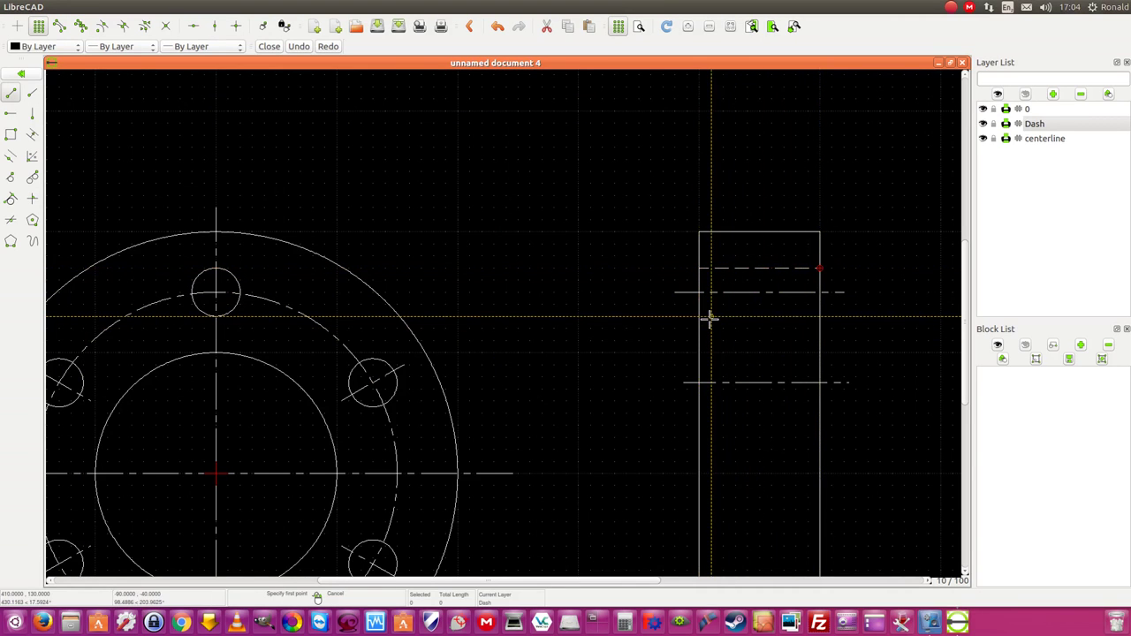
pyautogui.click(699, 317)
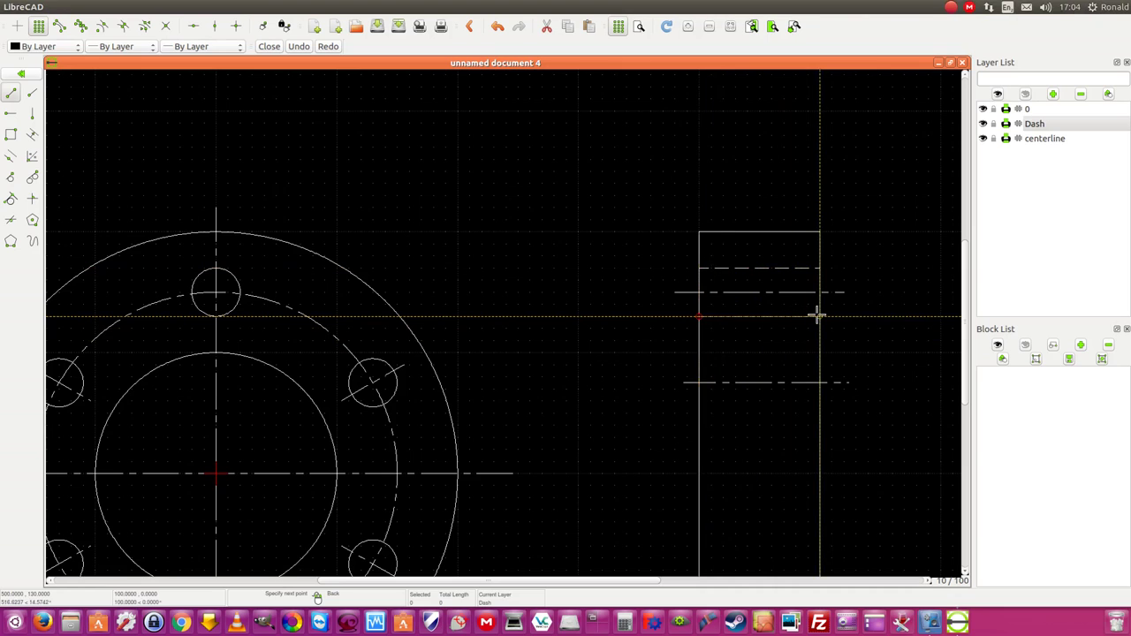
pyautogui.click(820, 317)
pyautogui.rightClick(809, 340)
pyautogui.rightClick(799, 346)
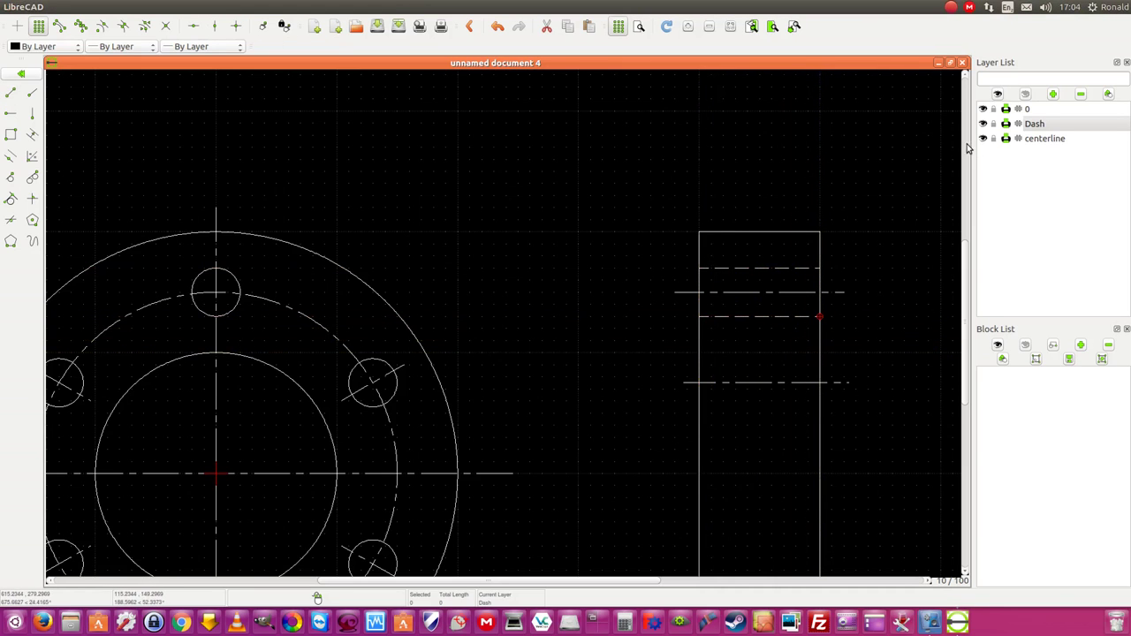
# Copy the top hole's two dashed edges from reference point (400, 150) to (400, 75), keeping the original, and clear the selection
pyautogui.click(239, 7)
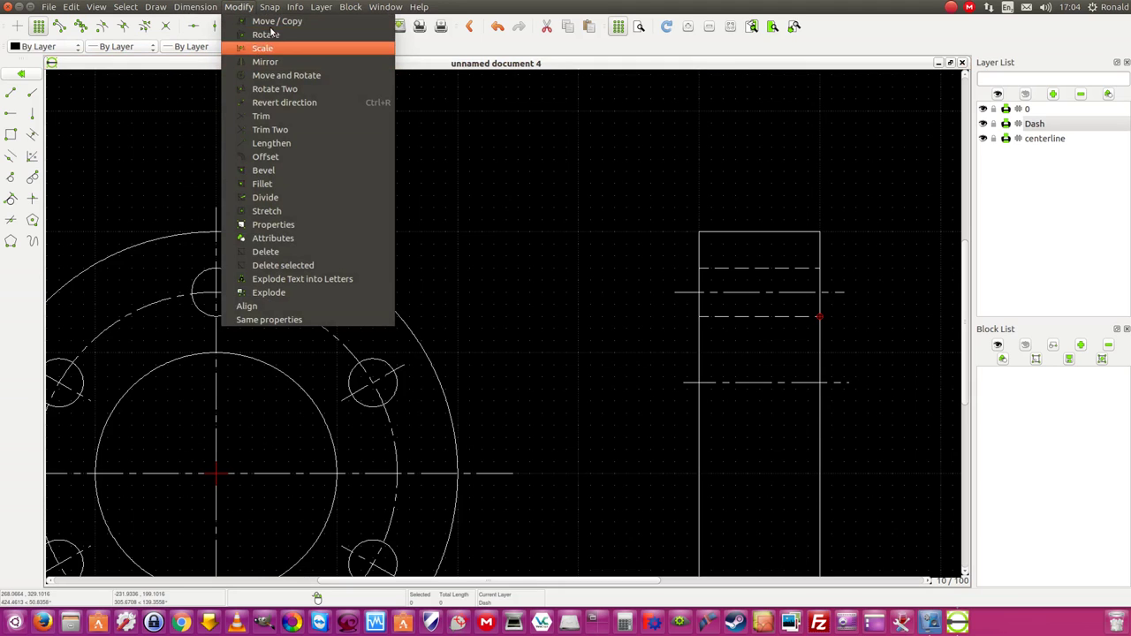
pyautogui.click(269, 21)
pyautogui.click(798, 269)
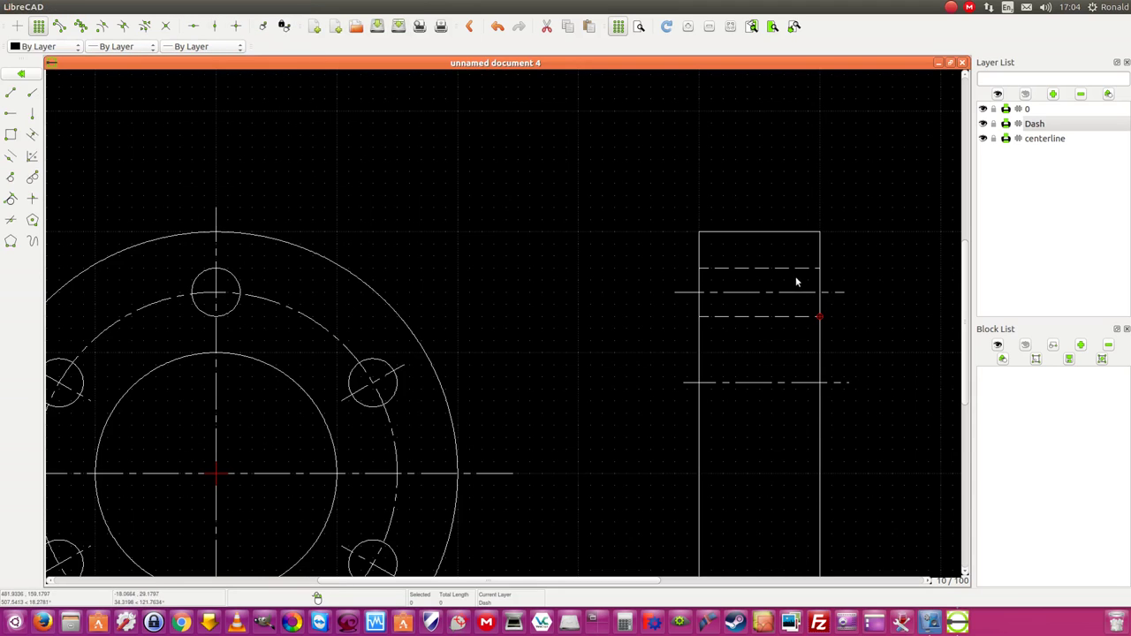
pyautogui.click(787, 316)
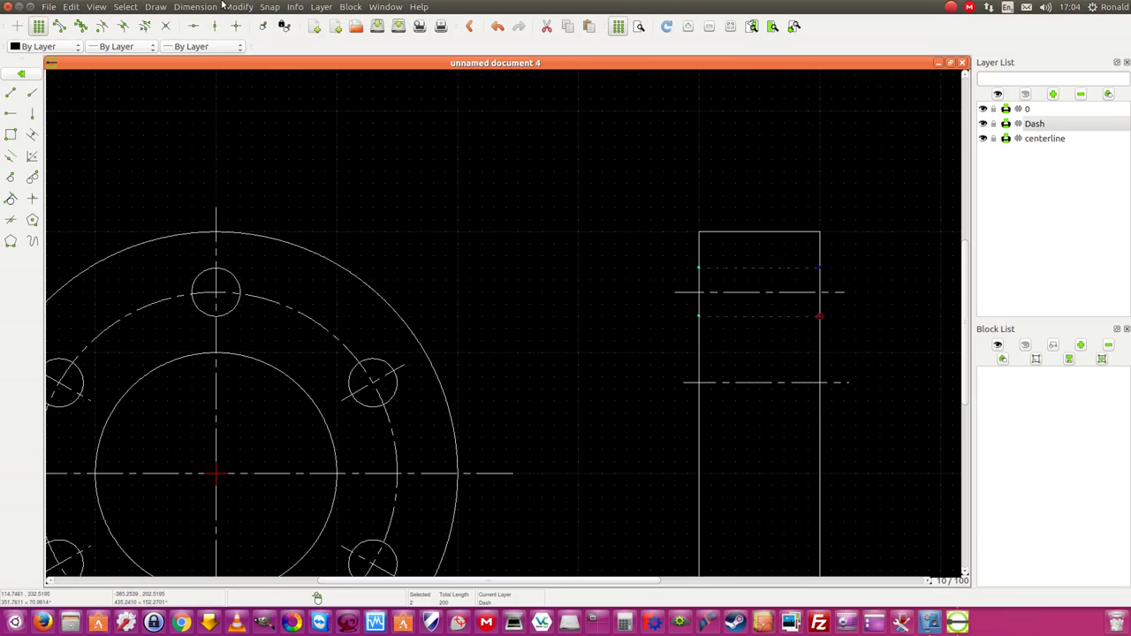
pyautogui.click(239, 7)
pyautogui.click(271, 22)
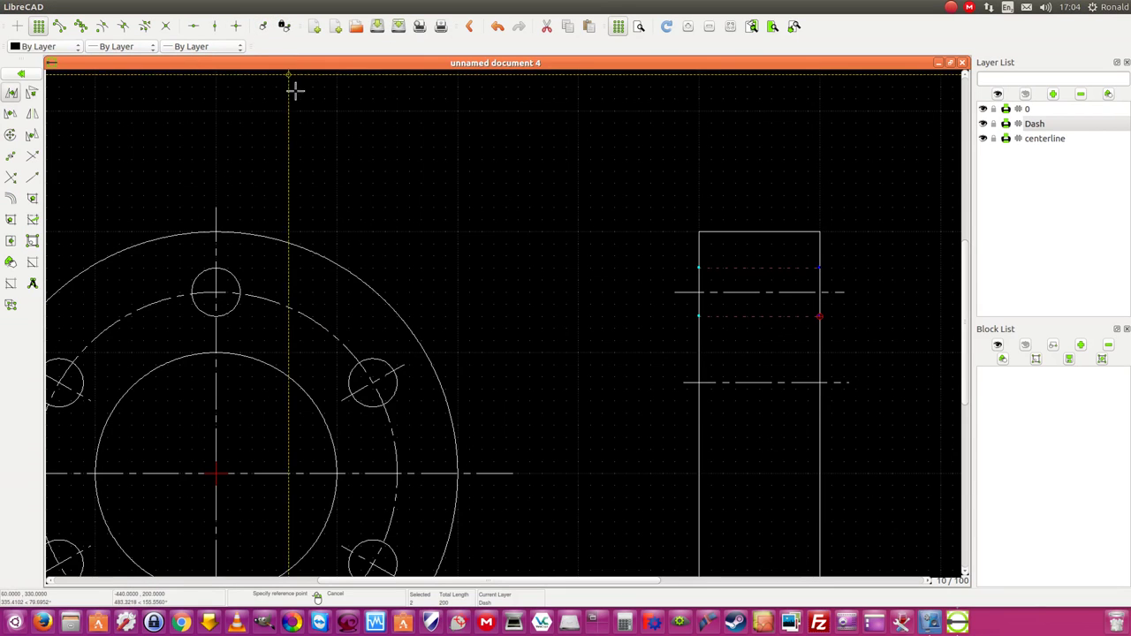
pyautogui.click(698, 293)
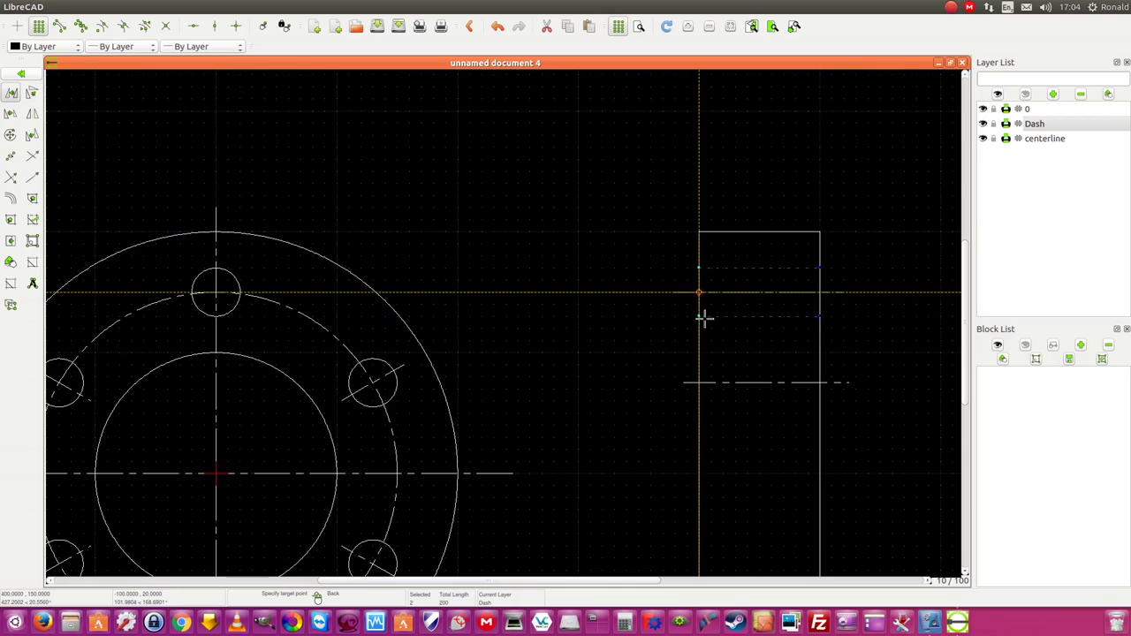
pyautogui.scroll(6, 702, 389)
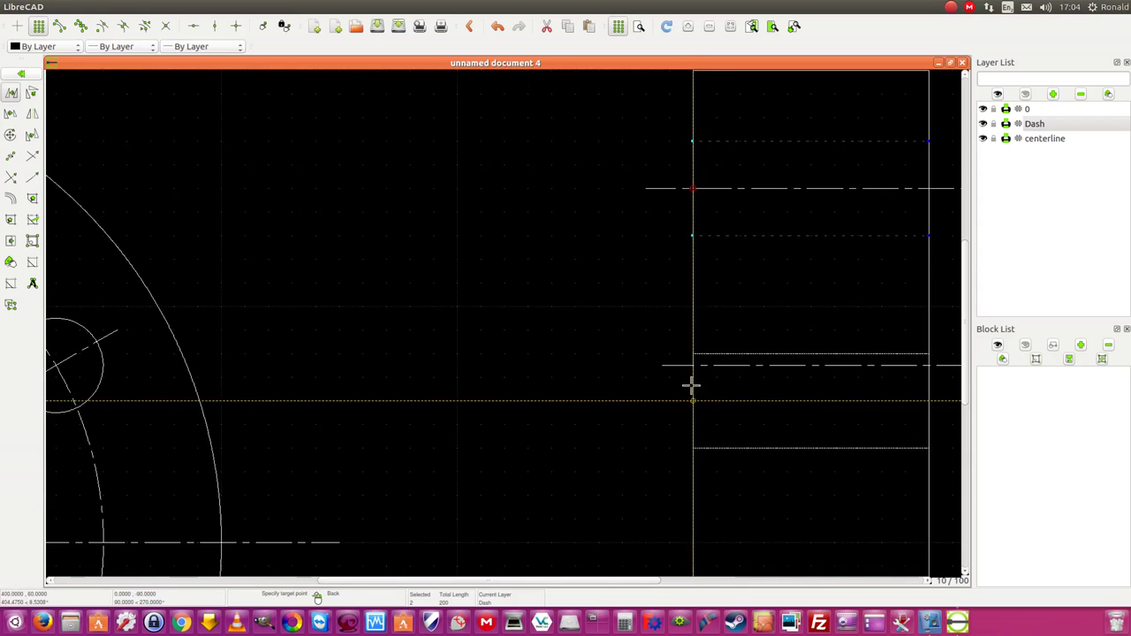
pyautogui.click(706, 250)
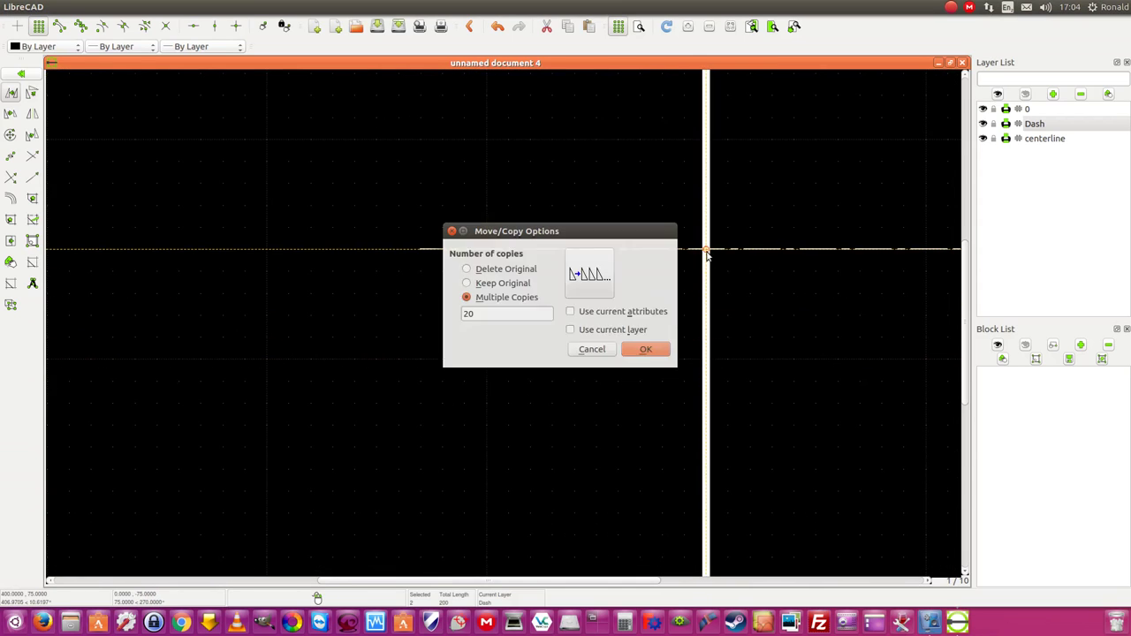
pyautogui.click(469, 284)
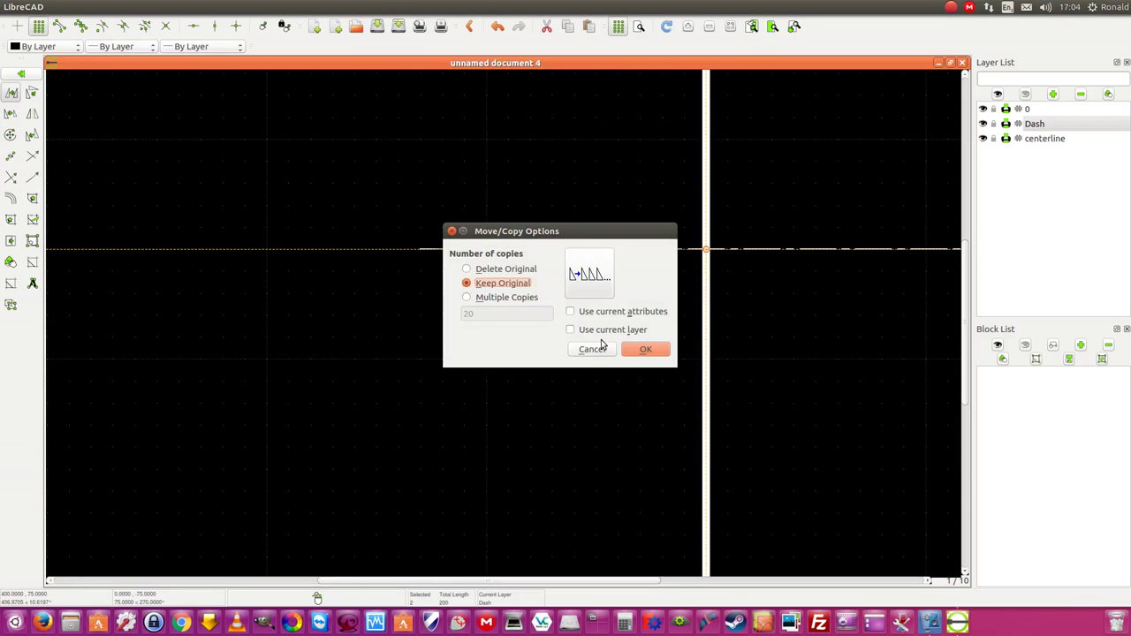
pyautogui.click(647, 350)
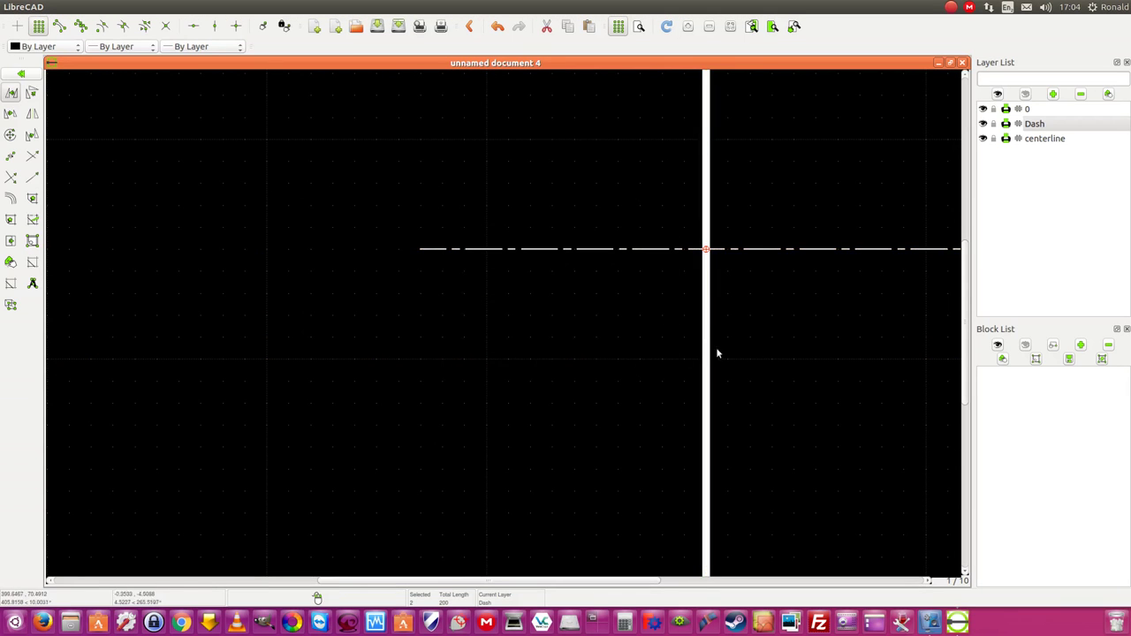
pyautogui.scroll(-5, 752, 353)
pyautogui.press('Escape')
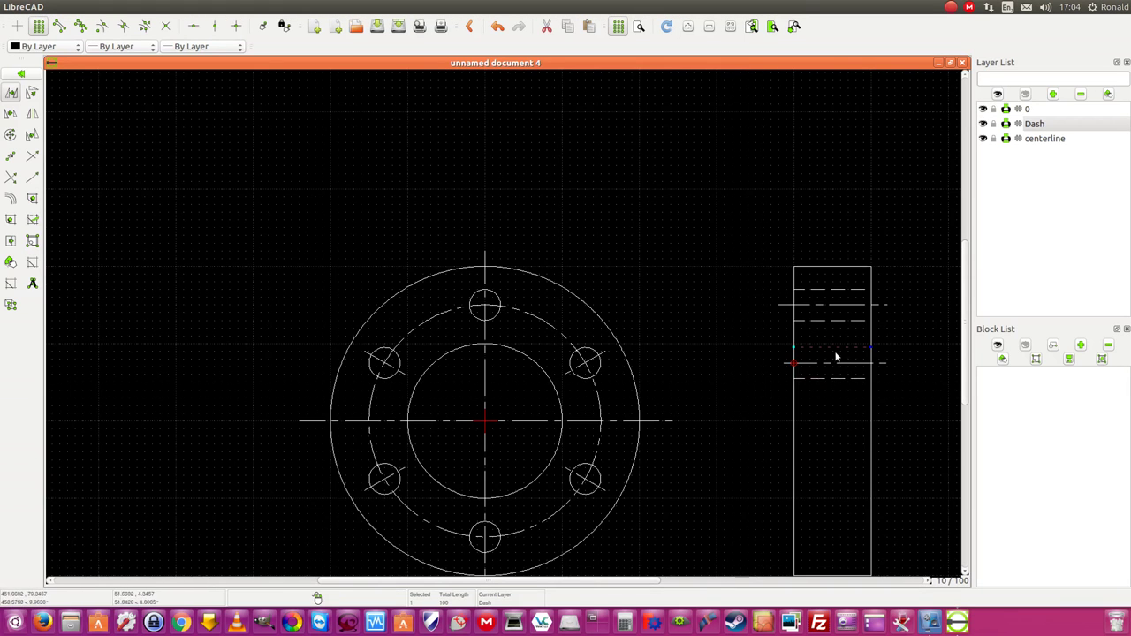
# Mirror both holes' dashed edges and centre lines in the side view about the horizontal axis through (400, 0) and (50, 0), keeping the original
pyautogui.scroll(-1, 910, 372)
pyautogui.scroll(1, 908, 367)
pyautogui.scroll(3, 909, 356)
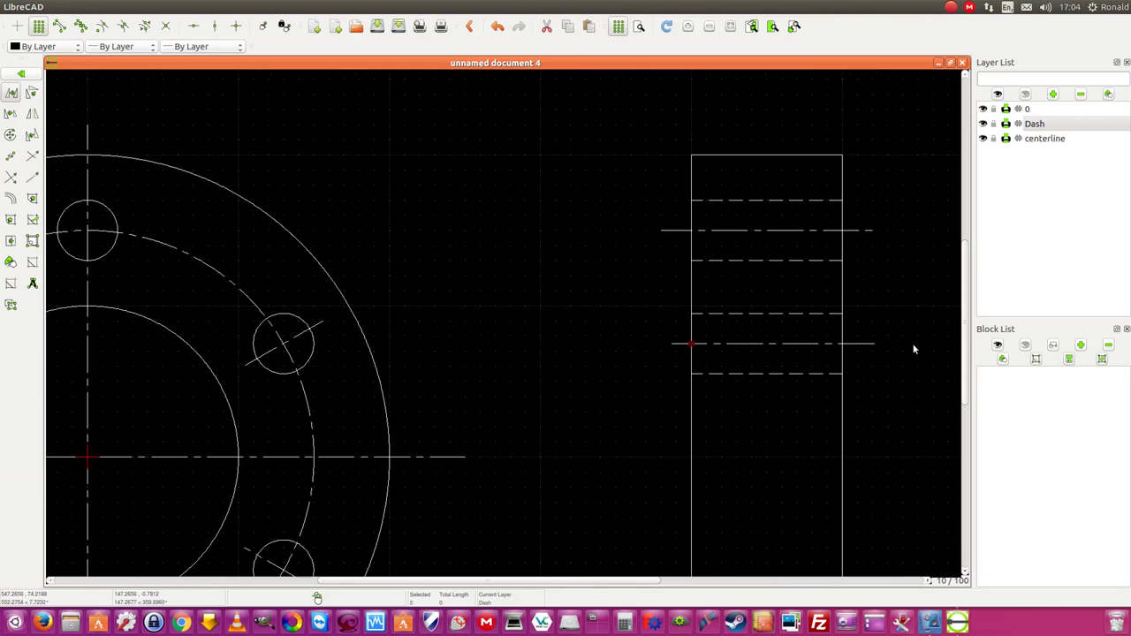
pyautogui.scroll(-2, 907, 353)
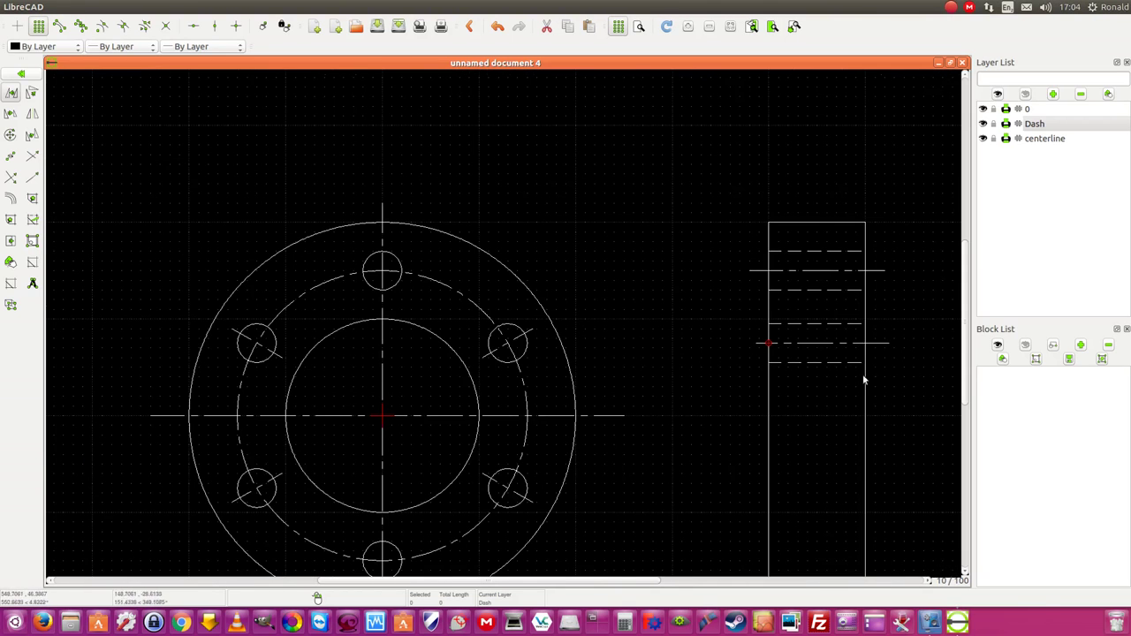
pyautogui.click(827, 343)
pyautogui.click(826, 325)
pyautogui.click(821, 290)
pyautogui.click(820, 270)
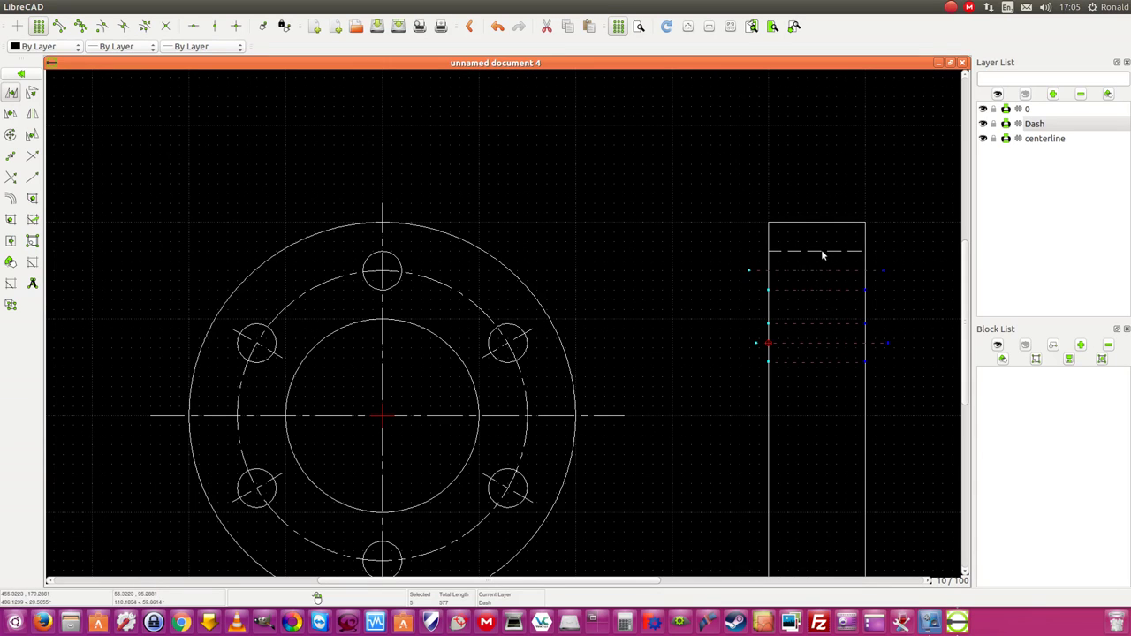
pyautogui.click(821, 251)
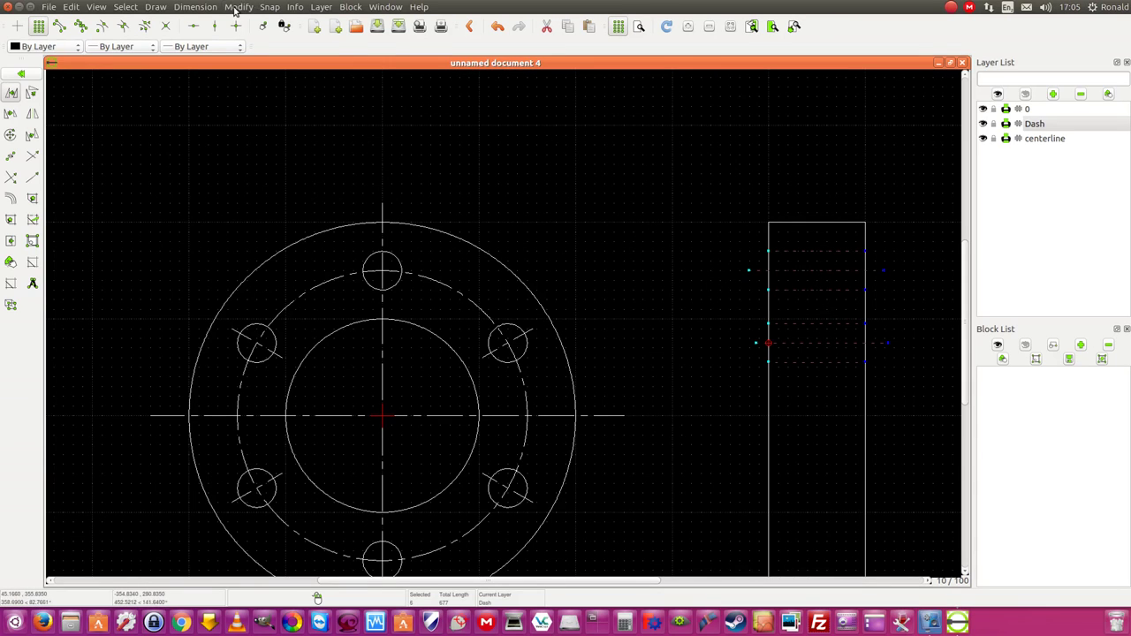
pyautogui.click(237, 8)
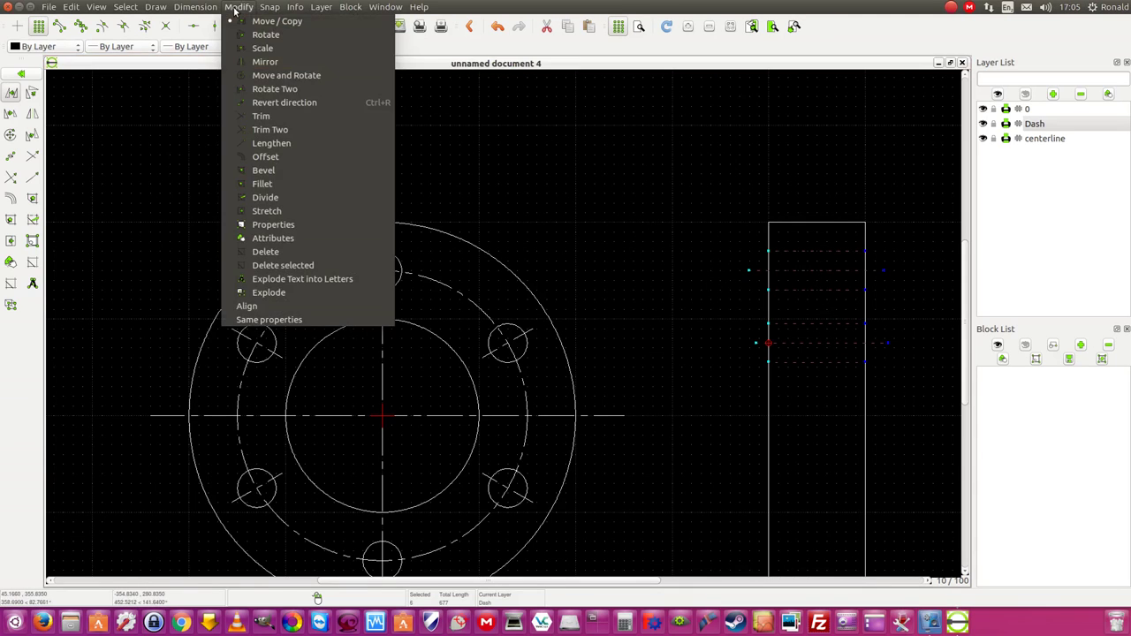
pyautogui.click(271, 64)
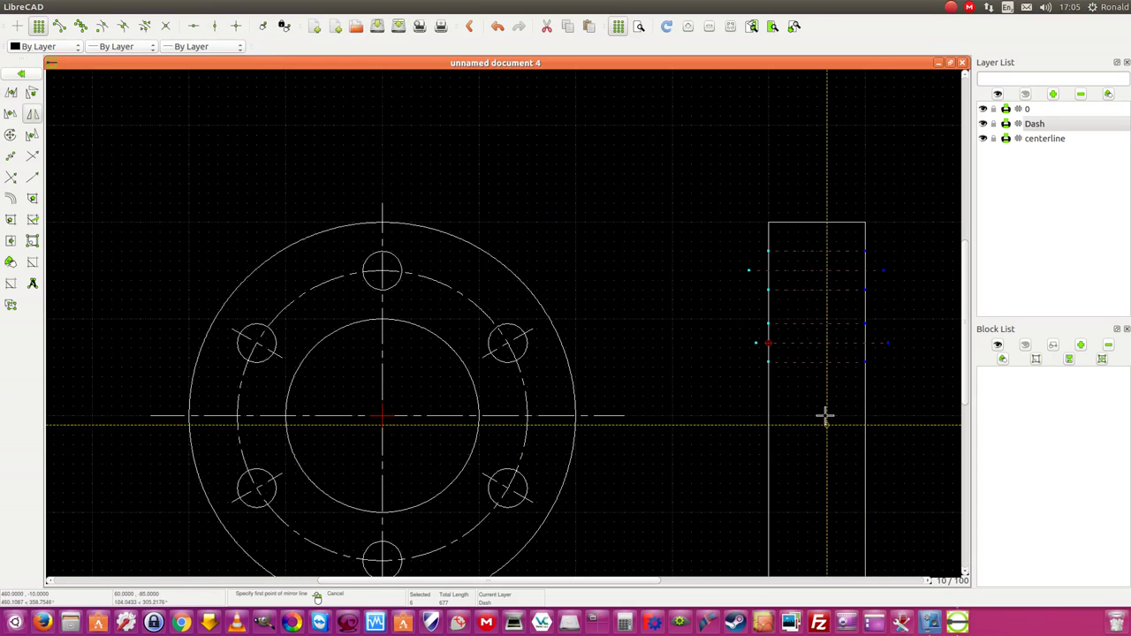
pyautogui.click(768, 416)
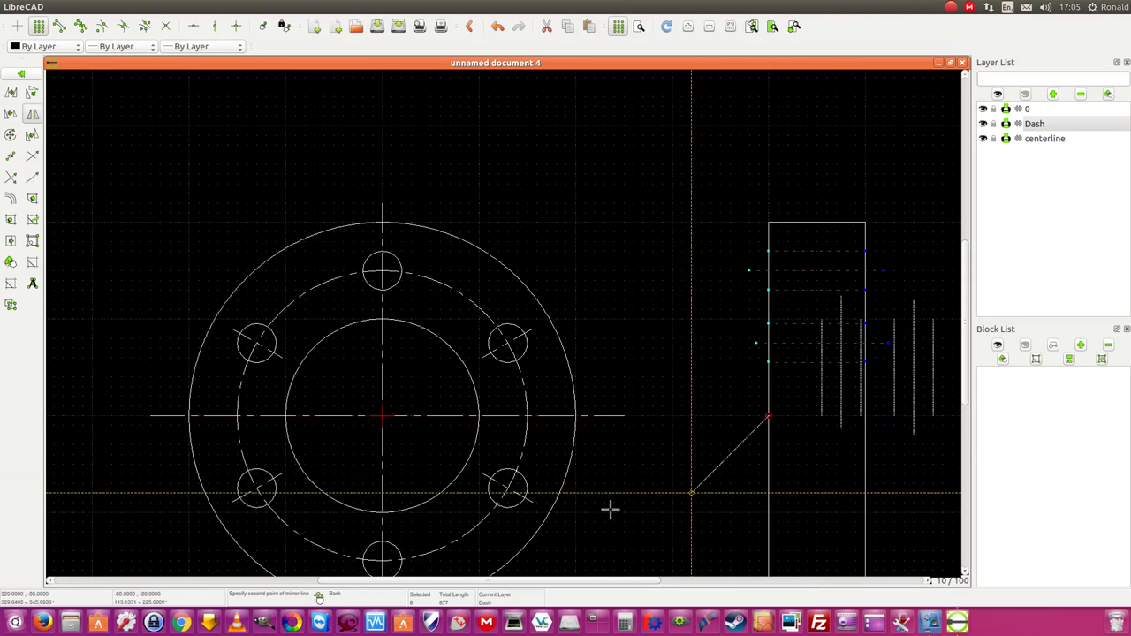
pyautogui.click(429, 416)
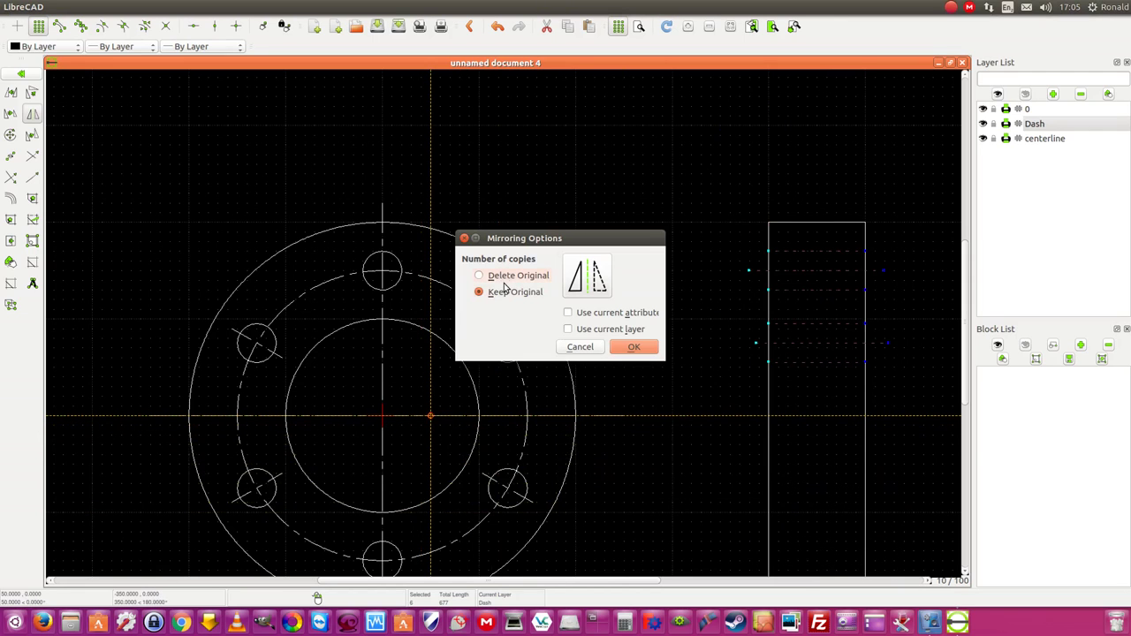
pyautogui.click(634, 347)
# Change the Dash layer's line type to Dash (tiny)
pyautogui.scroll(-5, 876, 455)
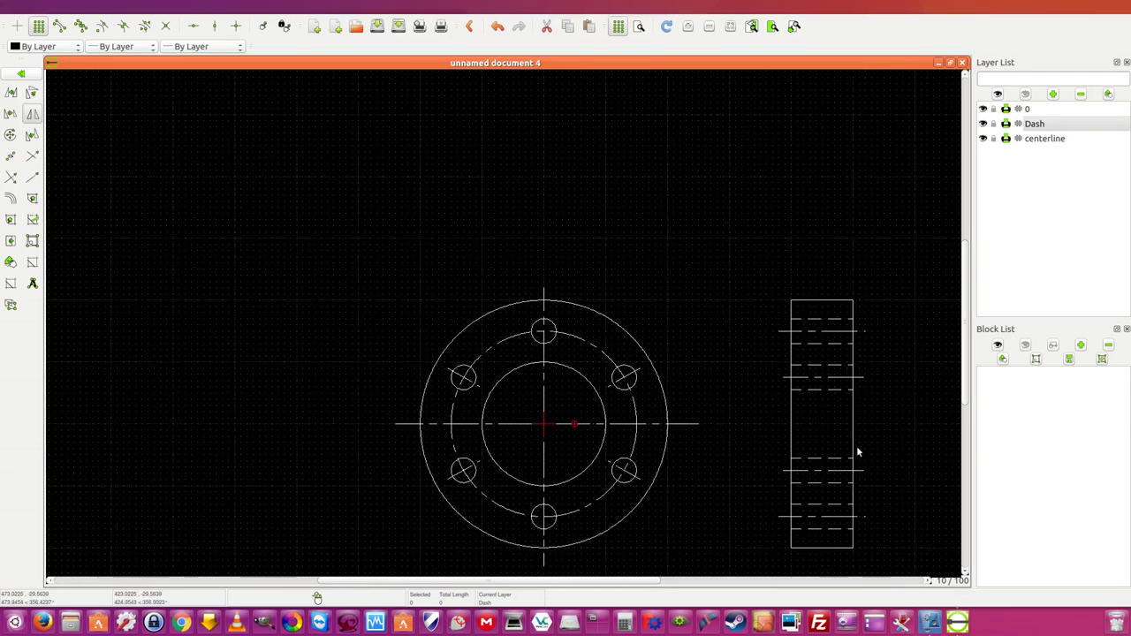
pyautogui.scroll(2, 848, 412)
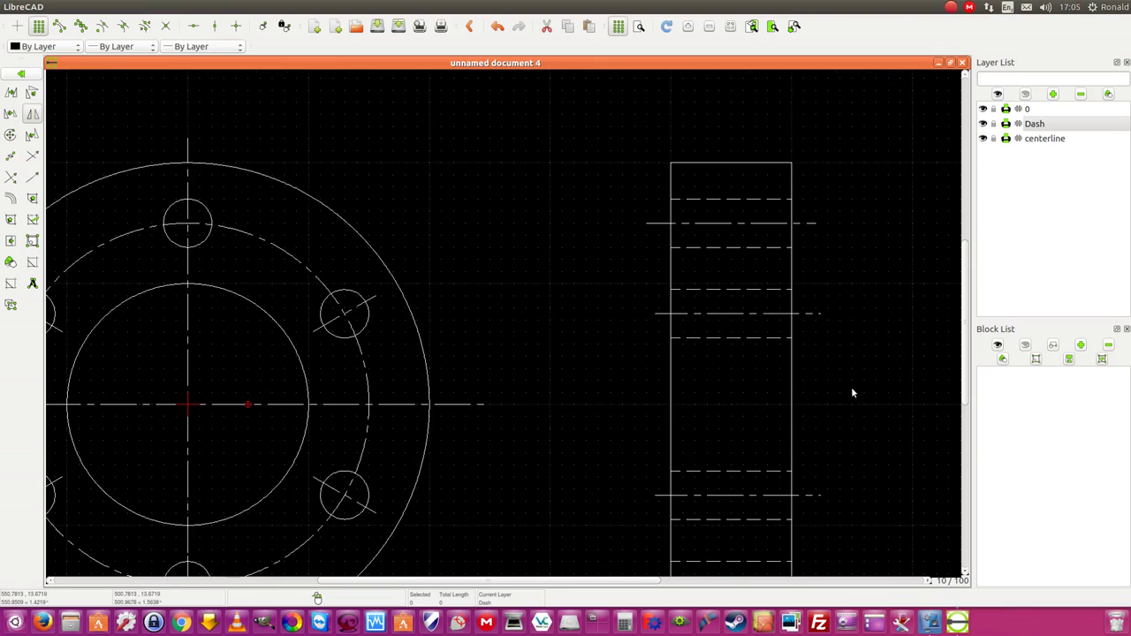
pyautogui.scroll(-1, 850, 389)
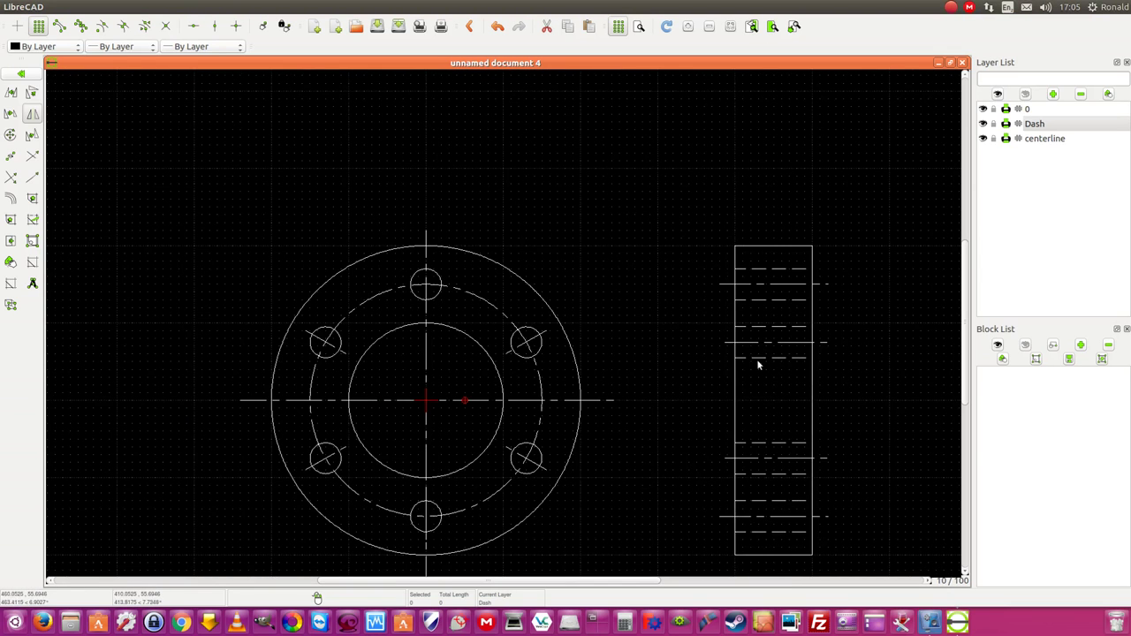
pyautogui.click(1109, 94)
pyautogui.click(606, 337)
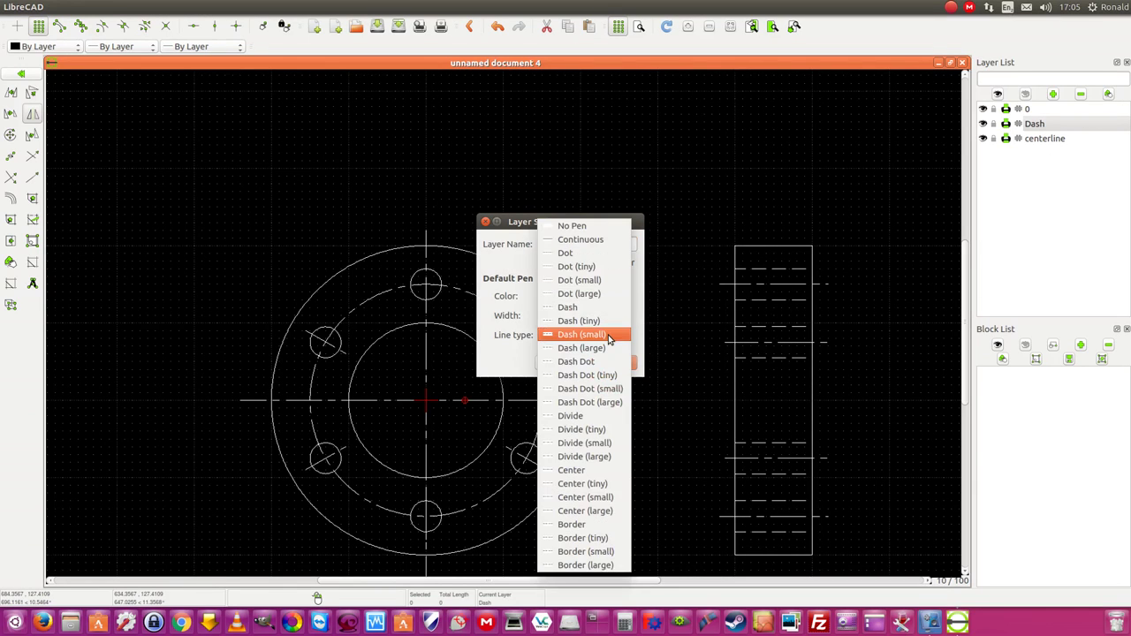
pyautogui.click(608, 322)
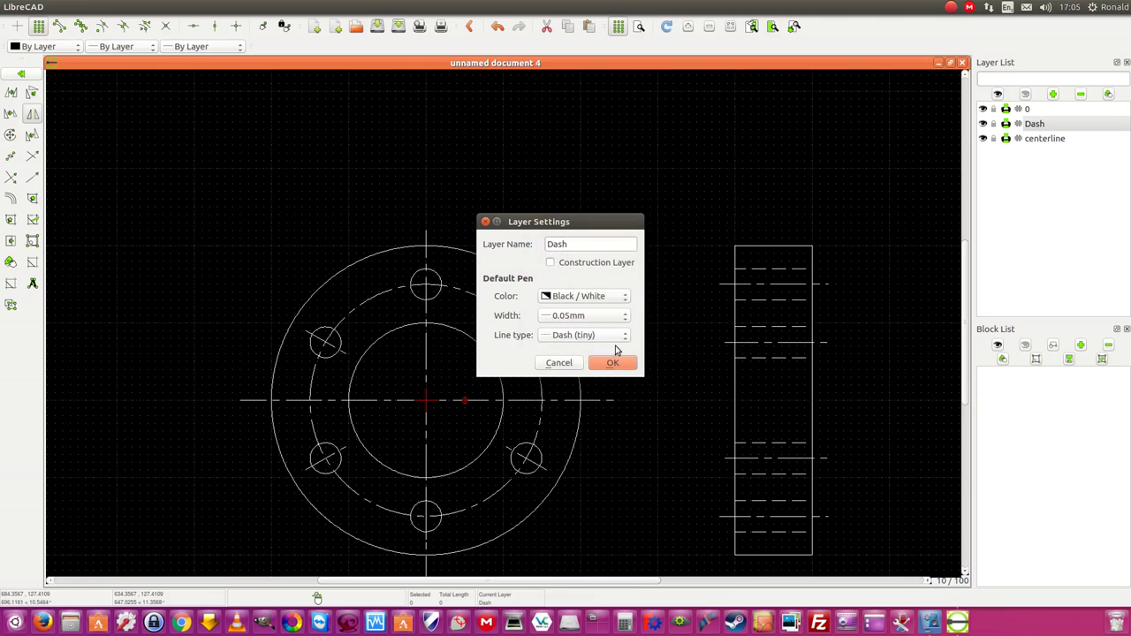
pyautogui.click(613, 363)
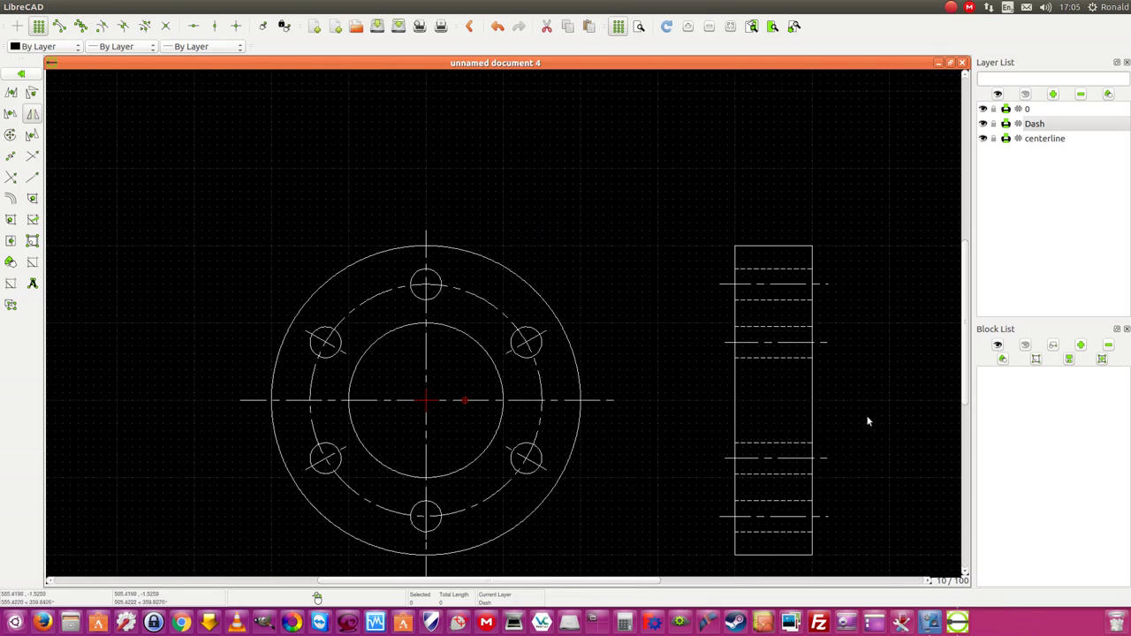
# Draw the central bore's upper hidden edge across the side view on the Dash layer, from (500, 100) to (400, 100)
pyautogui.scroll(-3, 854, 480)
pyautogui.scroll(2, 857, 483)
pyautogui.scroll(2, 854, 490)
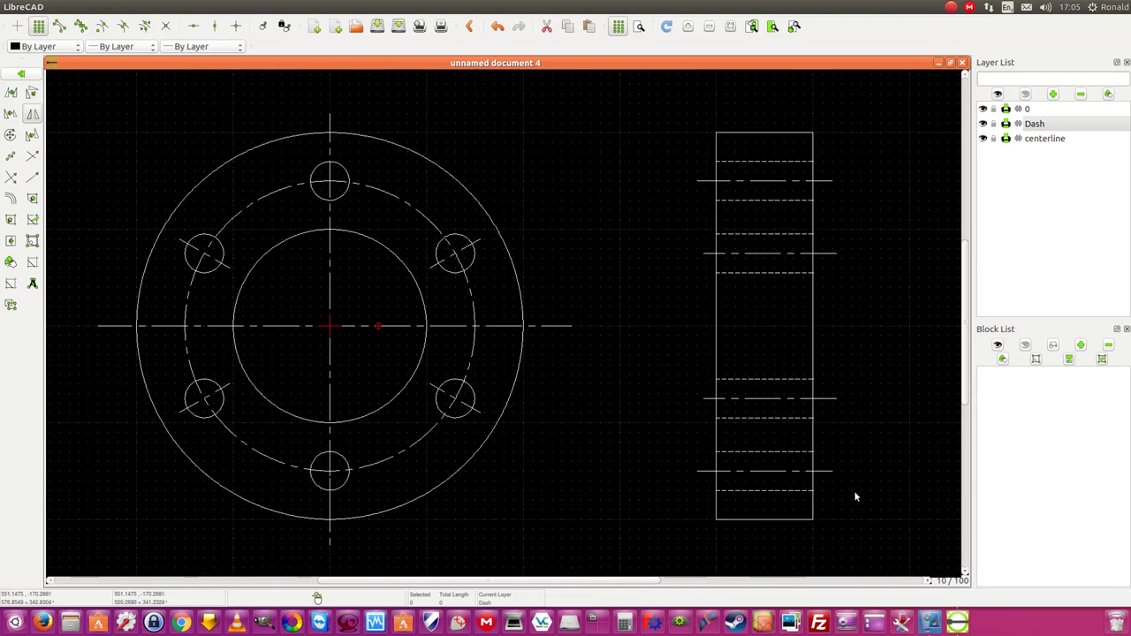
pyautogui.scroll(-1, 854, 477)
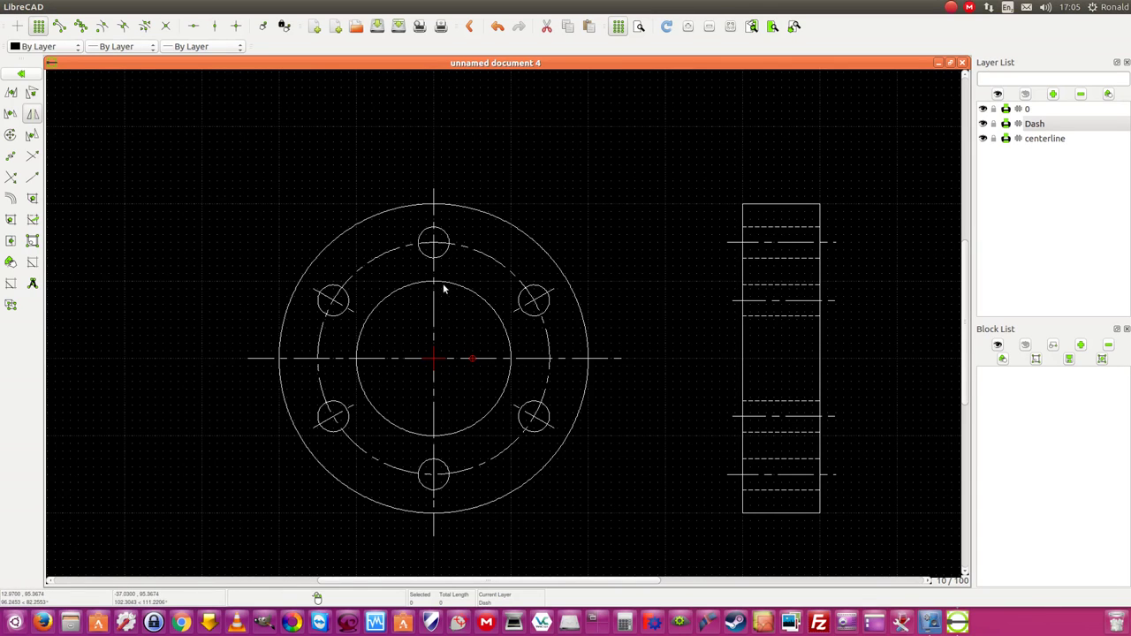
pyautogui.scroll(3, 803, 285)
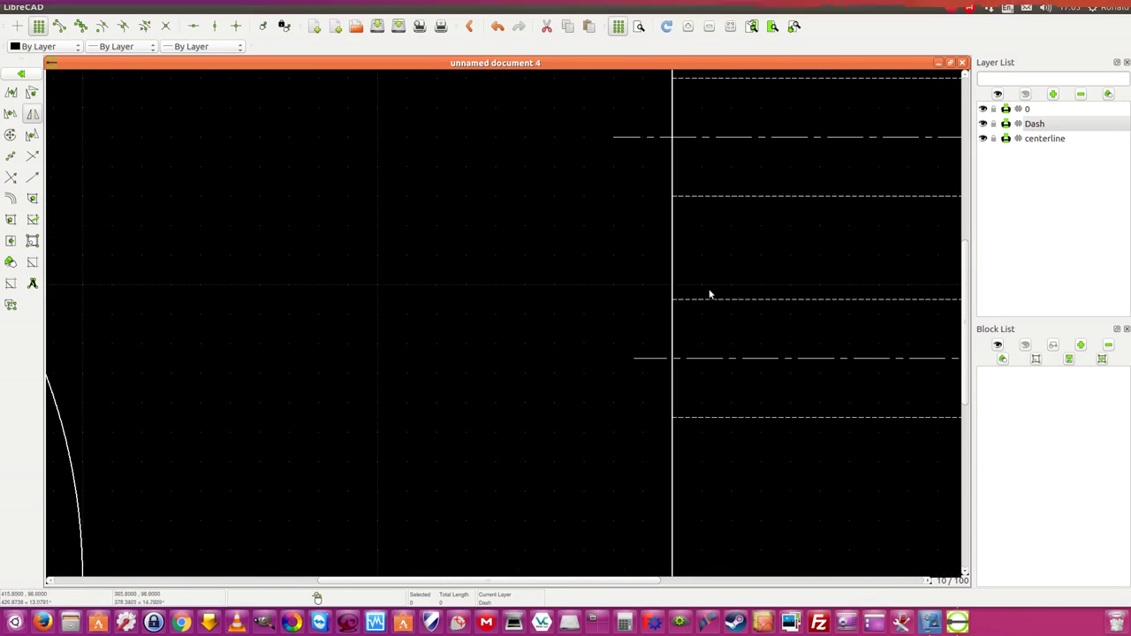
pyautogui.scroll(-3, 928, 329)
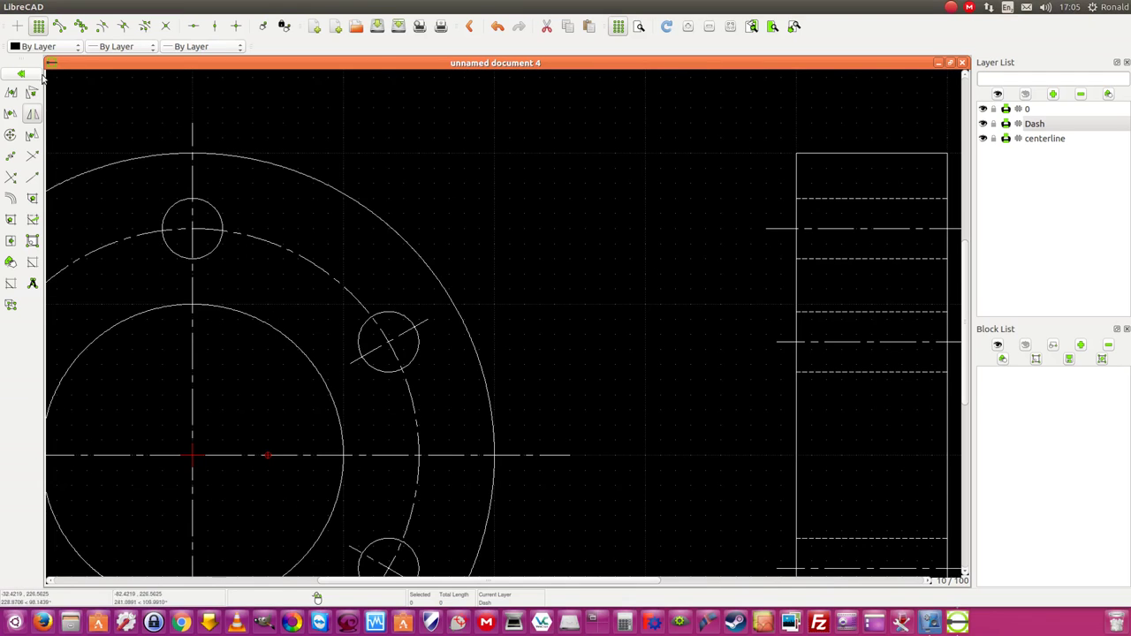
pyautogui.click(10, 92)
pyautogui.click(10, 92)
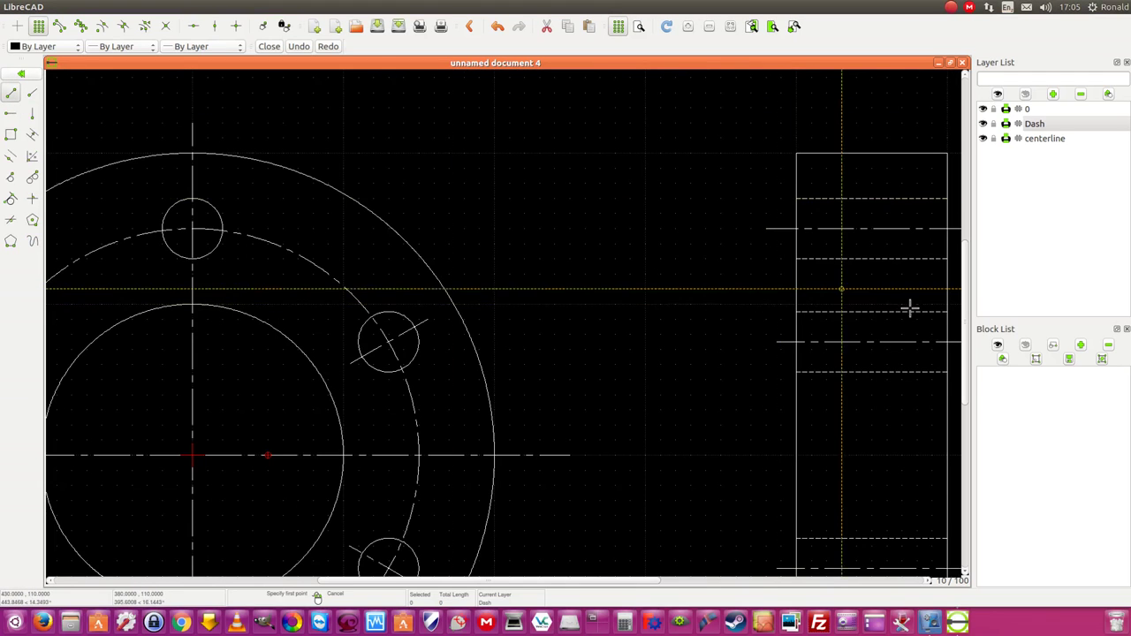
pyautogui.click(946, 307)
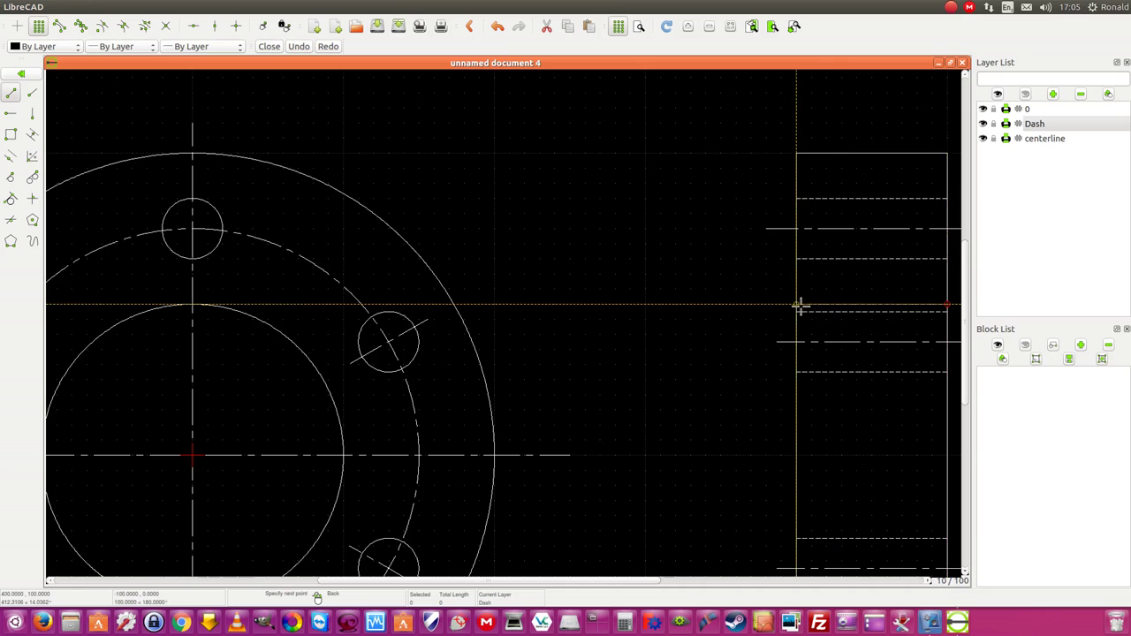
pyautogui.click(797, 307)
pyautogui.rightClick(798, 309)
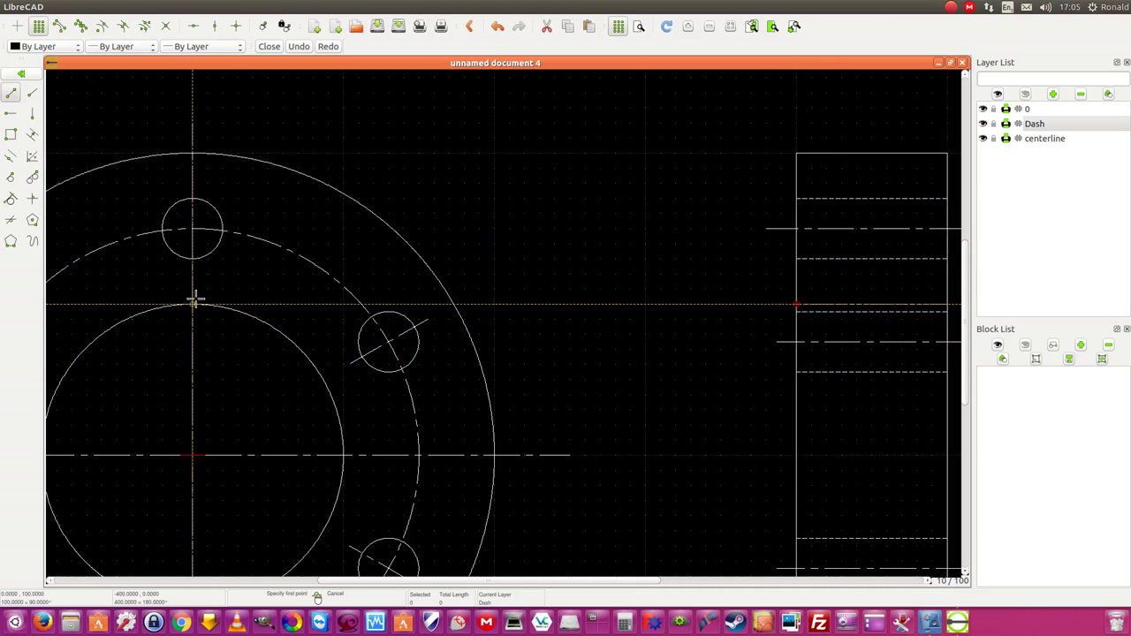
# Draw the central bore's lower hidden edge across the side view from (400, -100) to (500, -100), and finish the line command
pyautogui.scroll(-6, 702, 409)
pyautogui.scroll(6, 699, 460)
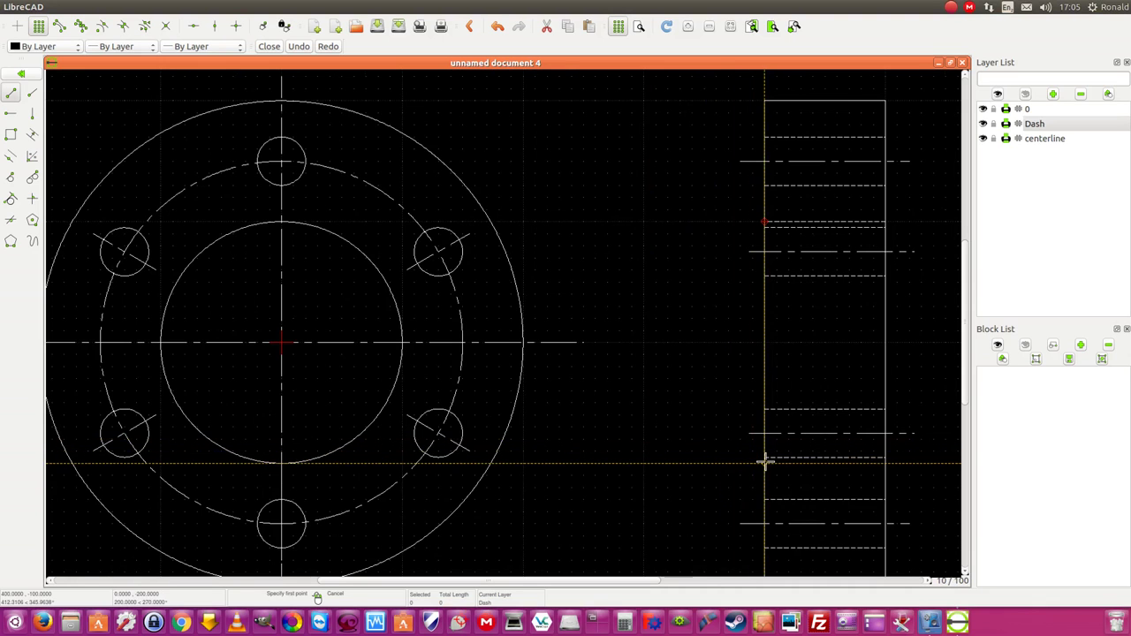
pyautogui.click(764, 463)
pyautogui.click(884, 463)
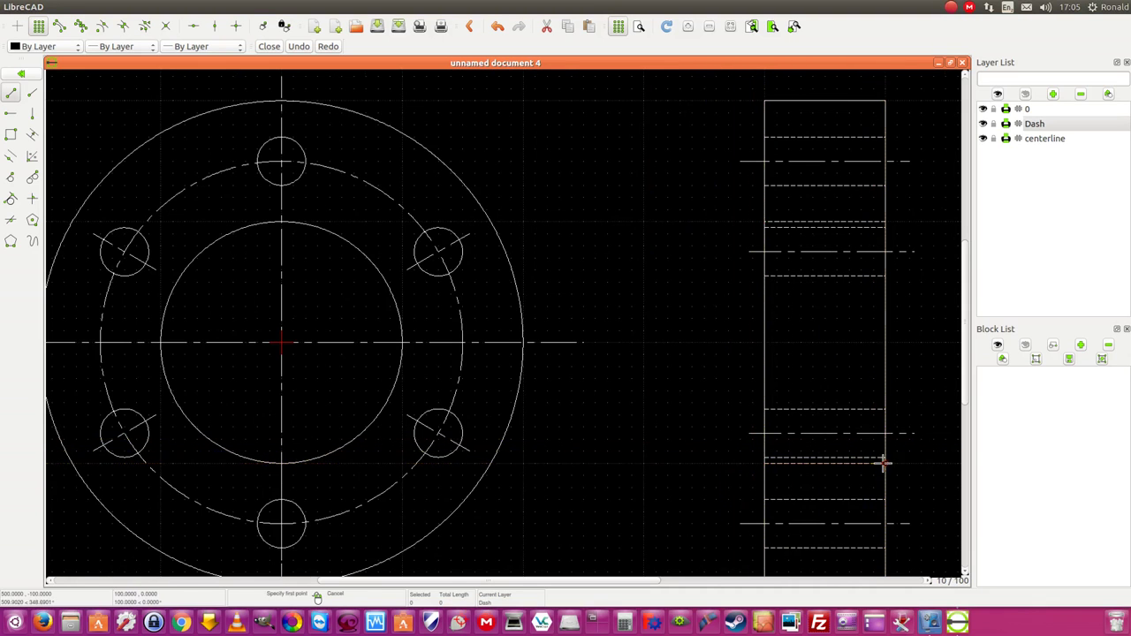
pyautogui.scroll(-2, 669, 484)
pyautogui.rightClick(659, 480)
pyautogui.rightClick(659, 480)
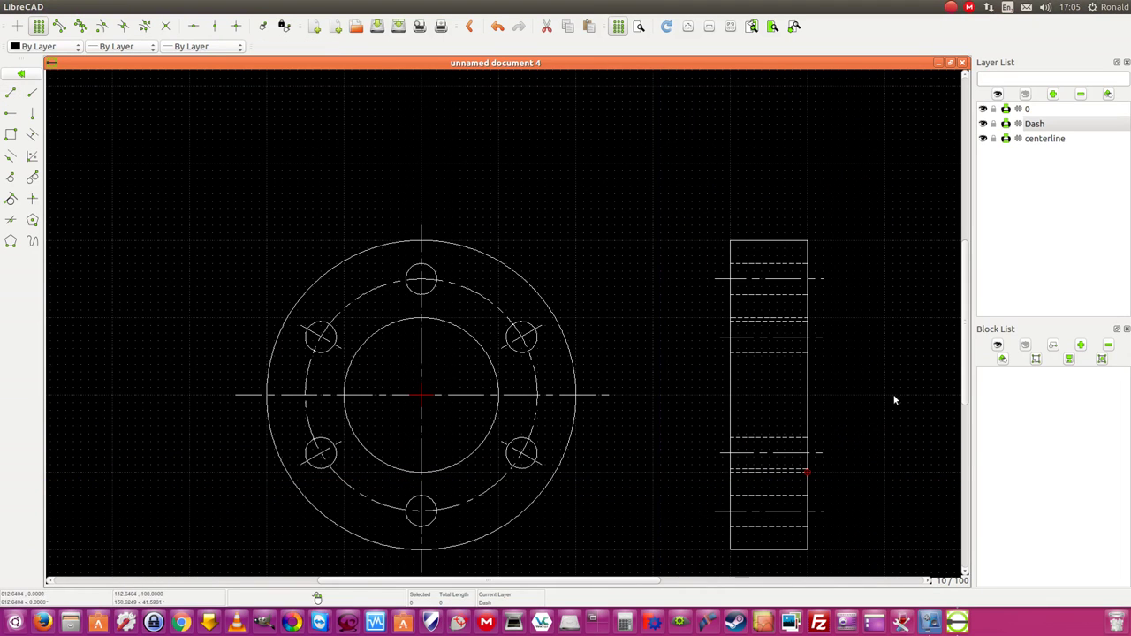
pyautogui.scroll(-3, 742, 405)
pyautogui.scroll(3, 698, 457)
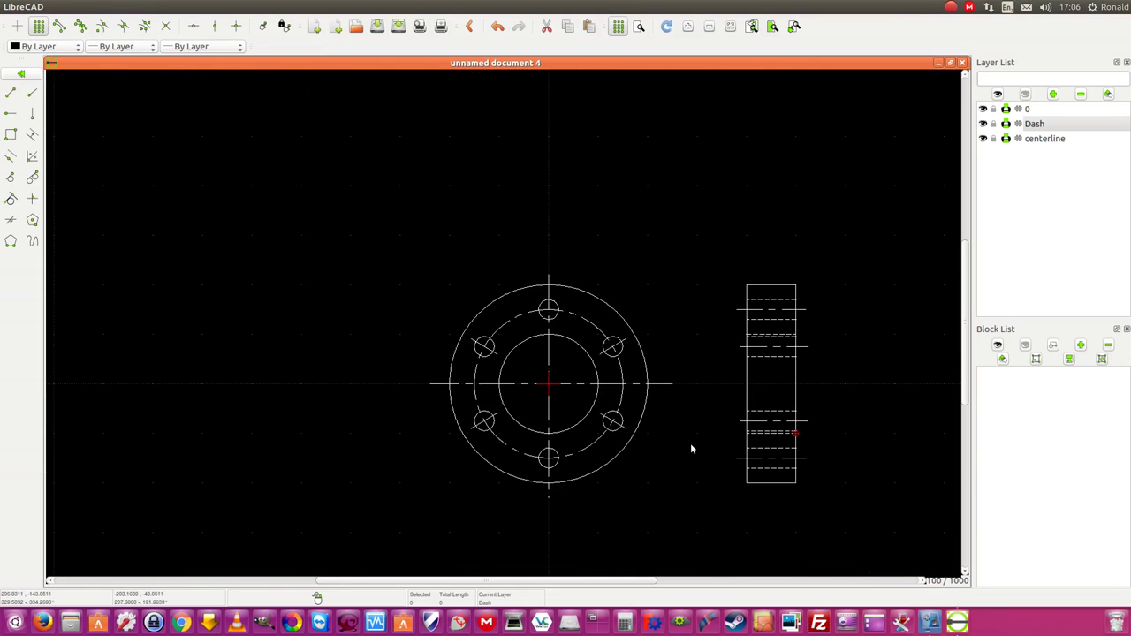
pyautogui.scroll(-1, 704, 475)
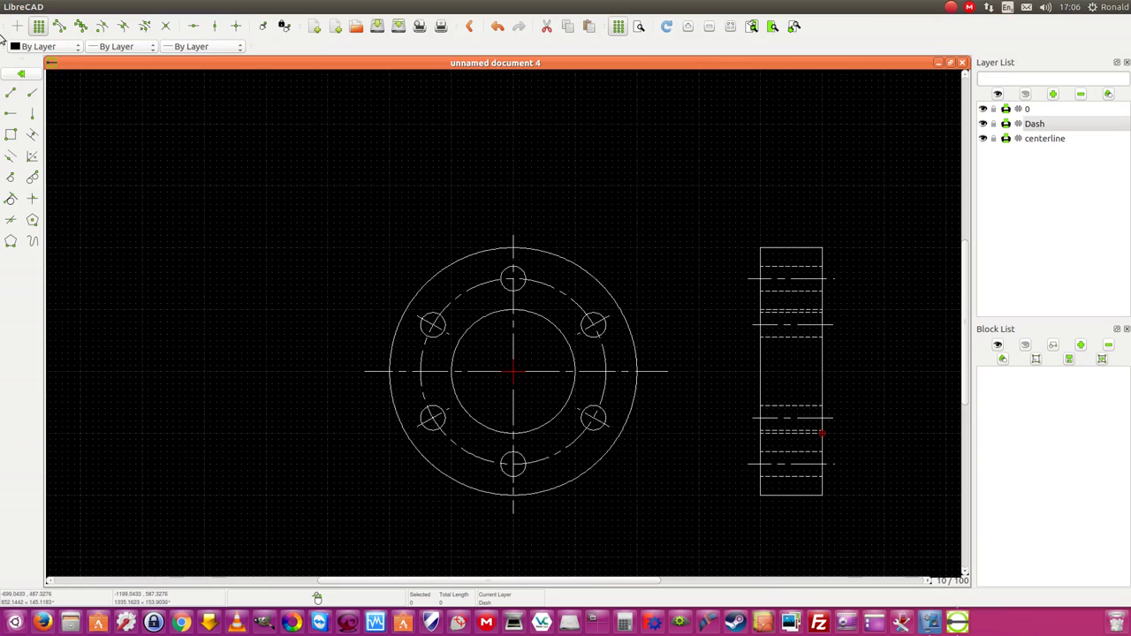
pyautogui.click(24, 74)
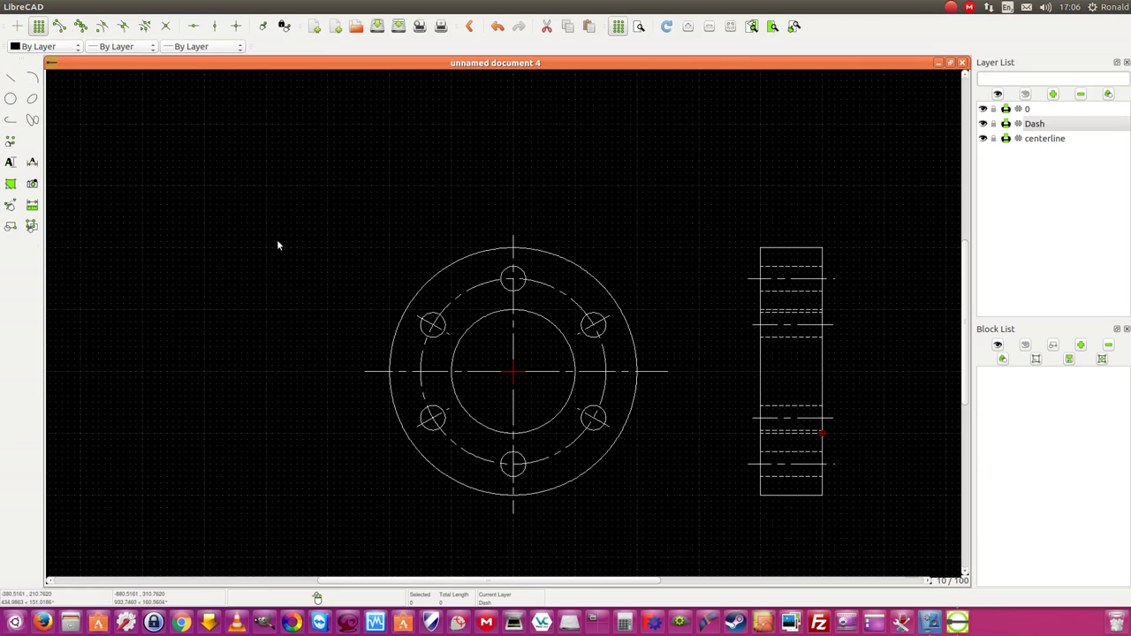
pyautogui.click(32, 162)
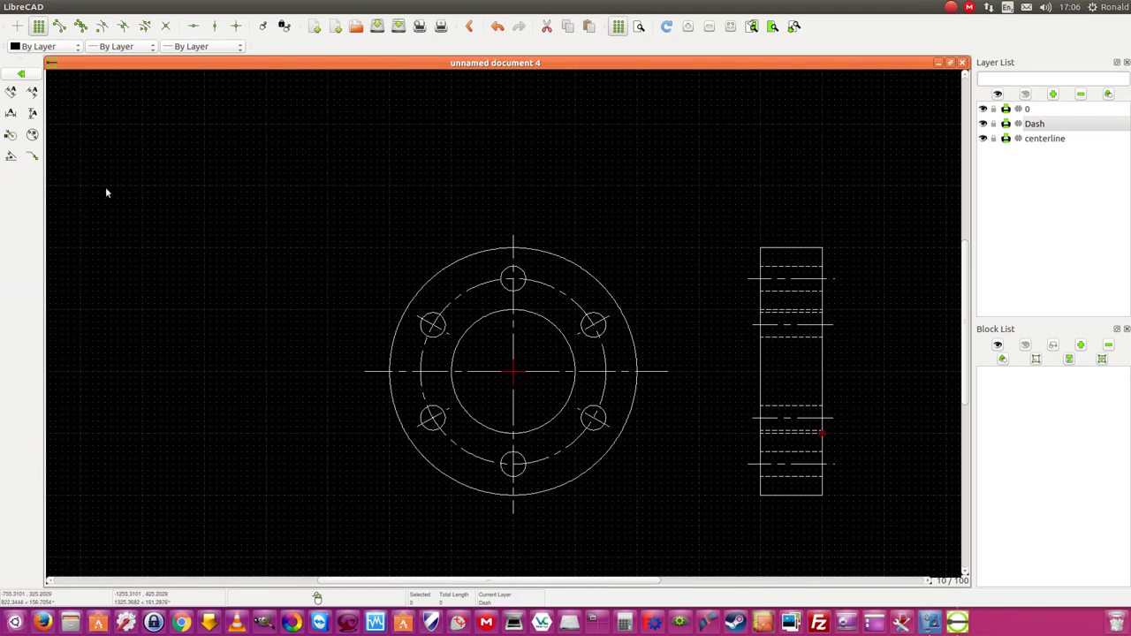
pyautogui.click(30, 112)
pyautogui.click(390, 372)
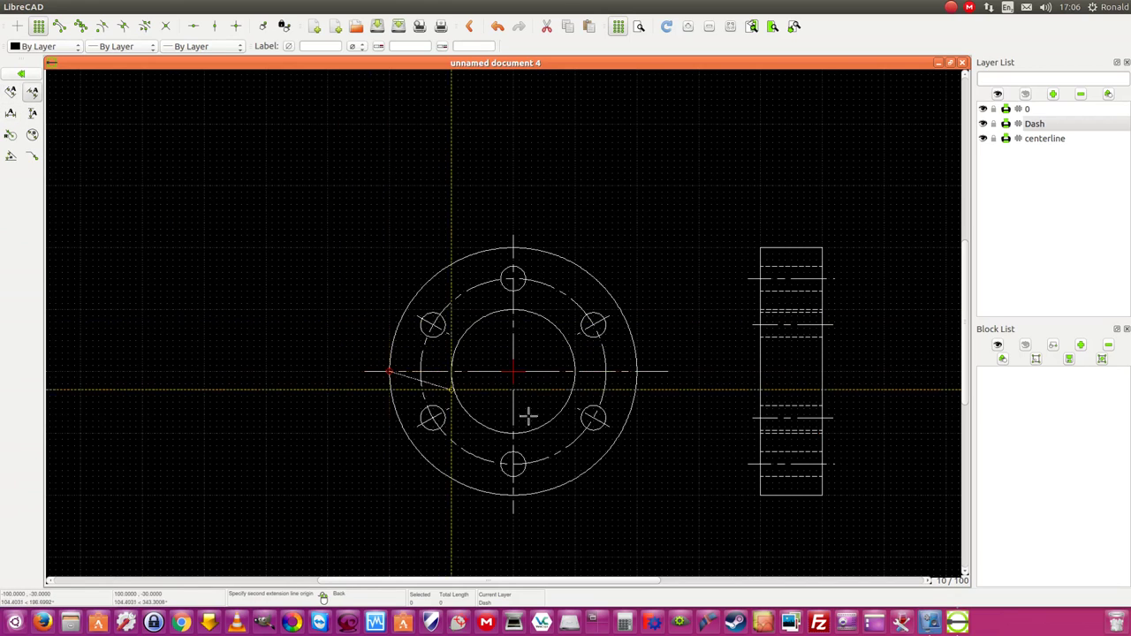
pyautogui.rightClick(637, 372)
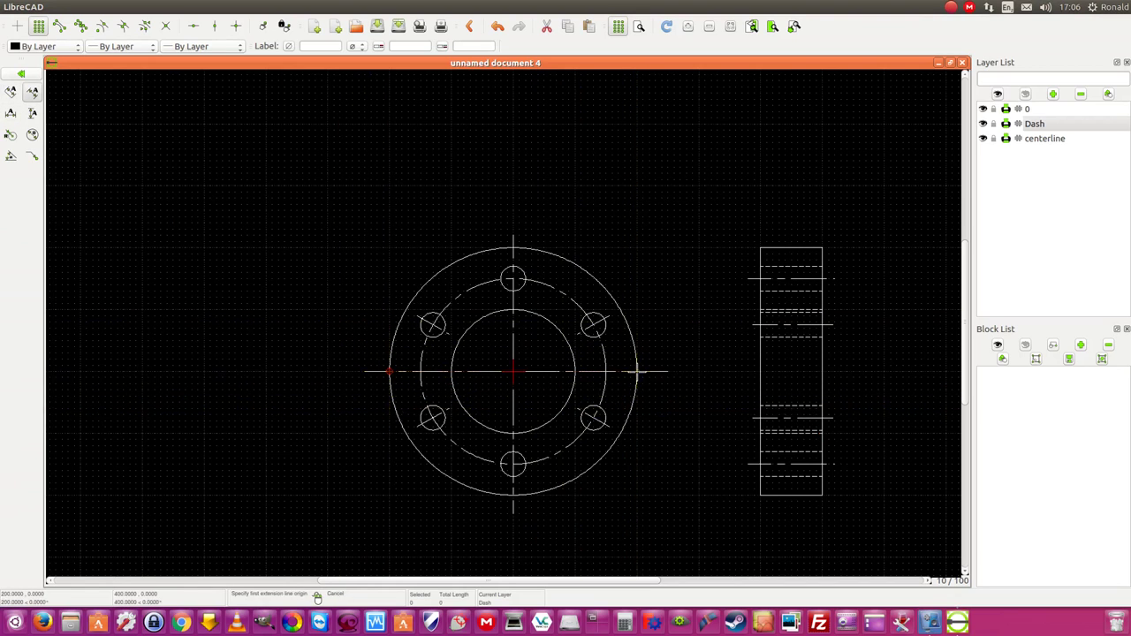
pyautogui.rightClick(952, 213)
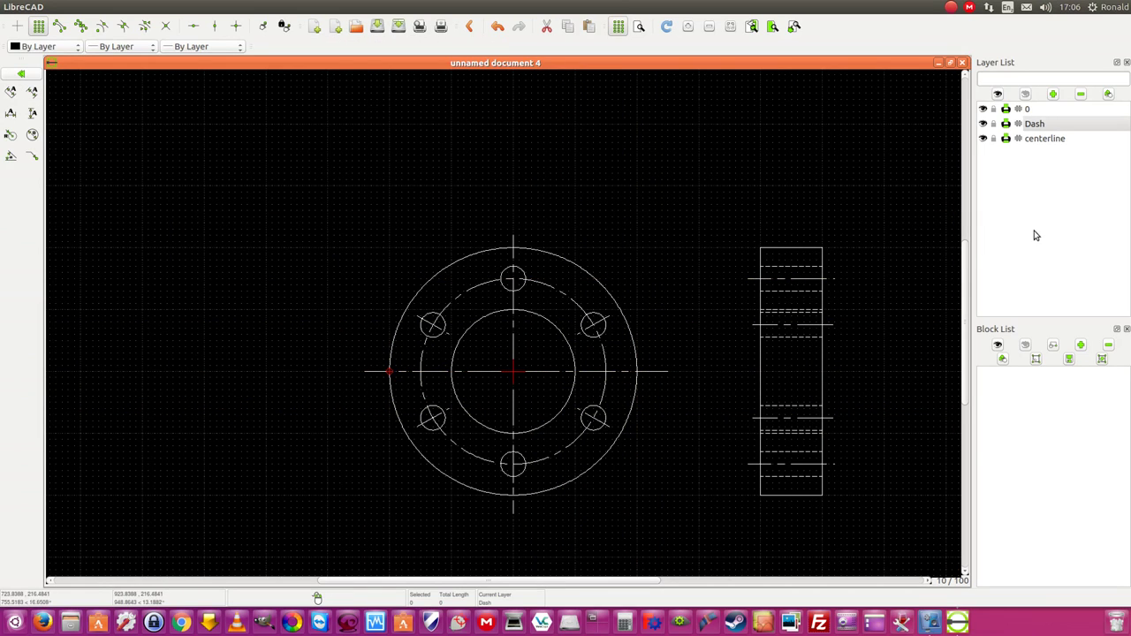
# Create a new layer named Meas for the dimensions
pyautogui.click(1047, 144)
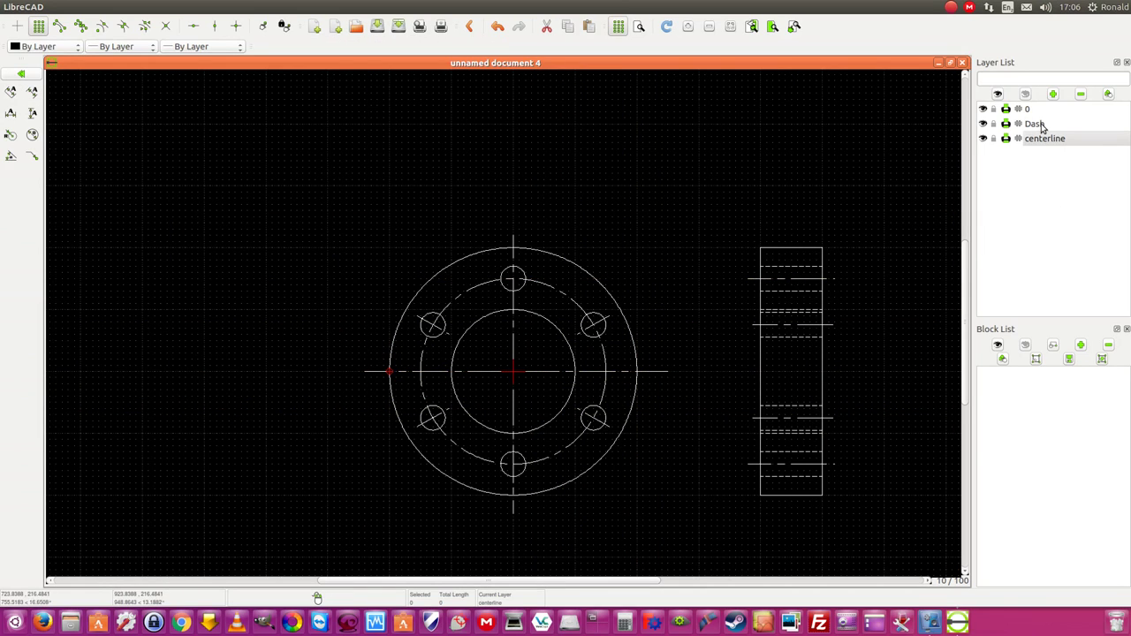
pyautogui.click(1052, 95)
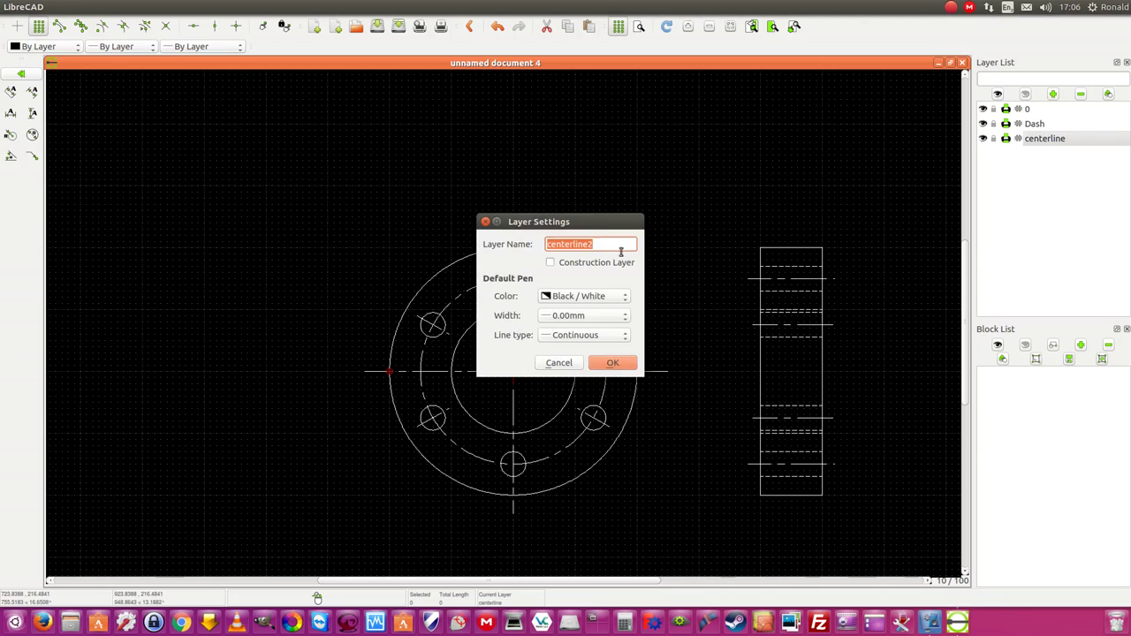
pyautogui.press('BackSpace')
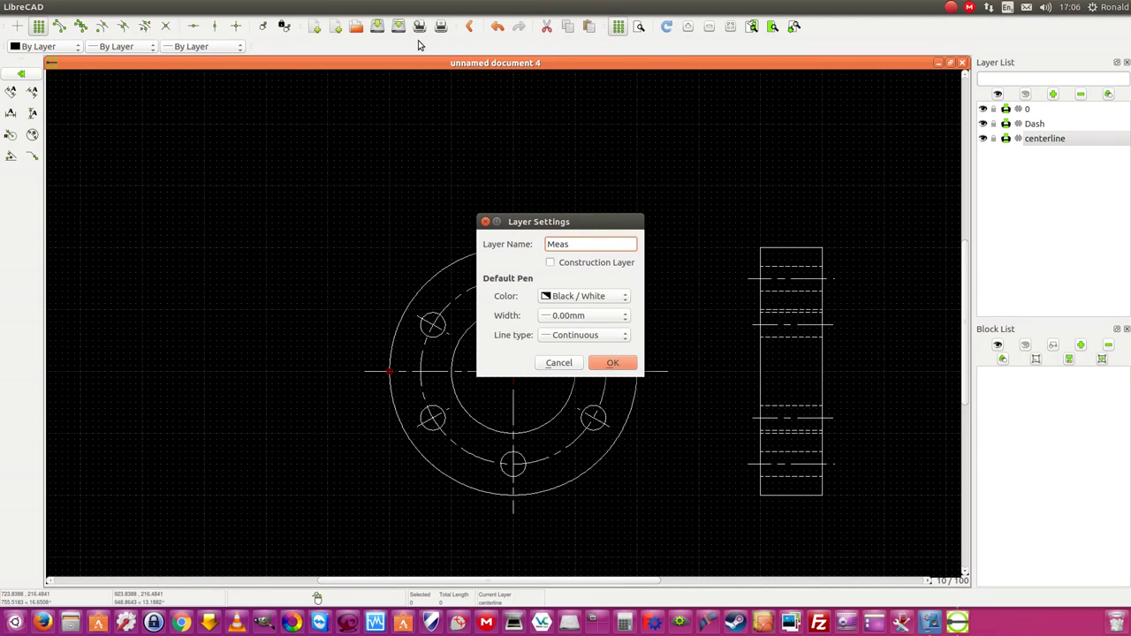
pyautogui.click(618, 324)
pyautogui.click(596, 303)
pyautogui.click(612, 364)
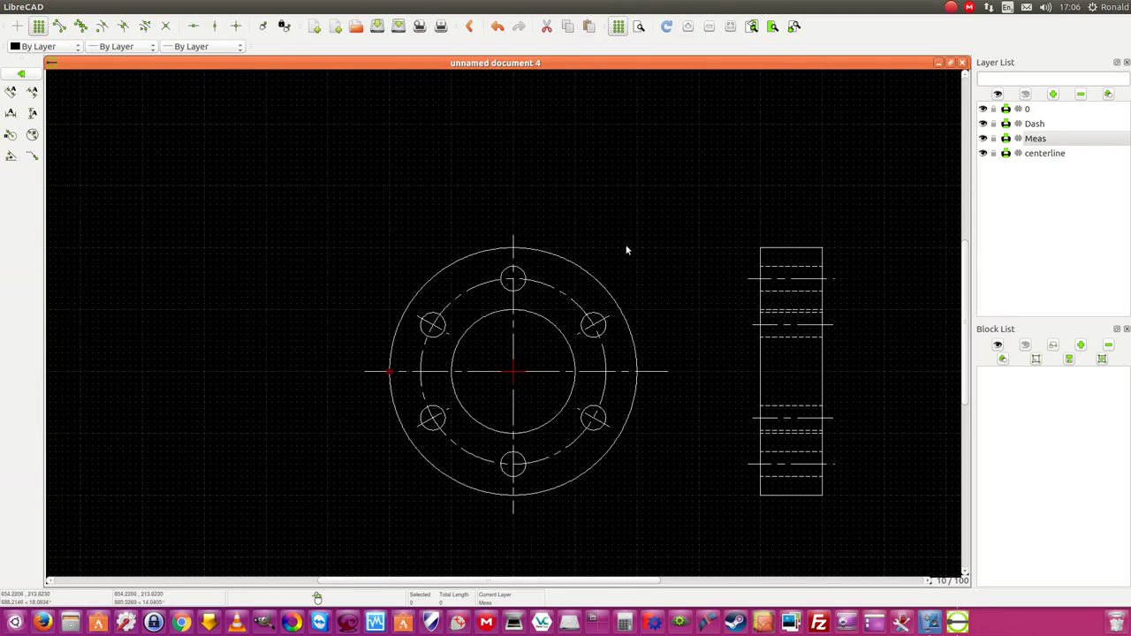
# Add a linear dimension across the flange's outer circle from (-200, 0) to (200, 0), with the dimension line above the front view
pyautogui.click(32, 91)
pyautogui.click(389, 370)
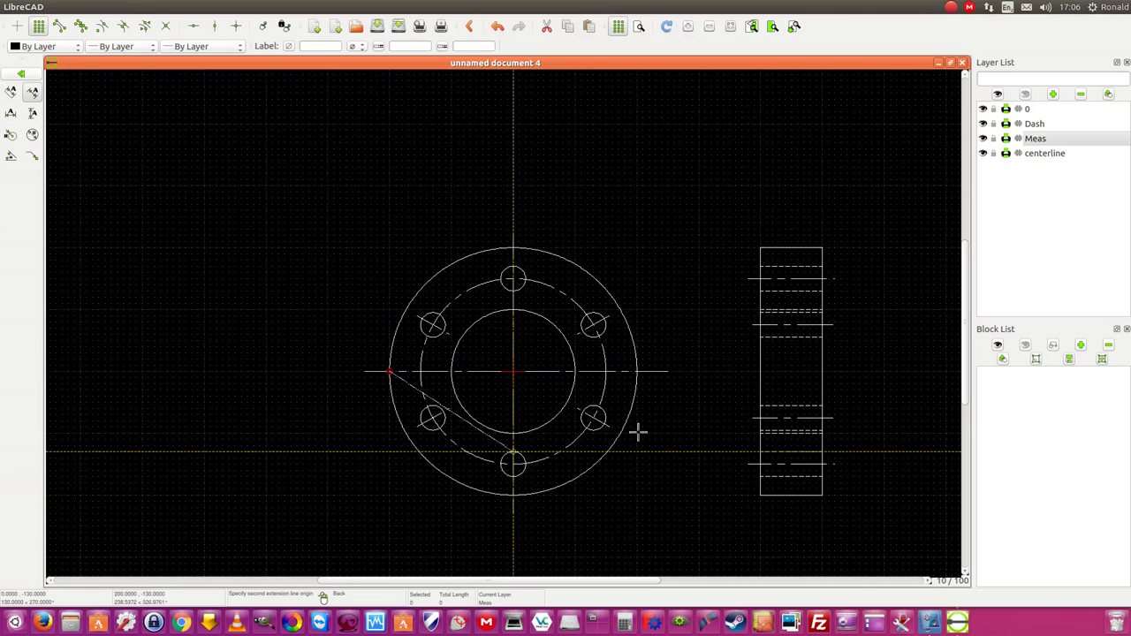
pyautogui.click(638, 372)
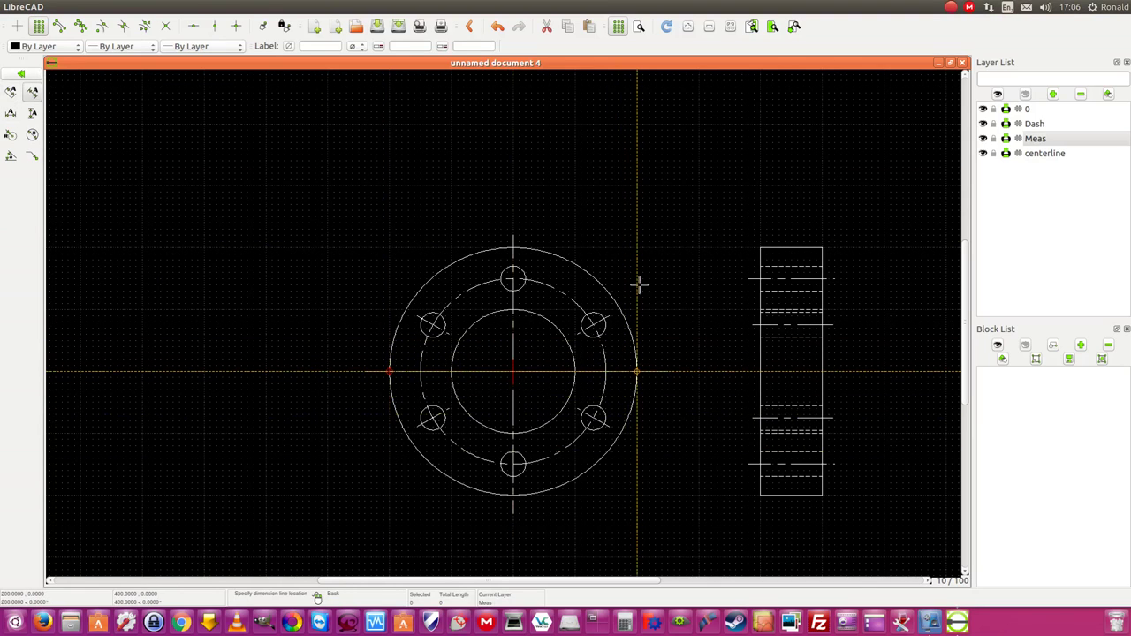
pyautogui.click(616, 185)
pyautogui.rightClick(639, 207)
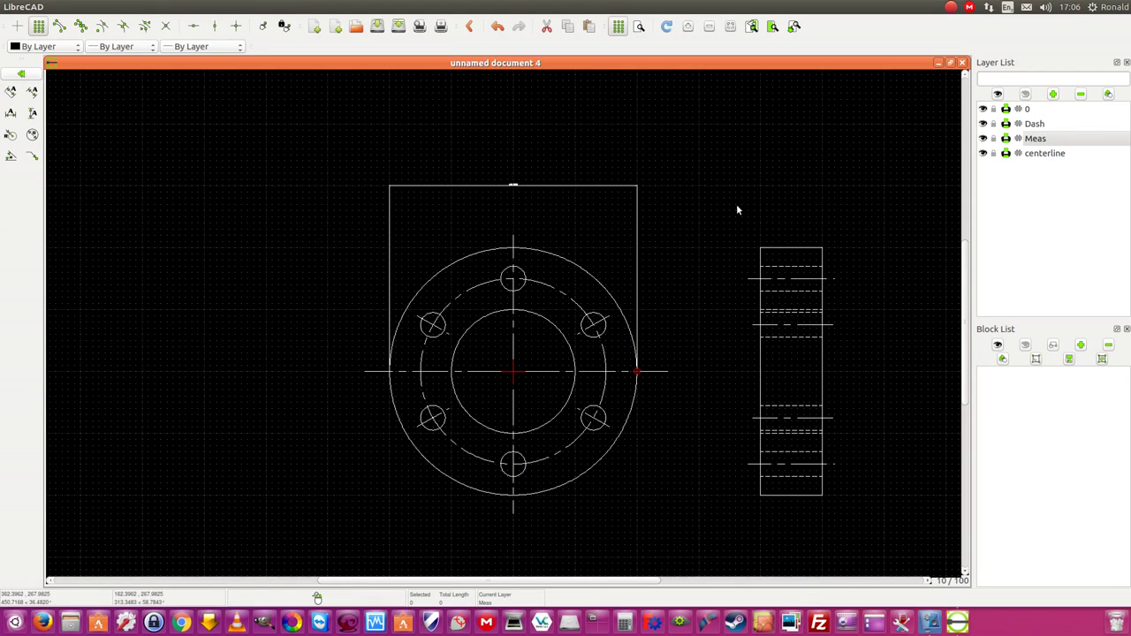
# Set the length precision to 0.00 in the current drawing's unit preferences
pyautogui.scroll(5, 569, 258)
pyautogui.scroll(-3, 920, 327)
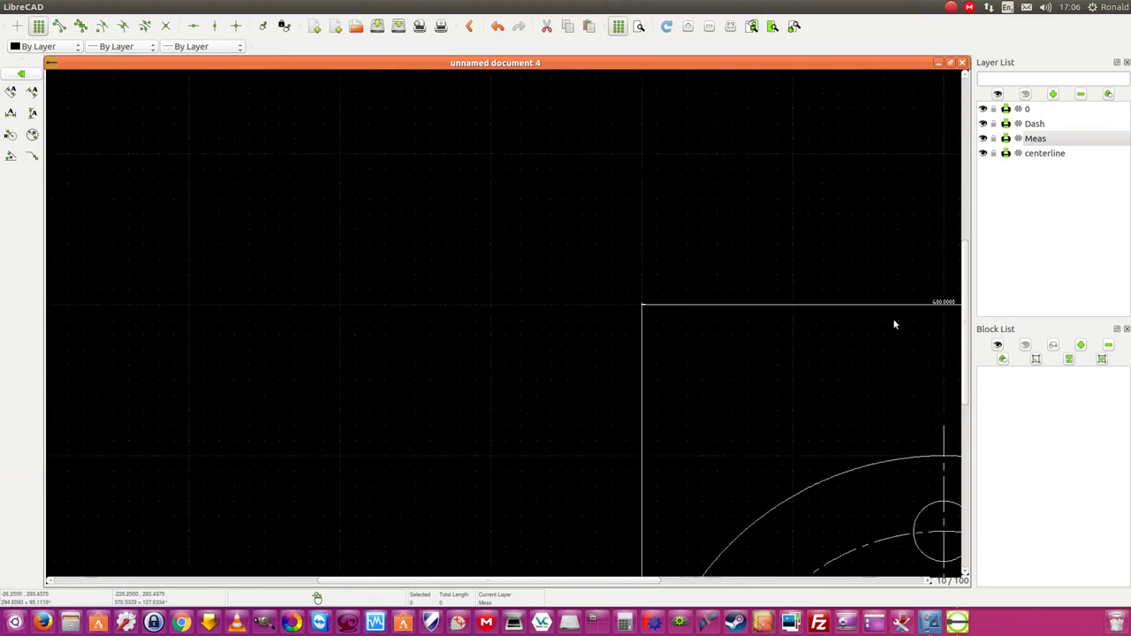
pyautogui.scroll(-2, 911, 339)
pyautogui.scroll(1, 931, 336)
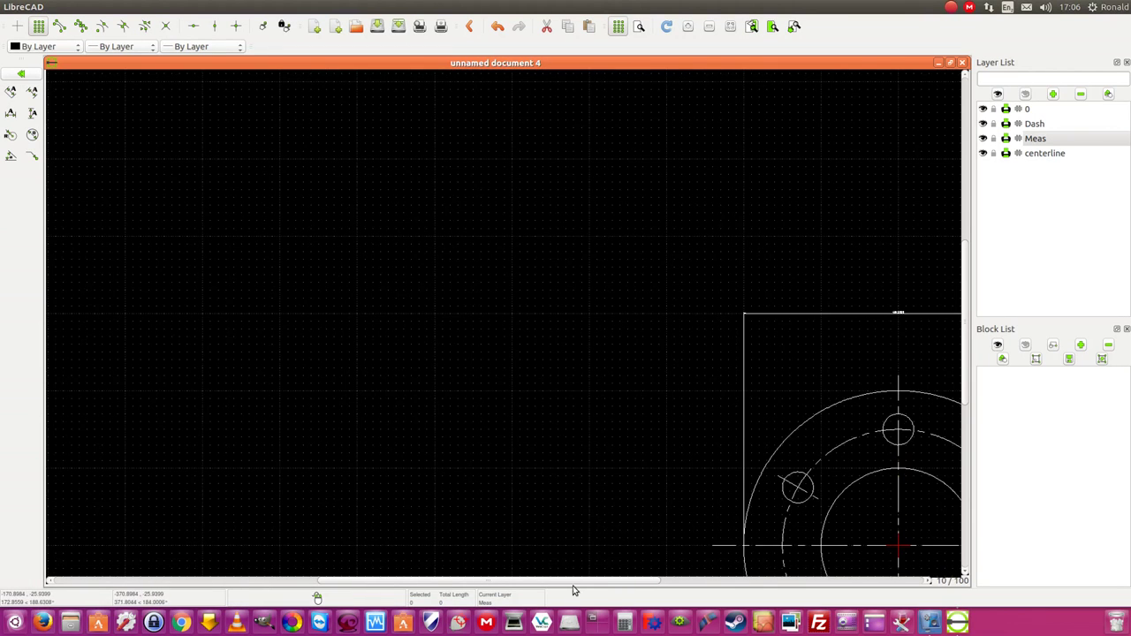
pyautogui.moveTo(573, 586); pyautogui.dragTo(660, 581)
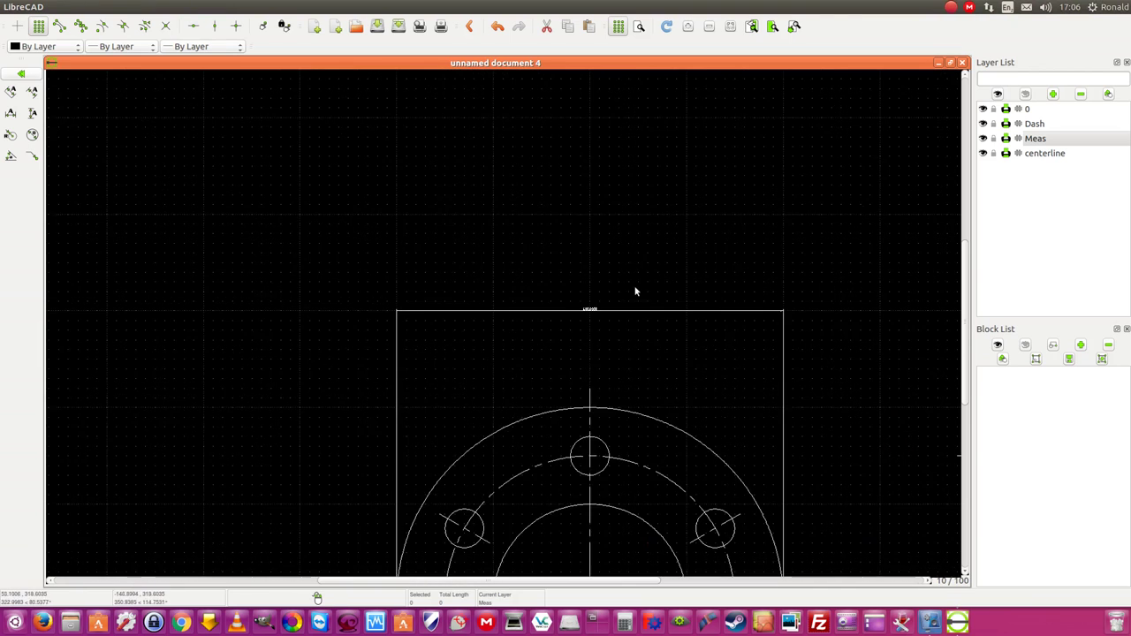
pyautogui.scroll(4, 606, 300)
pyautogui.scroll(-2, 578, 340)
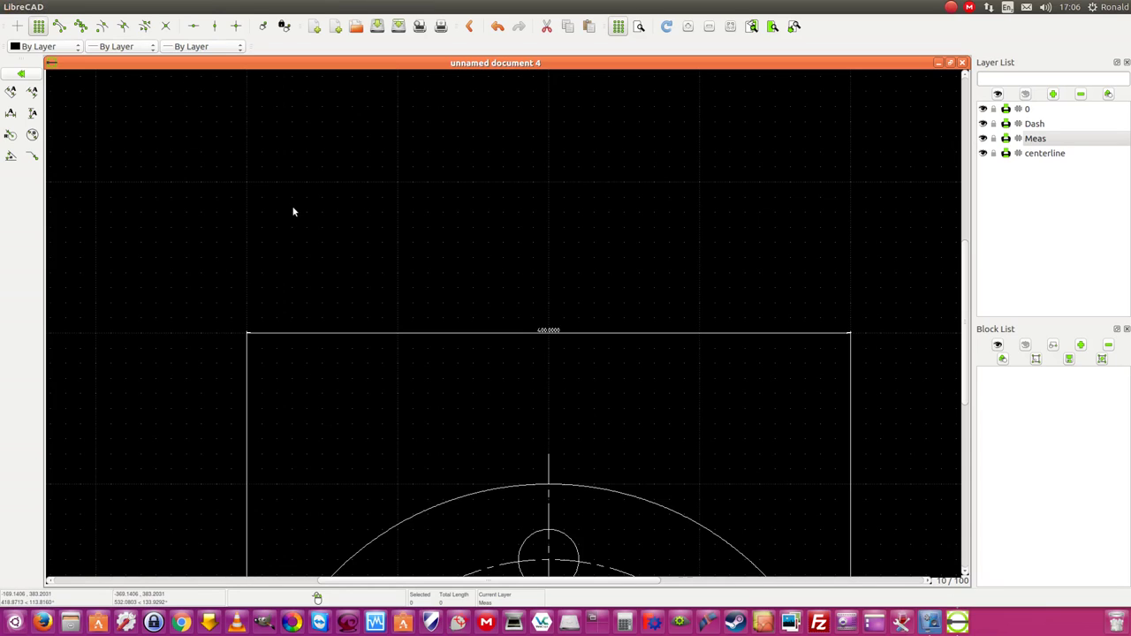
pyautogui.click(72, 7)
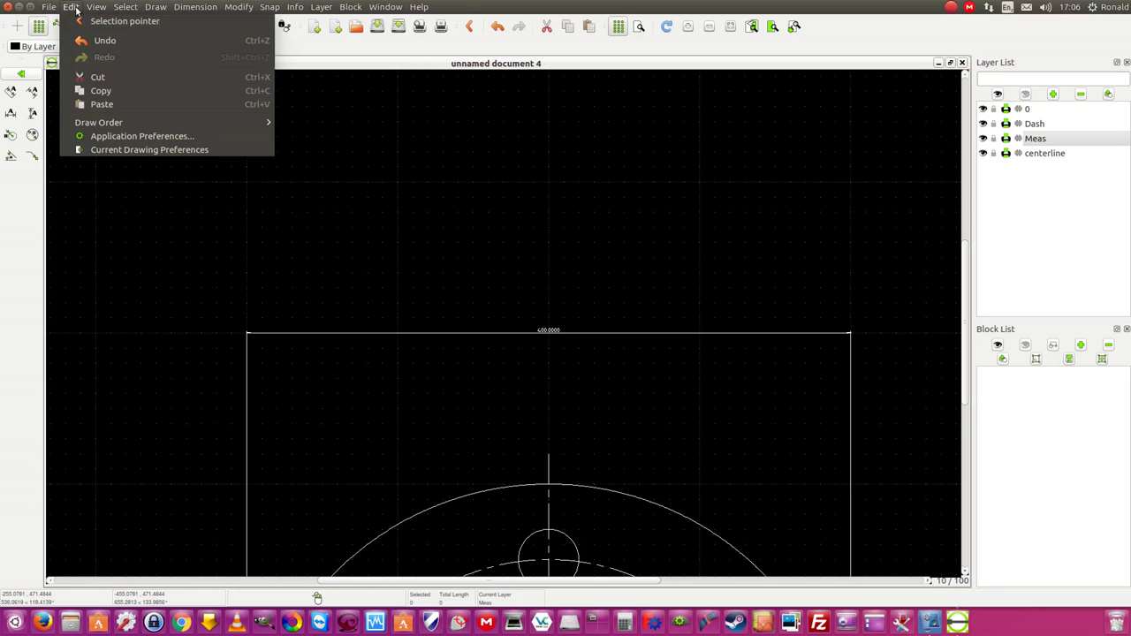
pyautogui.click(143, 151)
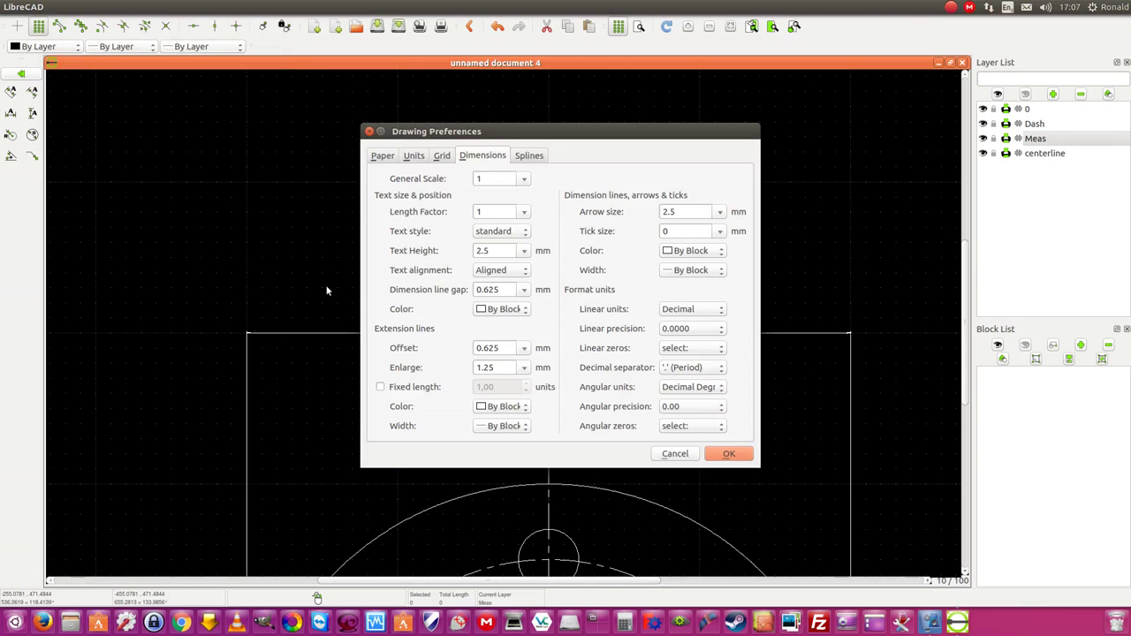
pyautogui.click(382, 158)
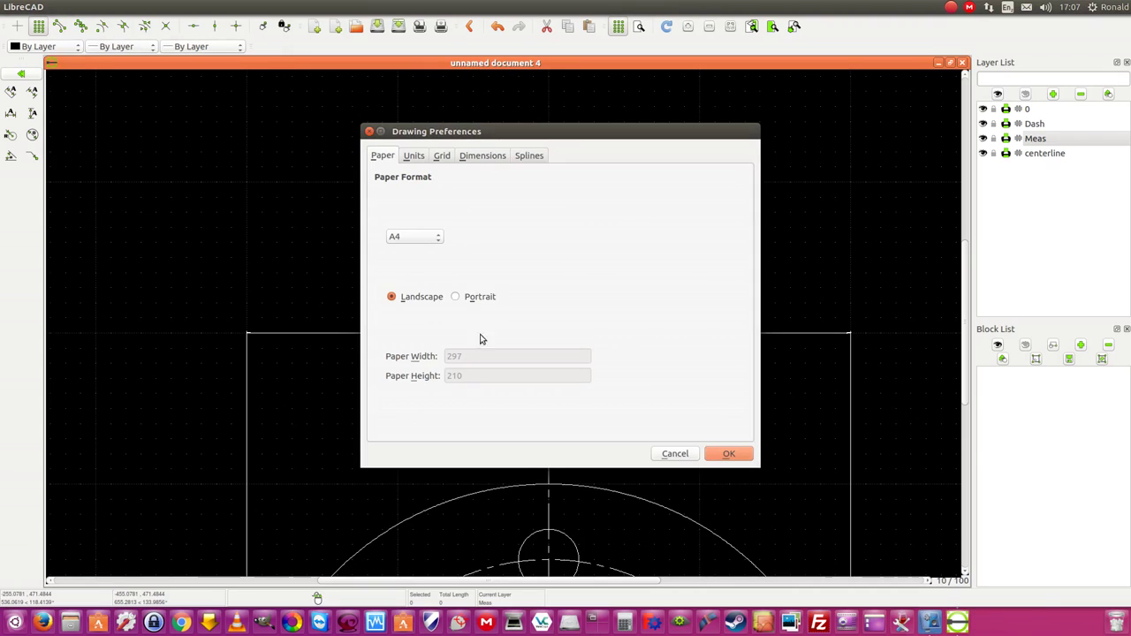
pyautogui.click(415, 157)
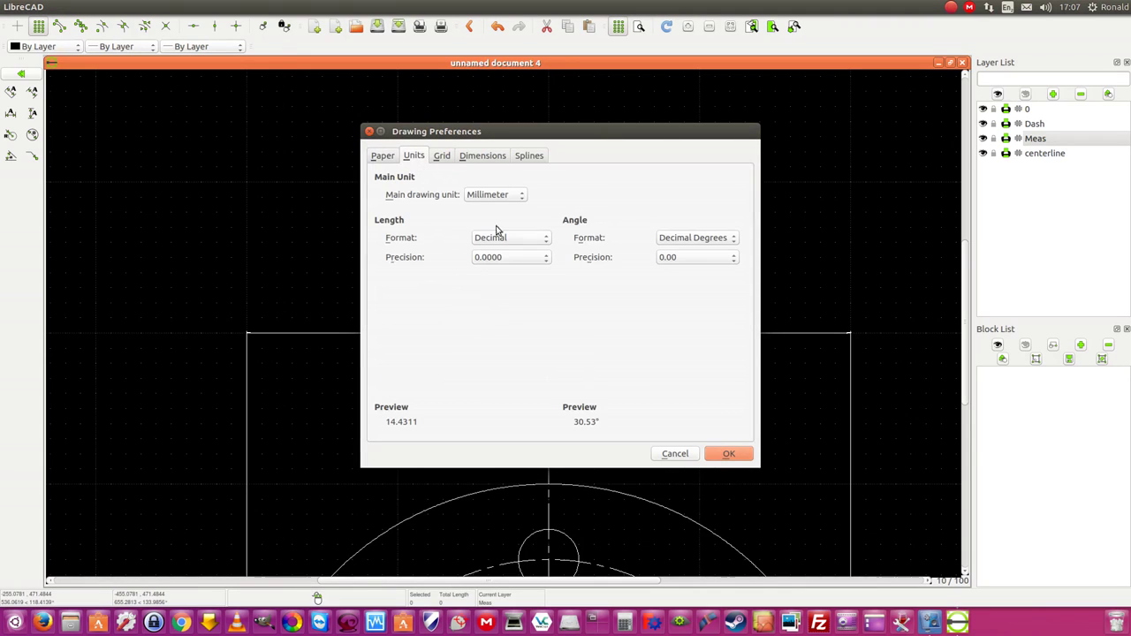
pyautogui.click(544, 257)
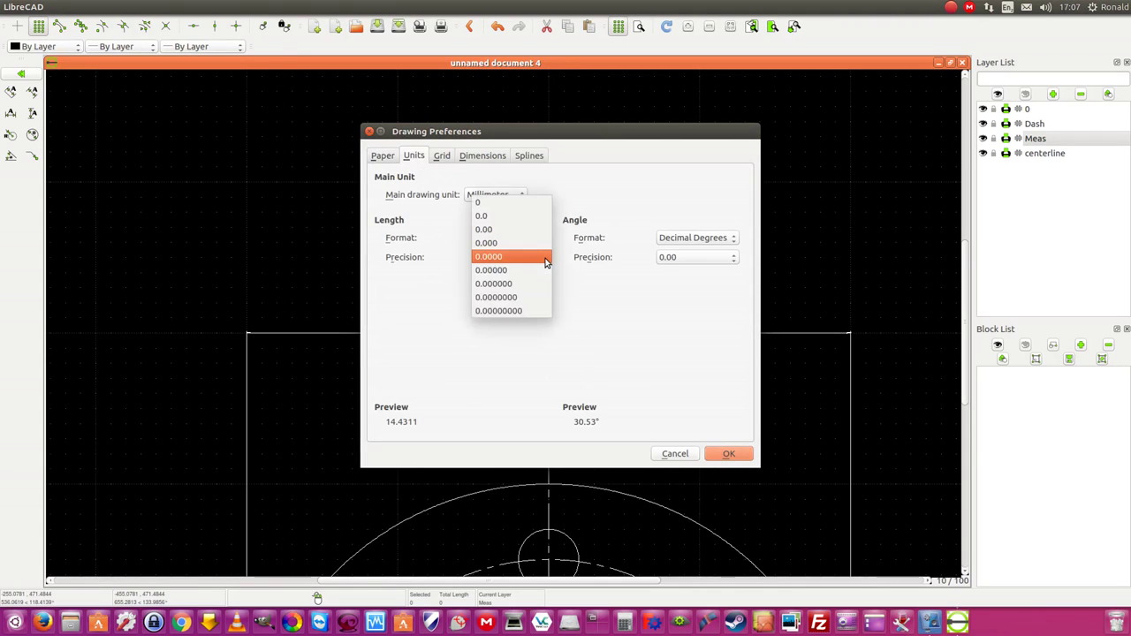
pyautogui.click(525, 229)
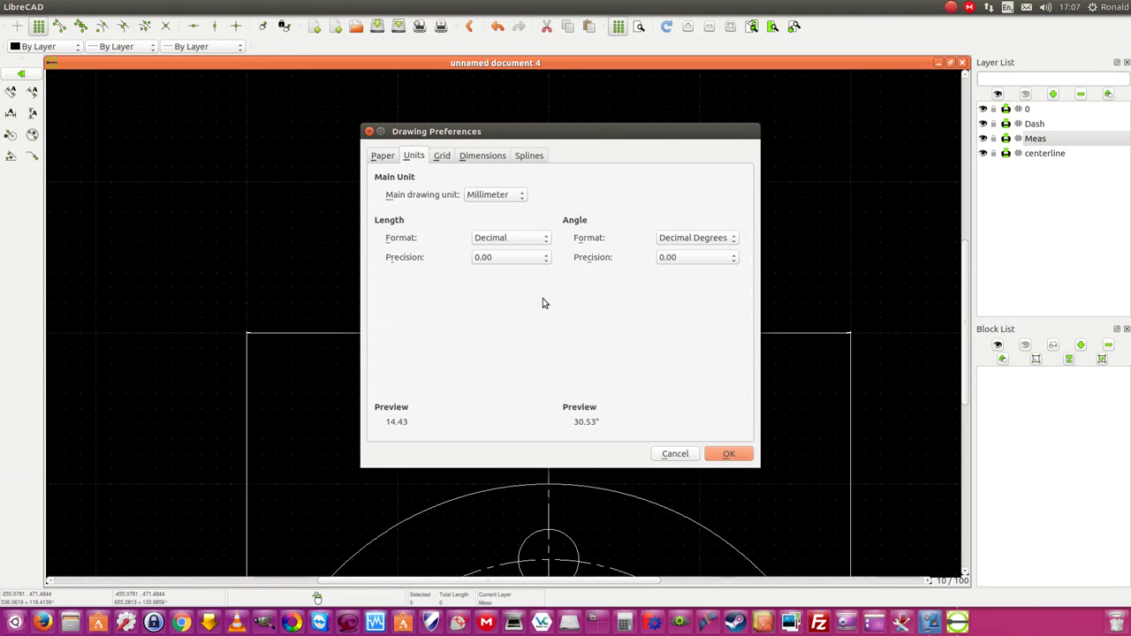
# Set the dimension text height to 12 mm, the arrow size to 10 mm and the extension line offset to 2 mm
pyautogui.click(442, 157)
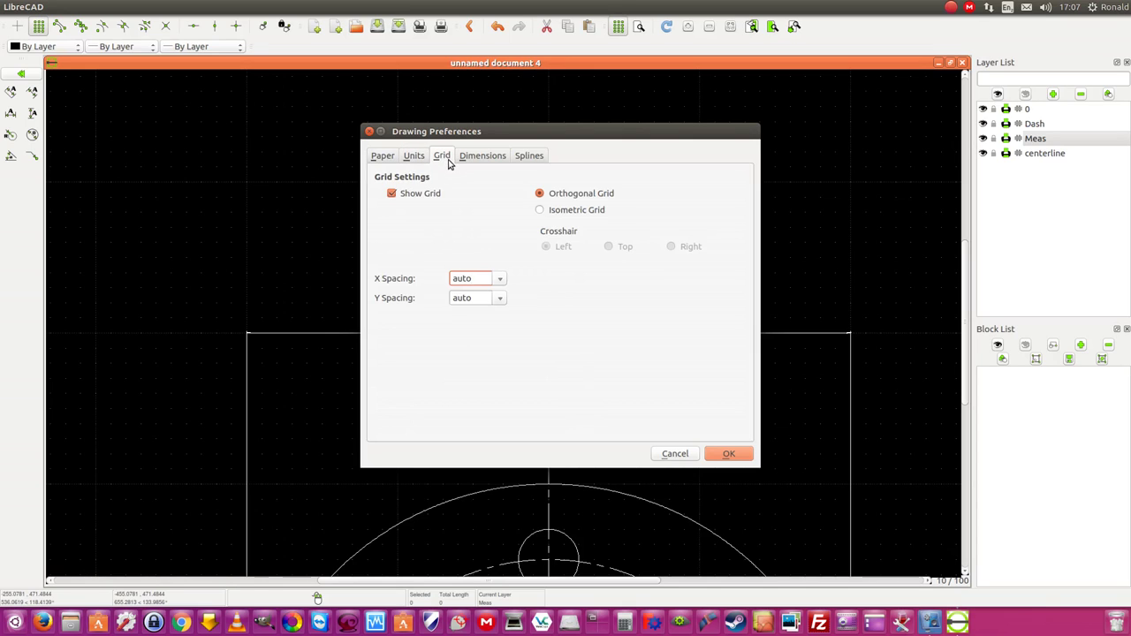
pyautogui.click(477, 158)
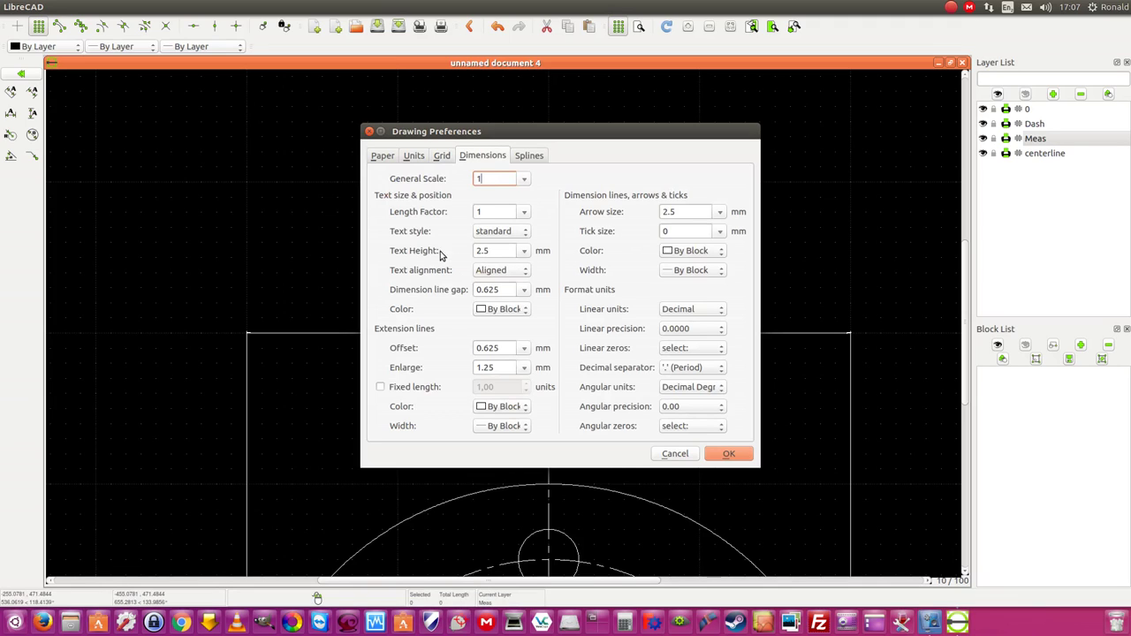
pyautogui.doubleClick(494, 251)
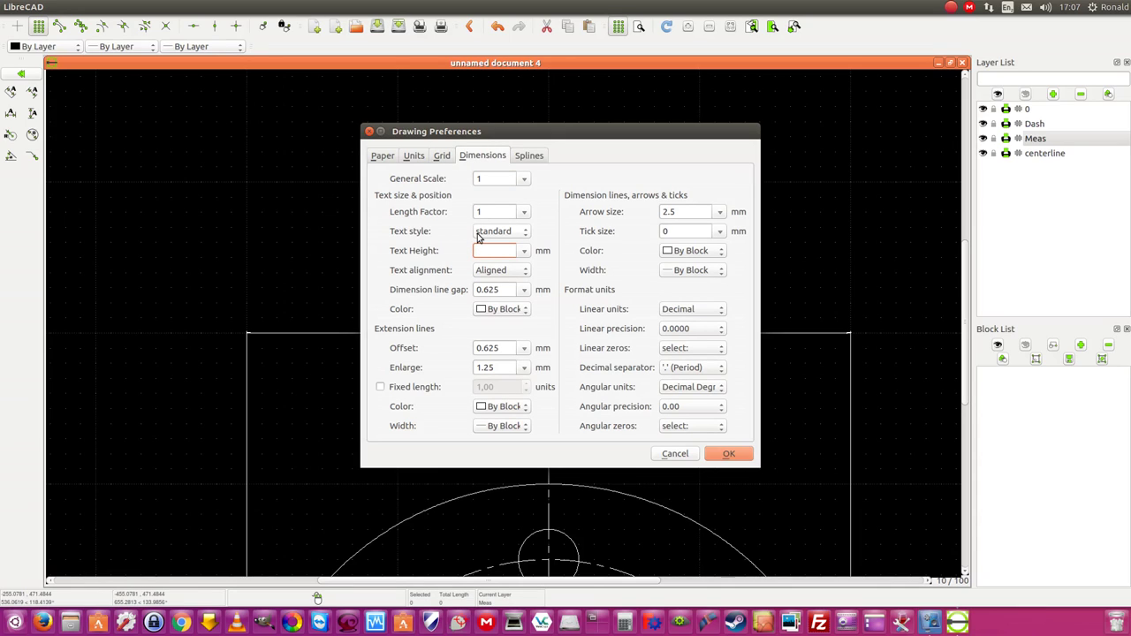
pyautogui.doubleClick(689, 212)
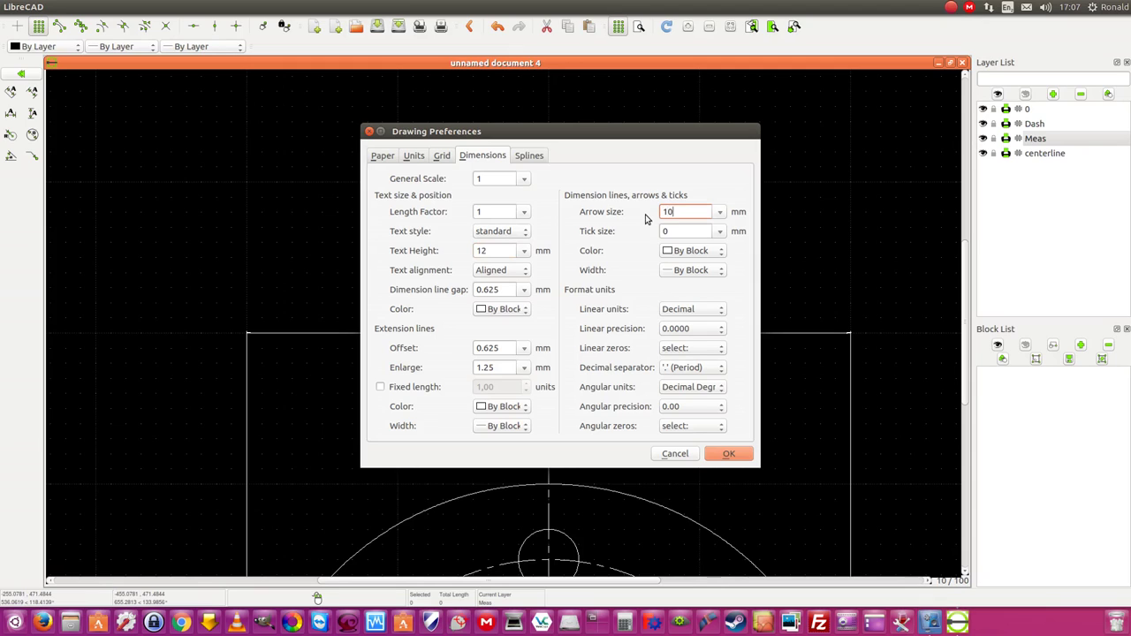
pyautogui.click(523, 348)
pyautogui.click(517, 363)
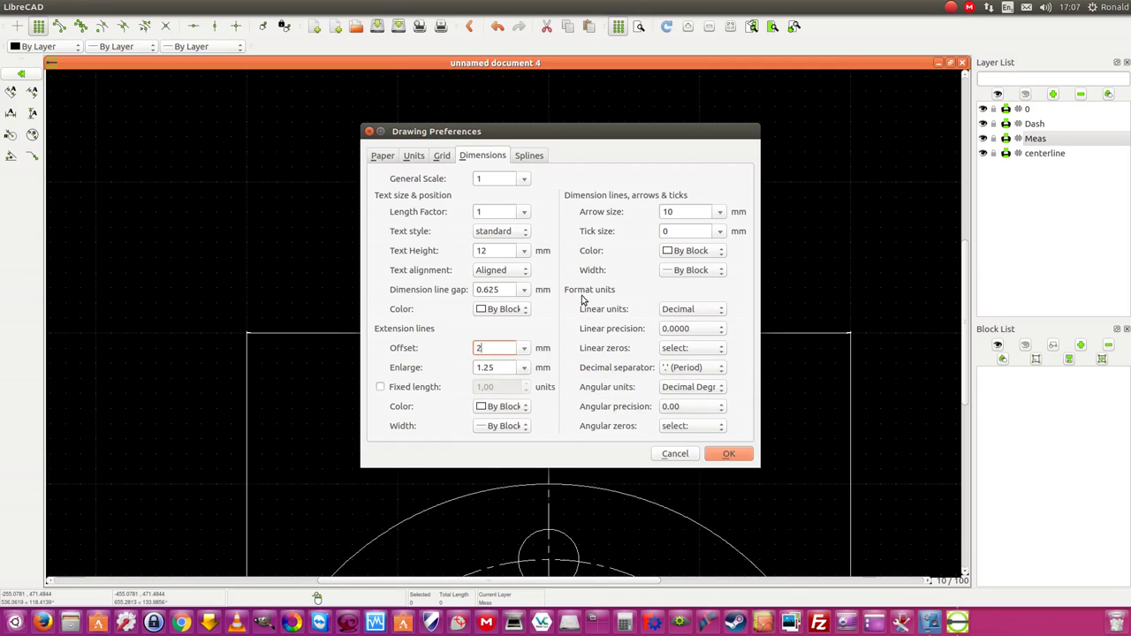
# Set the linear precision of dimensions to 0.00 and apply the drawing preferences
pyautogui.click(721, 330)
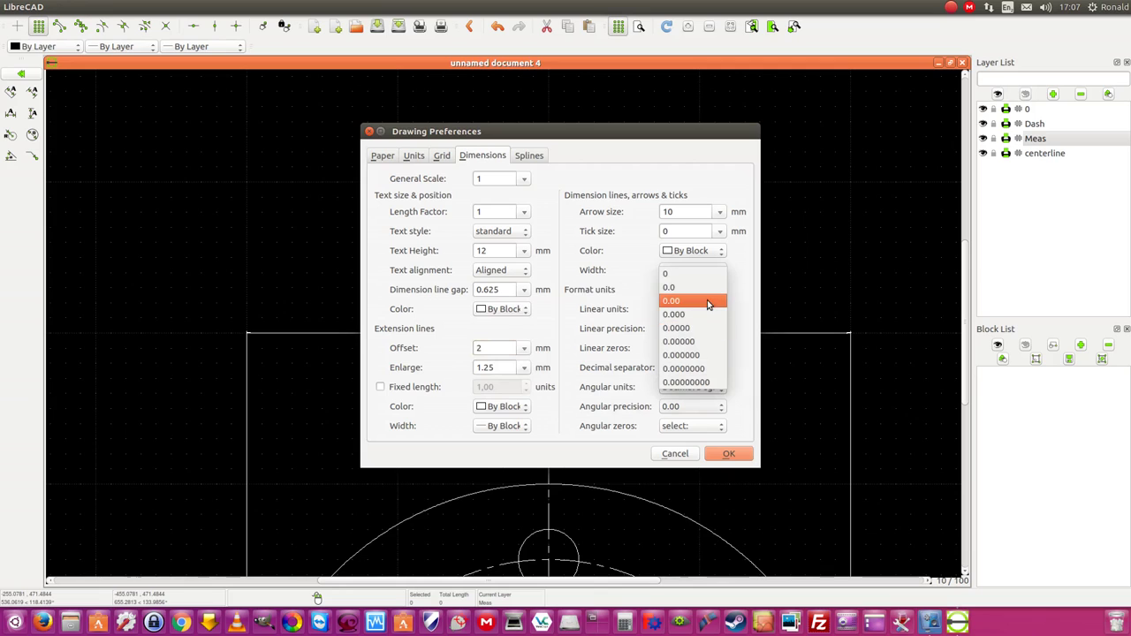
pyautogui.click(707, 302)
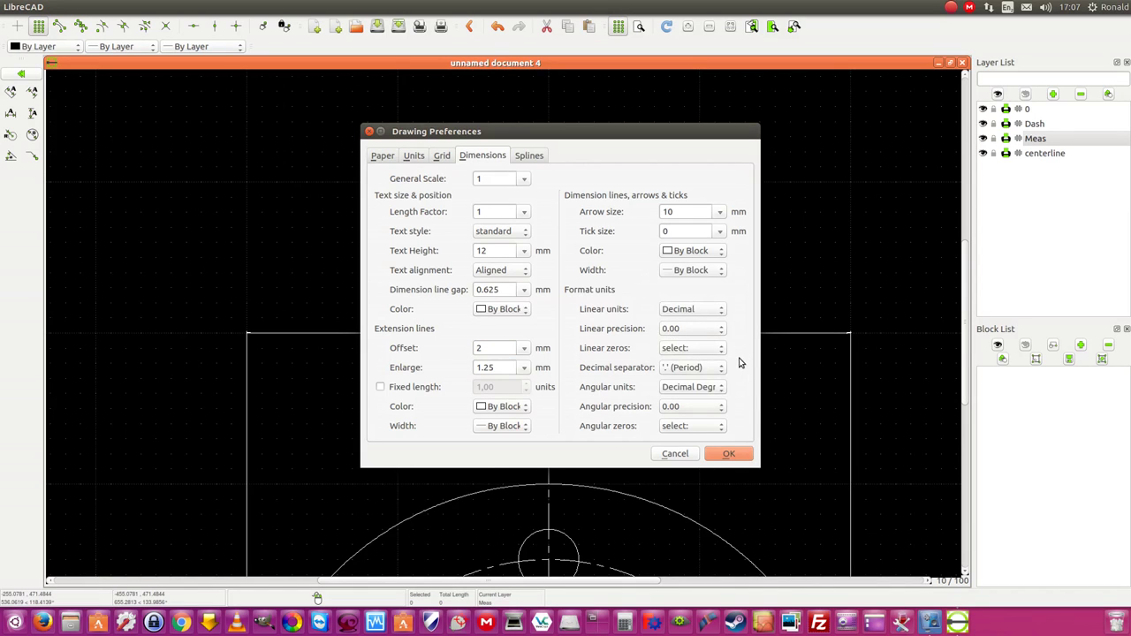
pyautogui.click(730, 455)
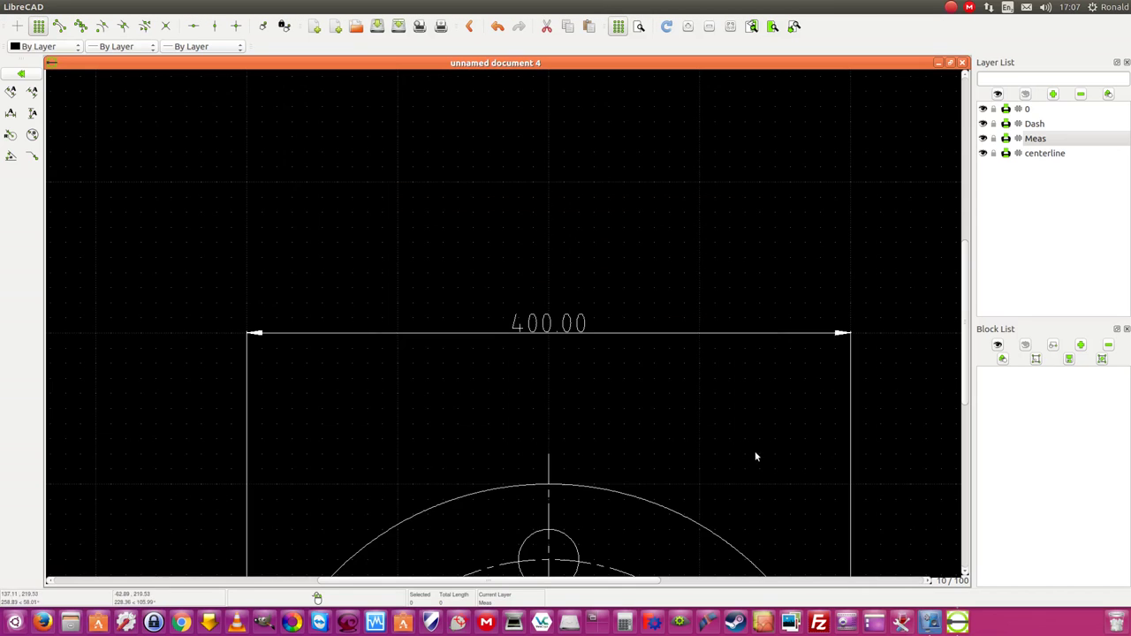
# Set the dimension line gap to 2 mm in the current drawing preferences and apply it
pyautogui.scroll(-3, 756, 456)
pyautogui.scroll(4, 669, 442)
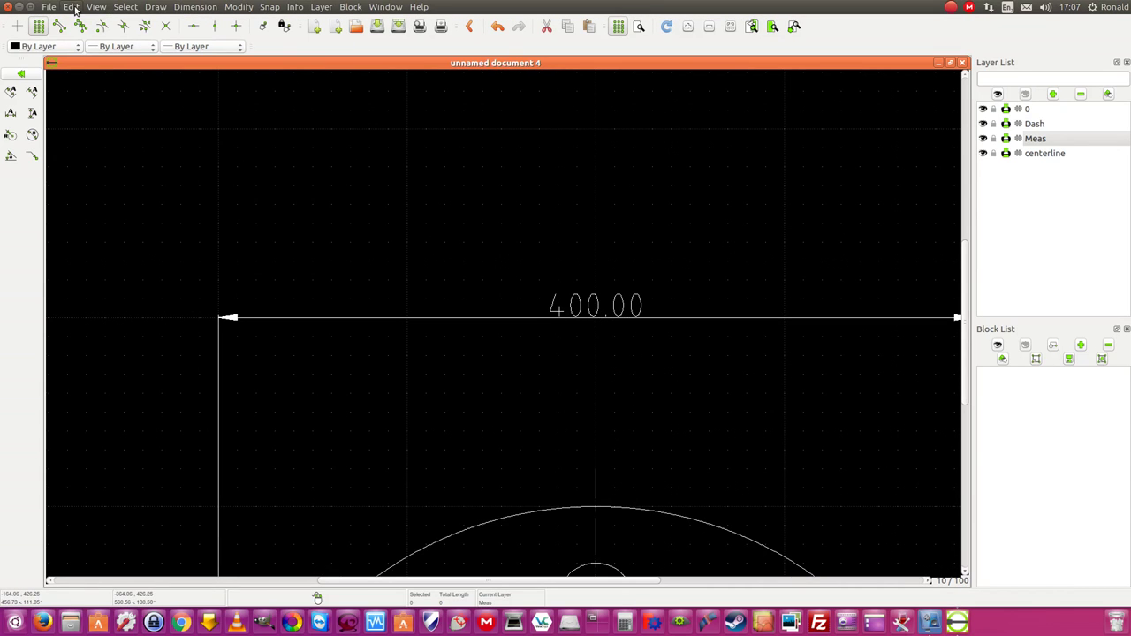
pyautogui.click(71, 7)
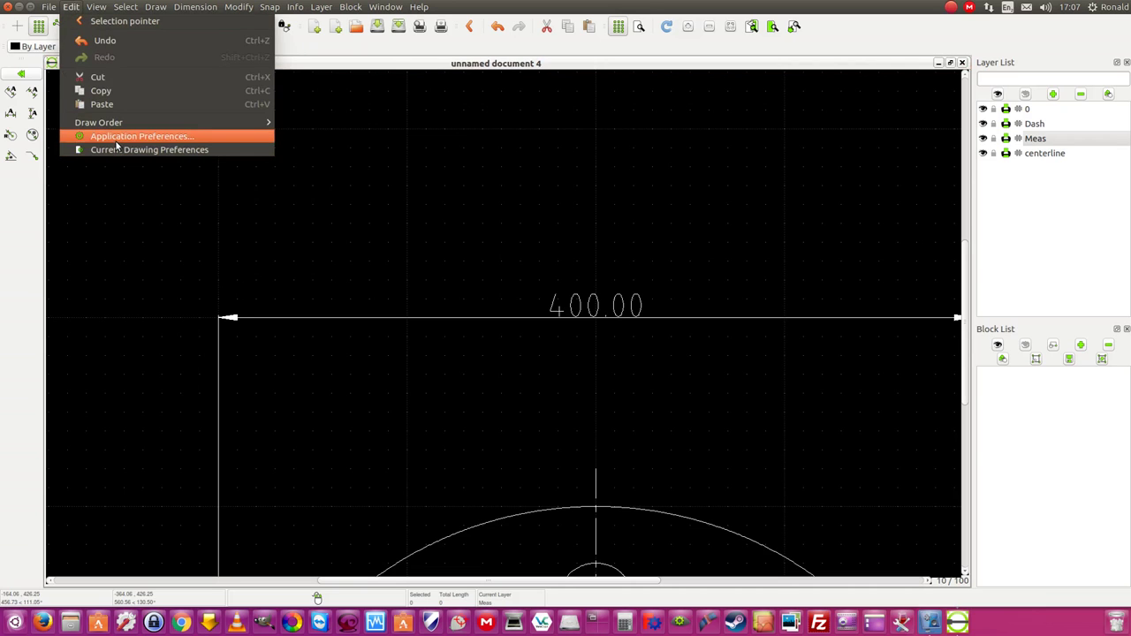
pyautogui.click(116, 149)
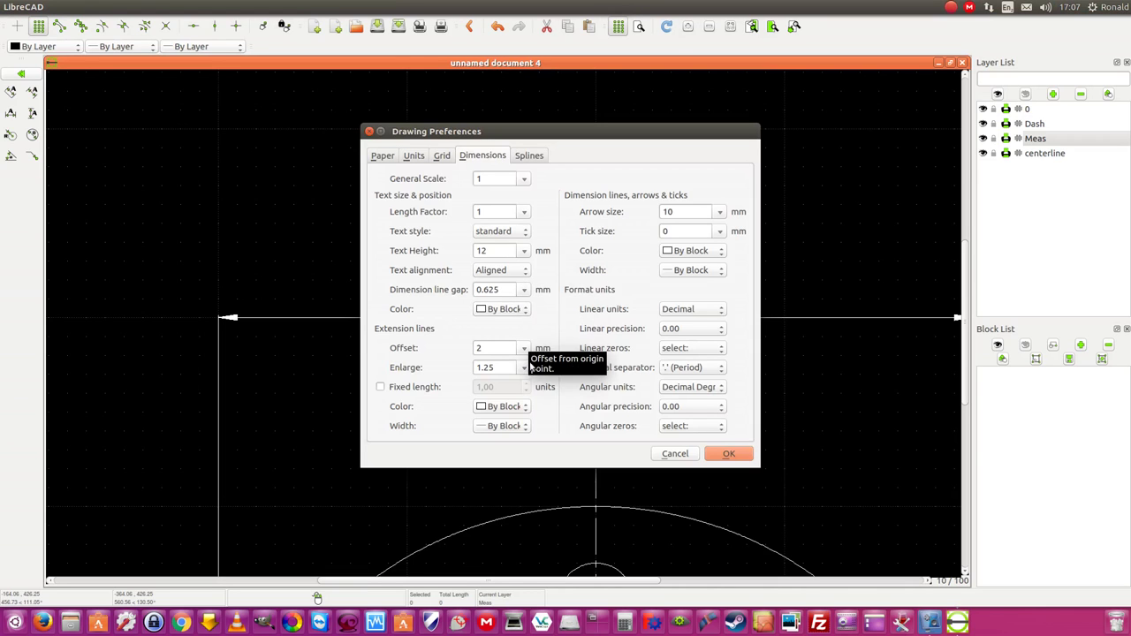
pyautogui.click(525, 289)
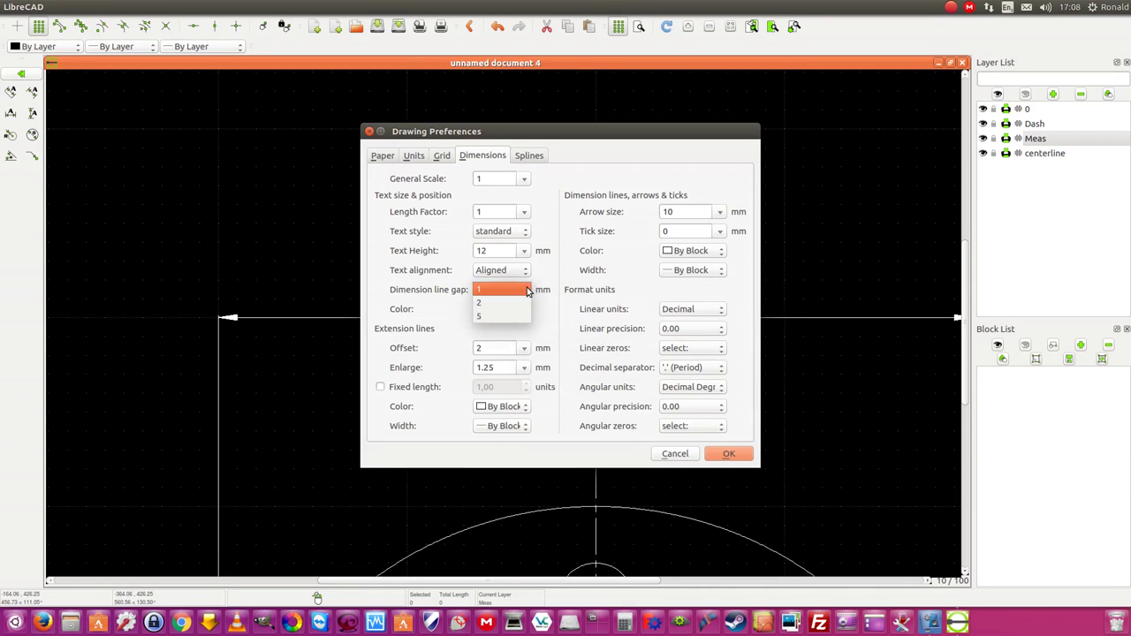
pyautogui.click(507, 316)
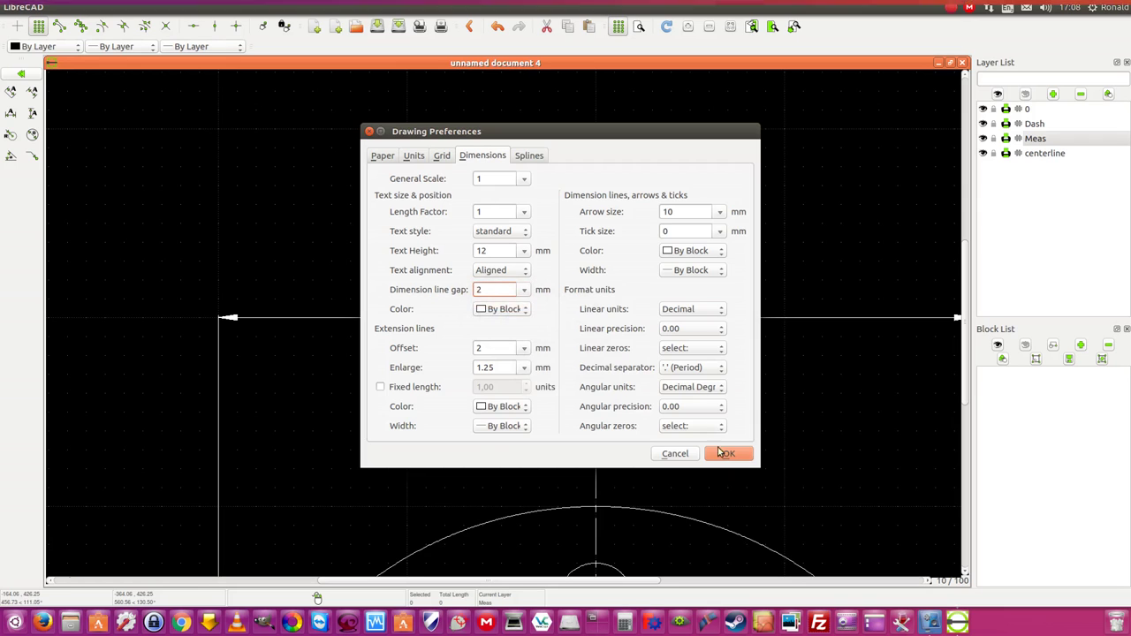
pyautogui.click(726, 454)
# Add a horizontal linear dimension across the flange's inner circle, with the dimension line between the flange and the outer-circle dimension
pyautogui.scroll(-6, 762, 399)
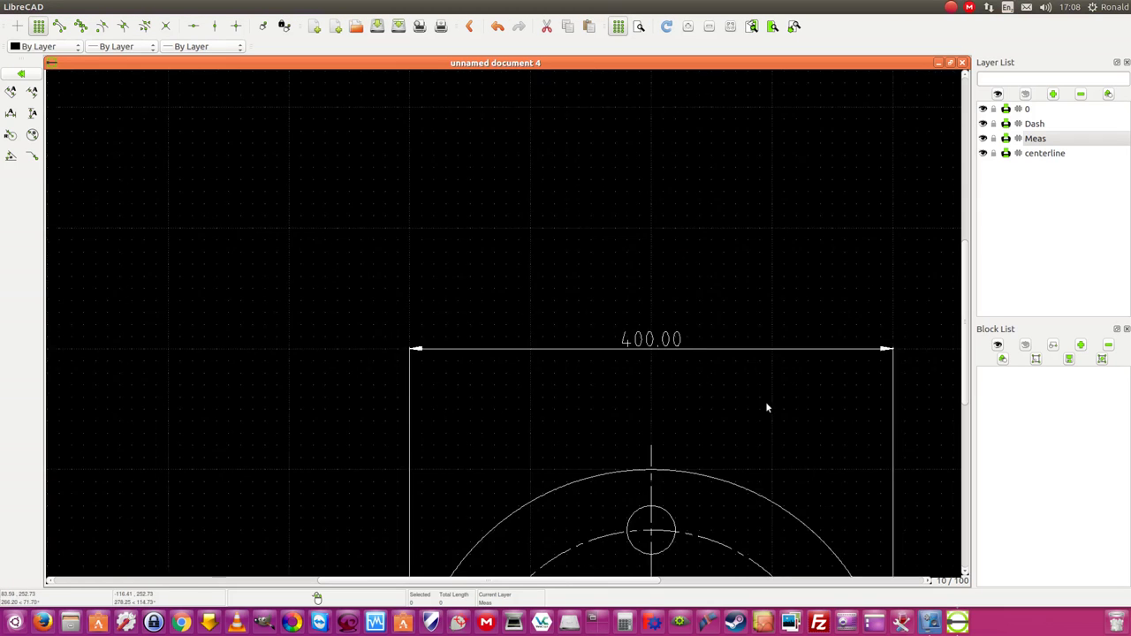
pyautogui.scroll(3, 808, 470)
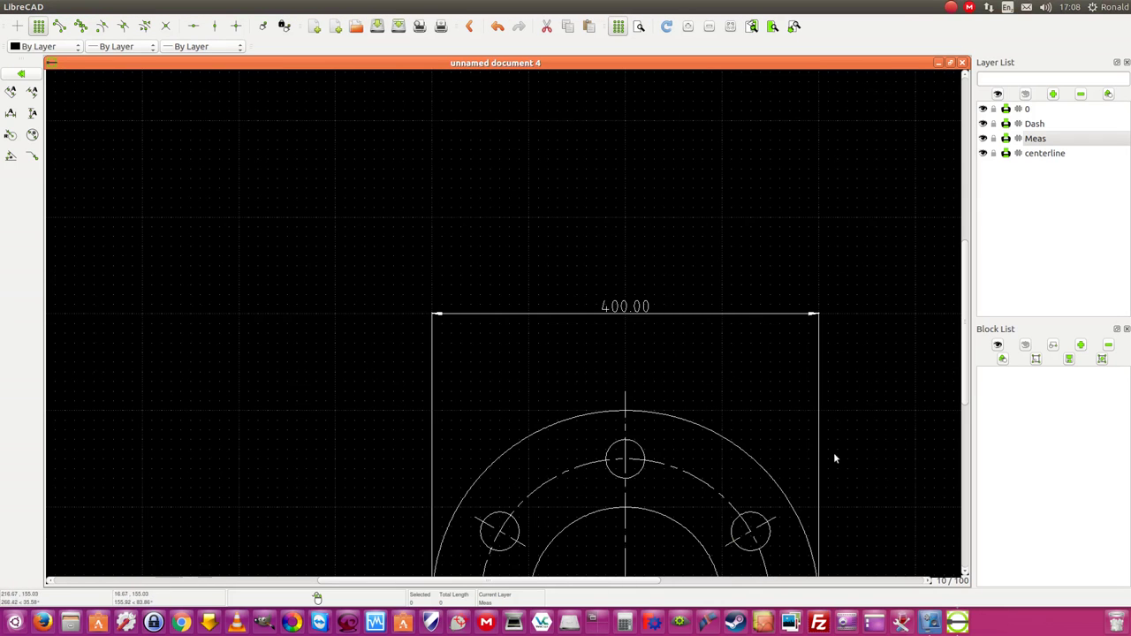
pyautogui.scroll(-3, 828, 463)
pyautogui.scroll(-4, 849, 501)
pyautogui.scroll(6, 862, 530)
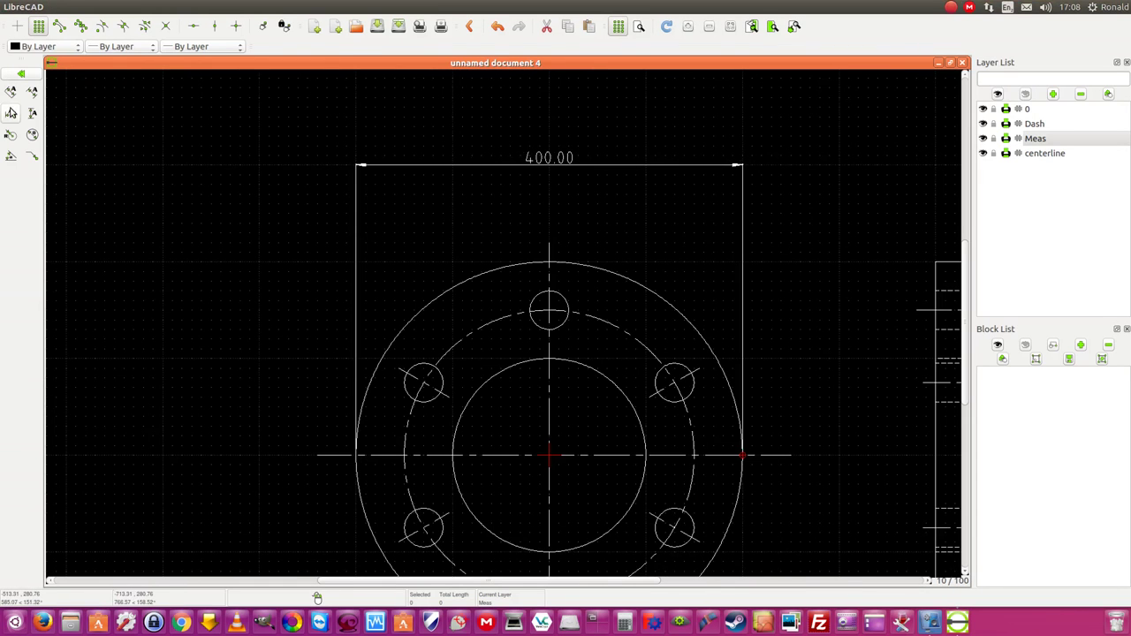
pyautogui.click(32, 92)
pyautogui.click(453, 457)
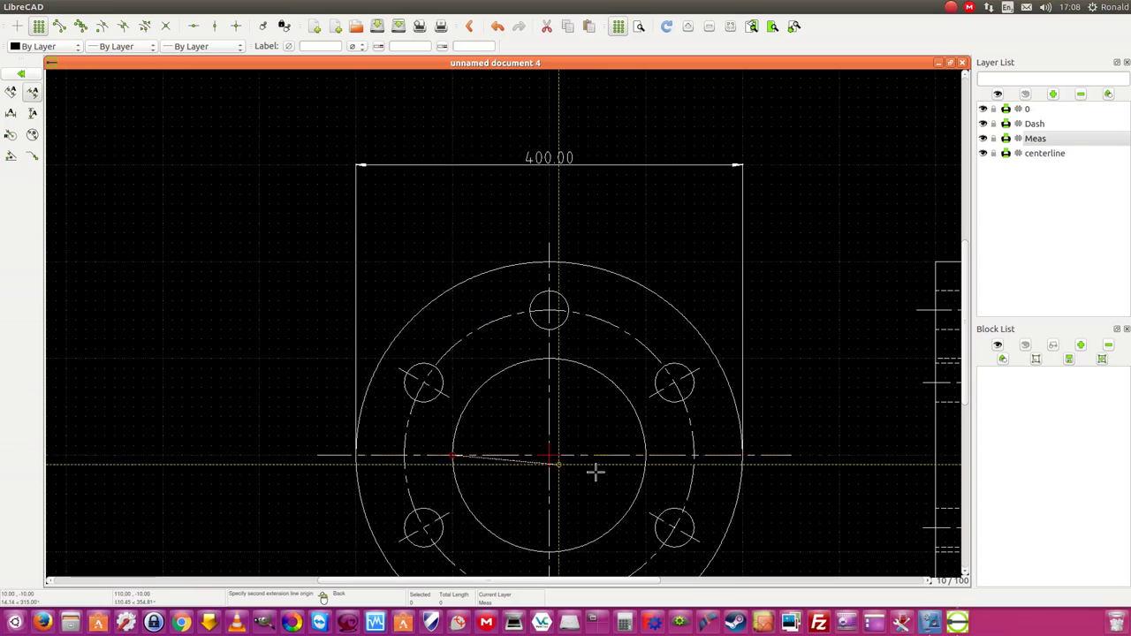
pyautogui.click(648, 453)
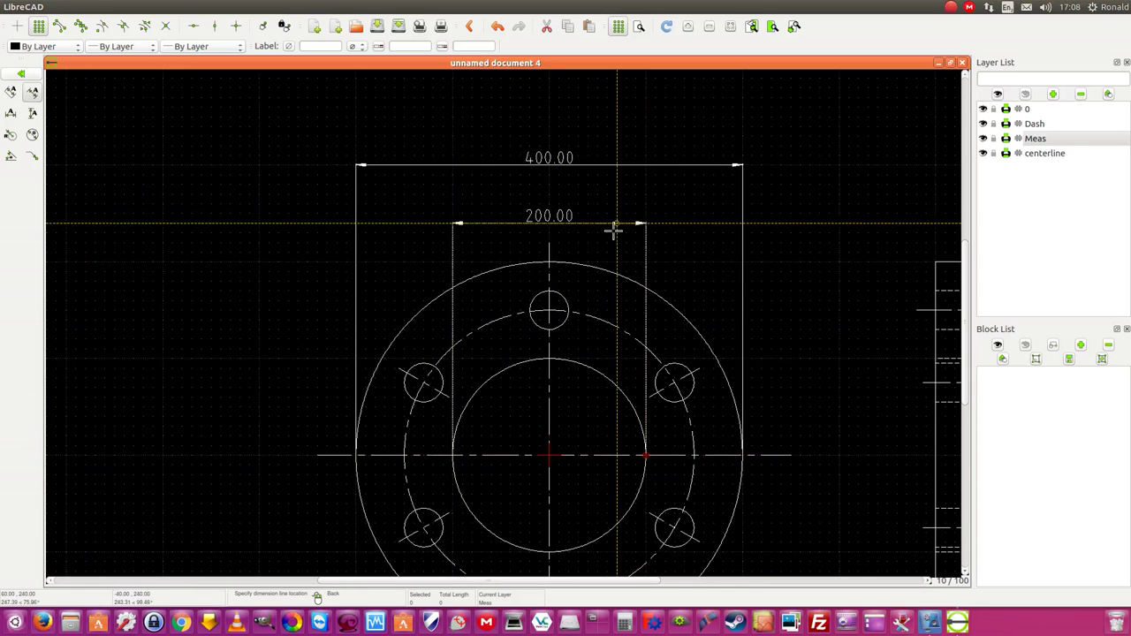
pyautogui.click(617, 233)
pyautogui.press('Escape')
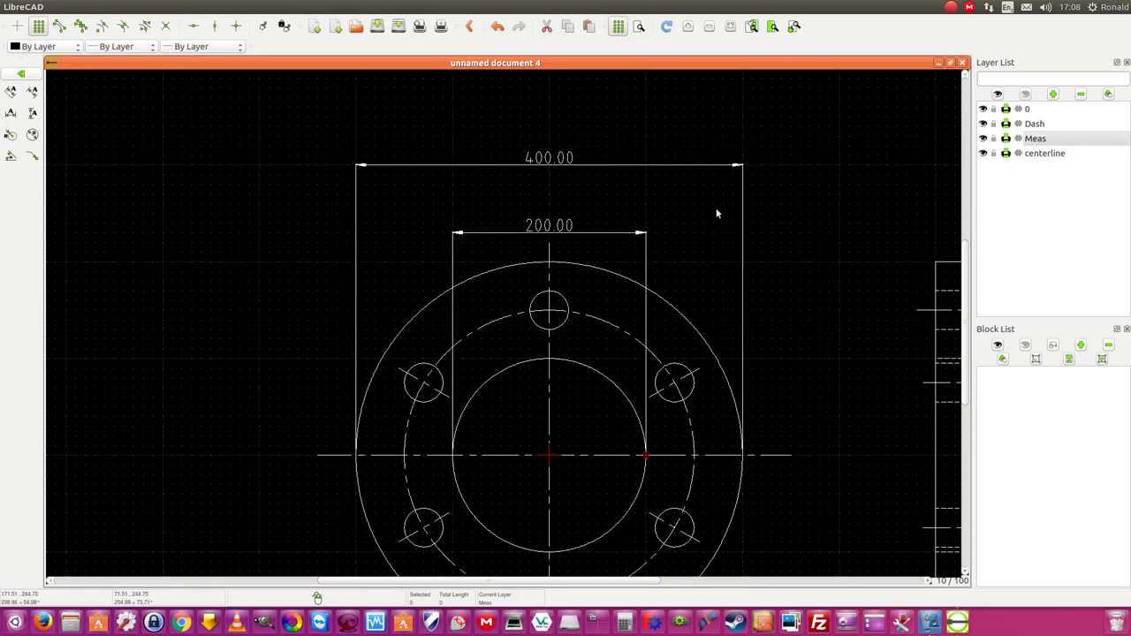
# Move the outer-circle dimension line higher above the front view to make room below it
pyautogui.click(742, 166)
pyautogui.moveTo(742, 168); pyautogui.dragTo(739, 126)
pyautogui.click(721, 132)
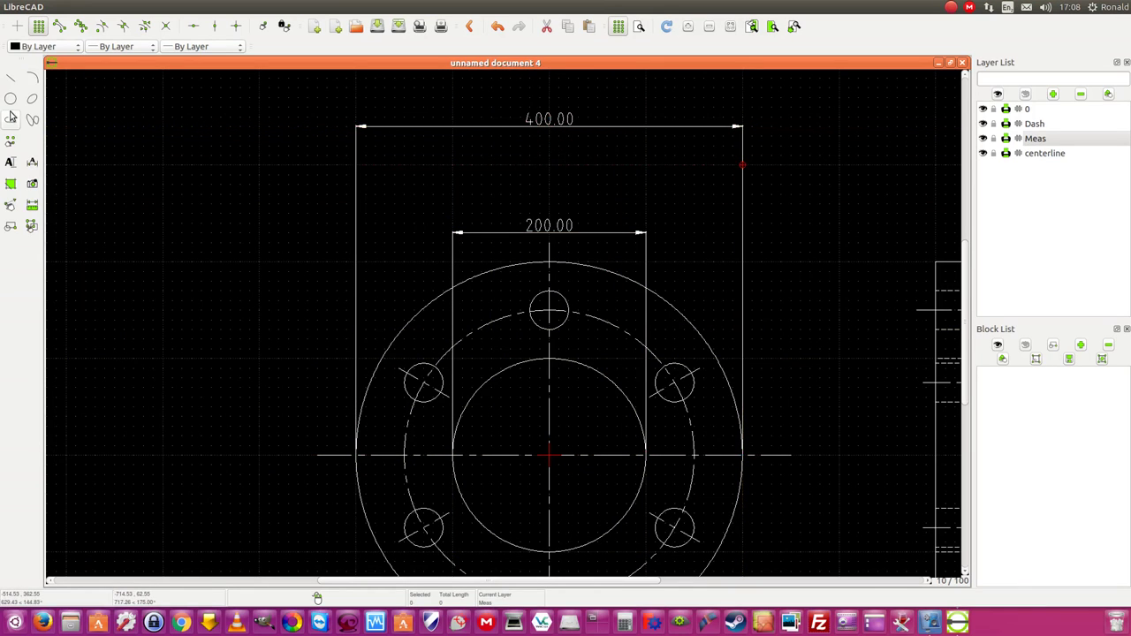
# Add a horizontal linear dimension across the bolt circle, with its dimension line between the inner-circle and outer-circle dimensions
pyautogui.click(31, 165)
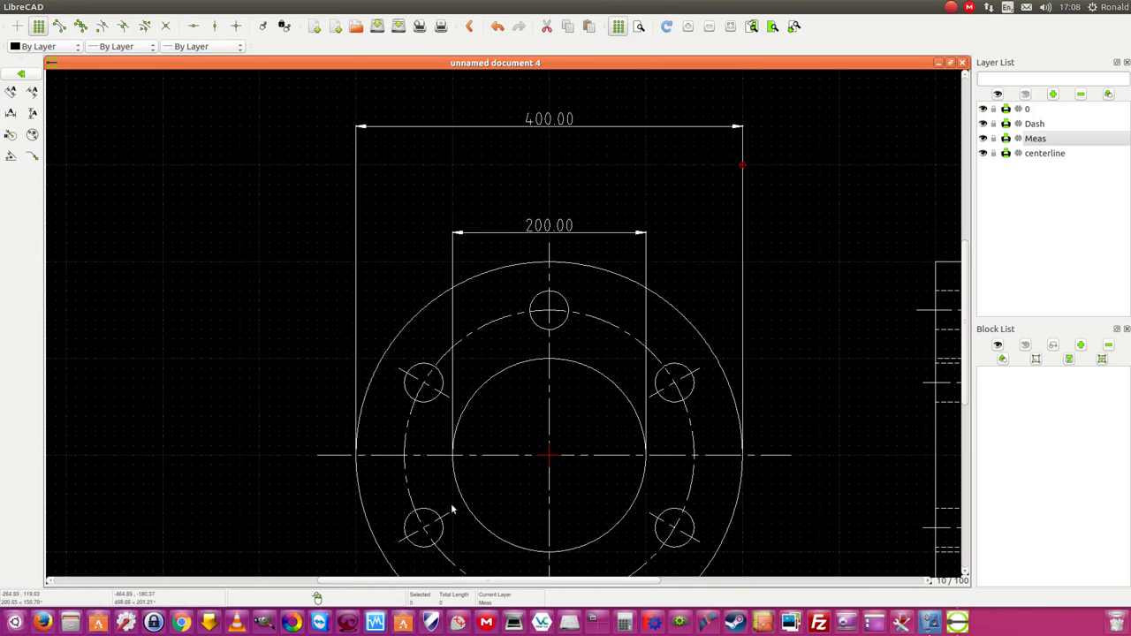
pyautogui.click(31, 92)
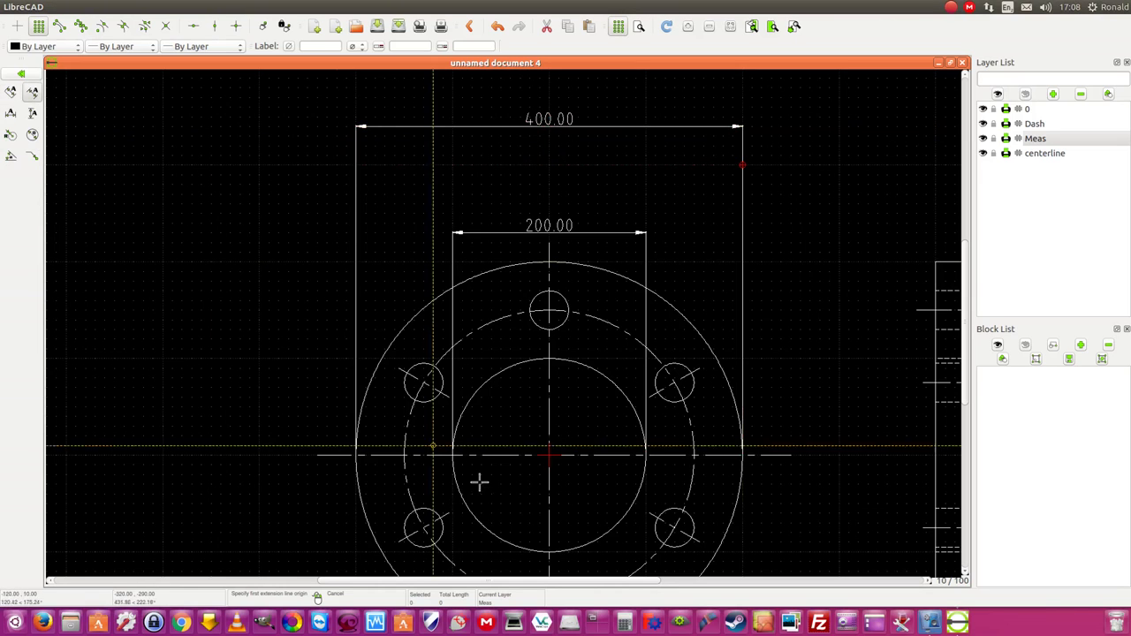
pyautogui.click(403, 455)
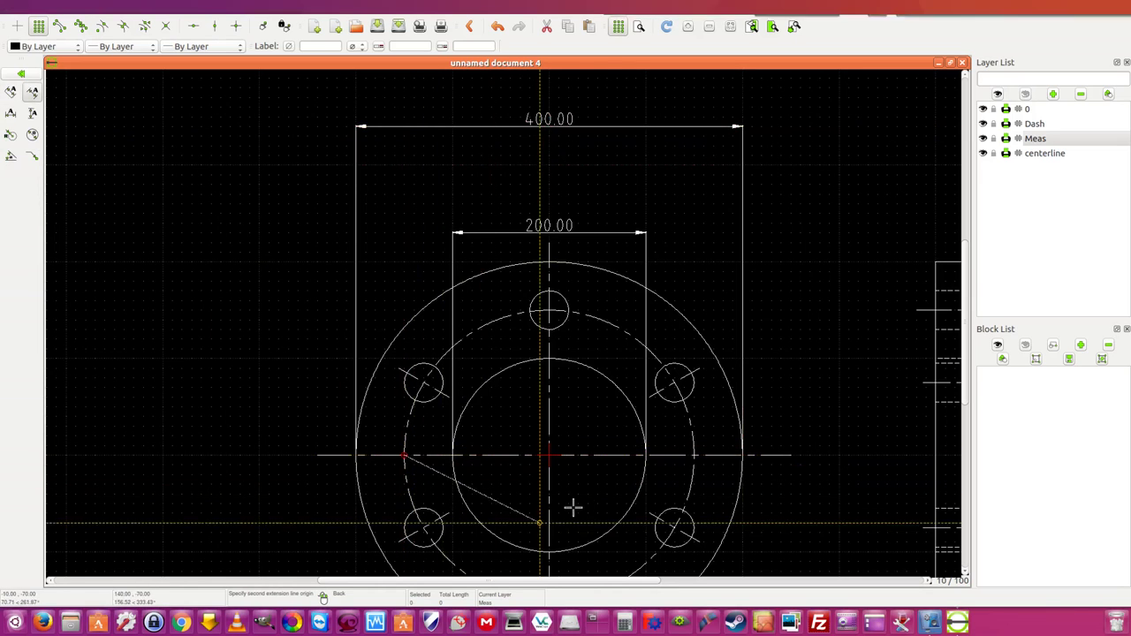
pyautogui.click(694, 456)
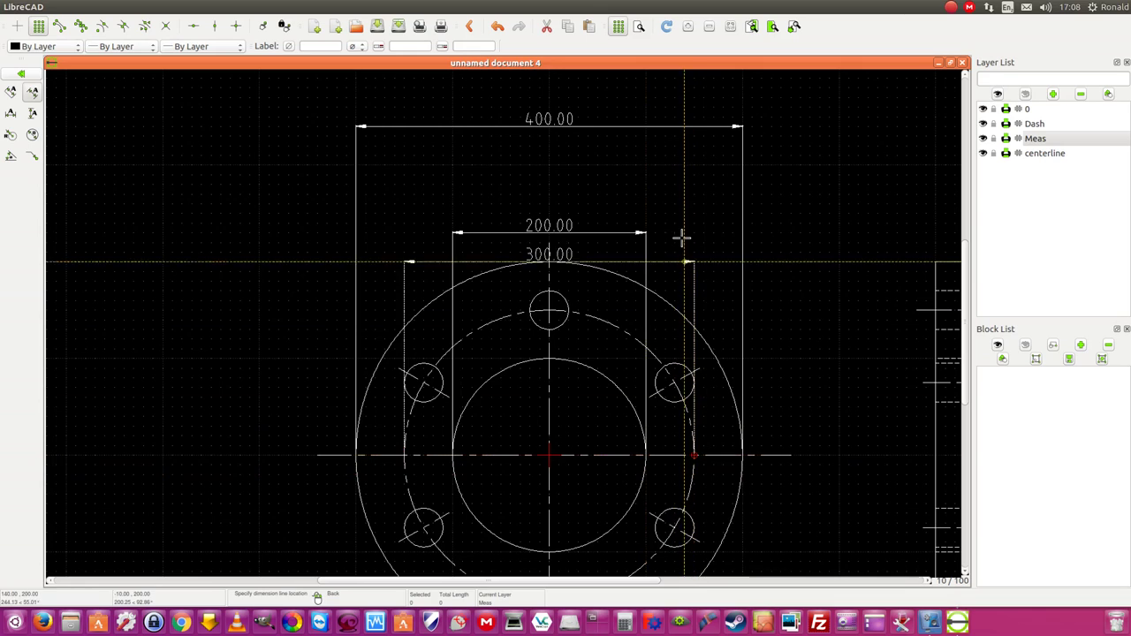
pyautogui.click(684, 174)
pyautogui.rightClick(640, 204)
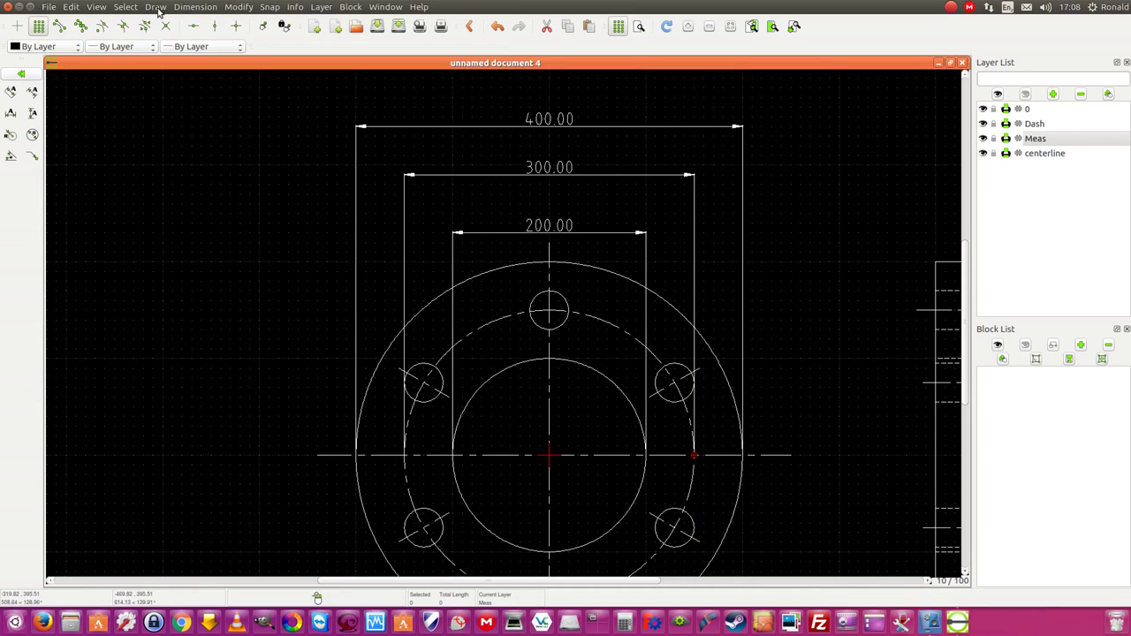
# Change the label of the bolt-circle dimension to "STC 300" in its properties
pyautogui.click(237, 7)
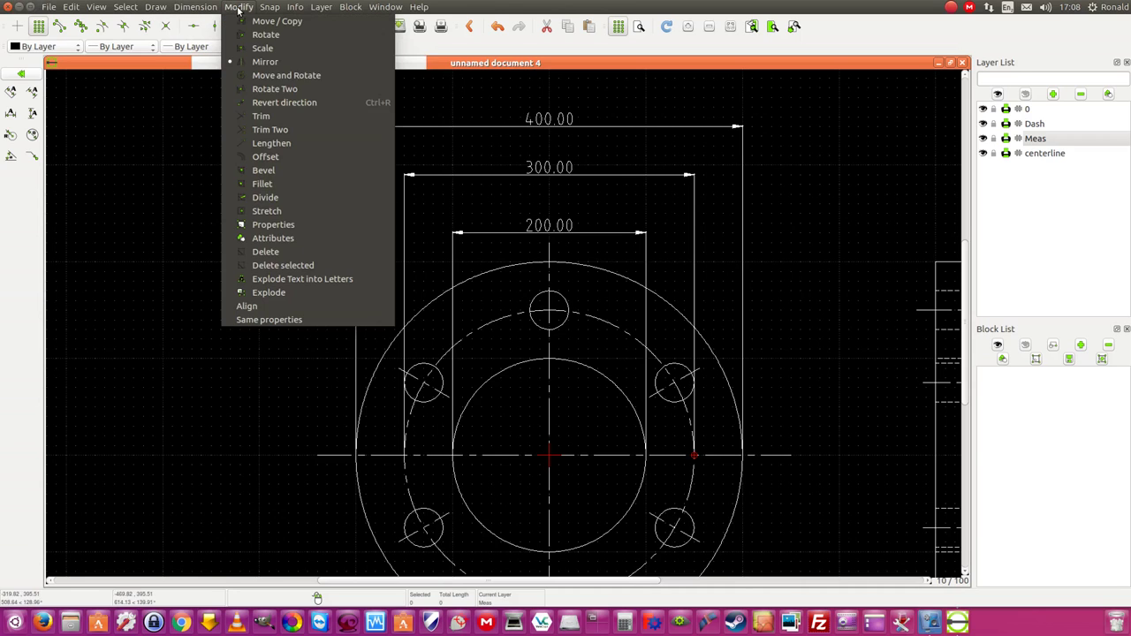
pyautogui.click(289, 225)
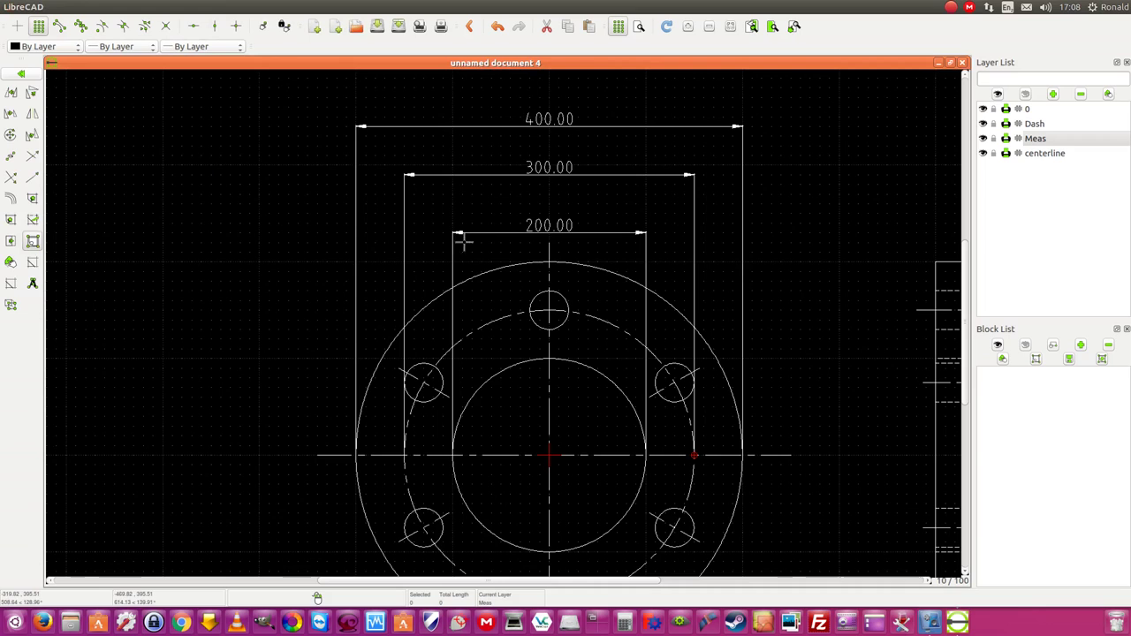
pyautogui.click(548, 170)
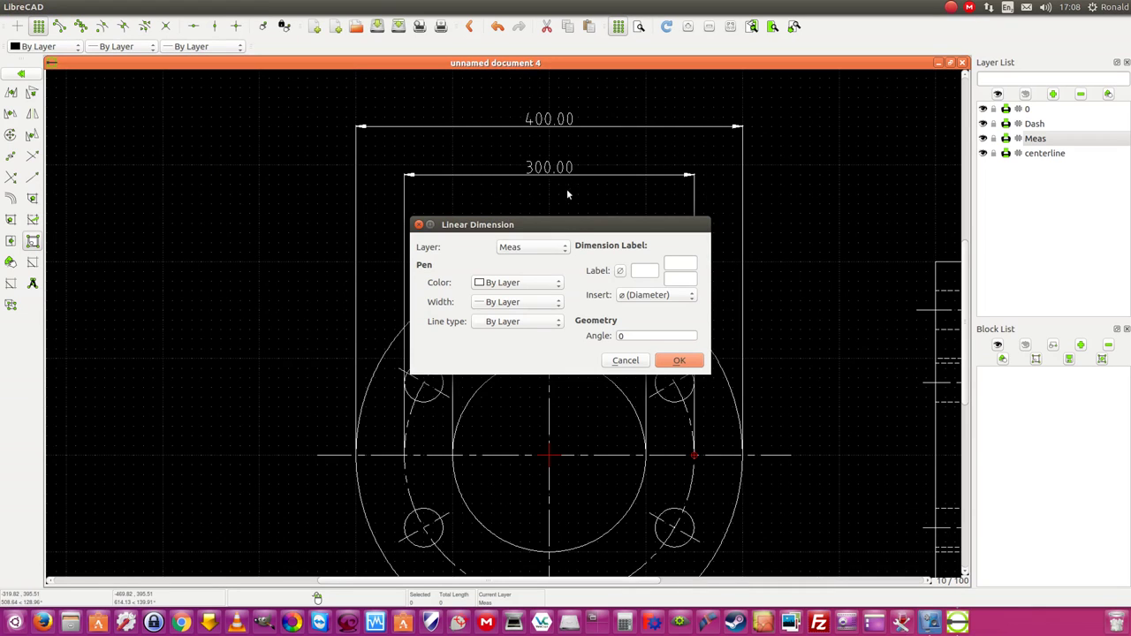
pyautogui.click(645, 274)
pyautogui.write('STC 300')
pyautogui.click(677, 362)
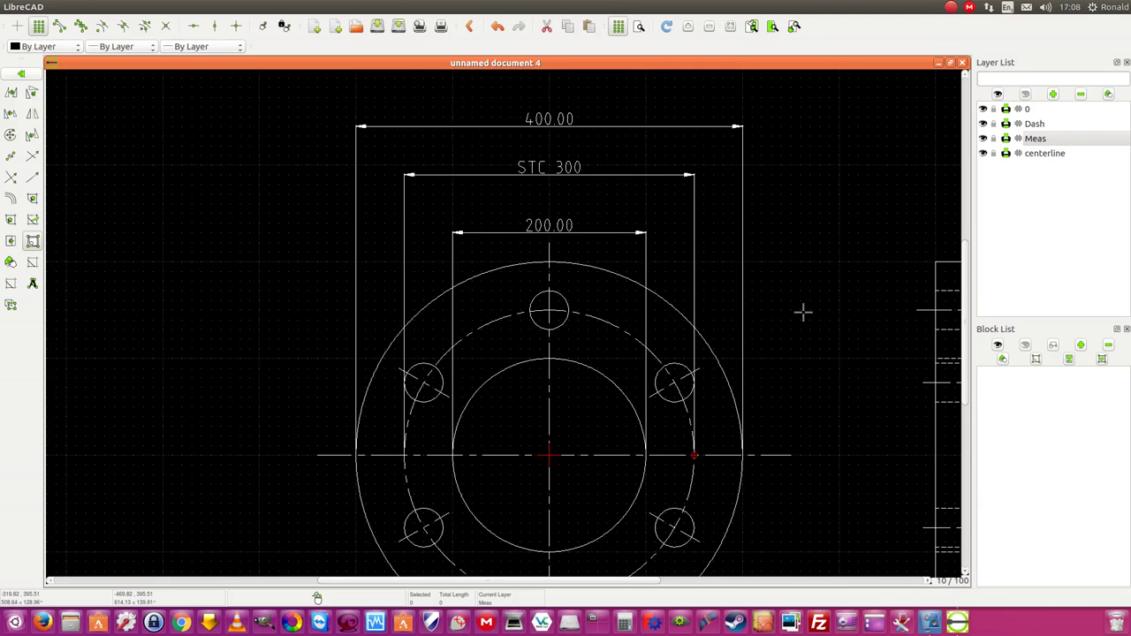
# Add a horizontal linear dimension across the lowest bolt hole, with the dimension line below the flange
pyautogui.scroll(-1, 803, 311)
pyautogui.scroll(1, 790, 424)
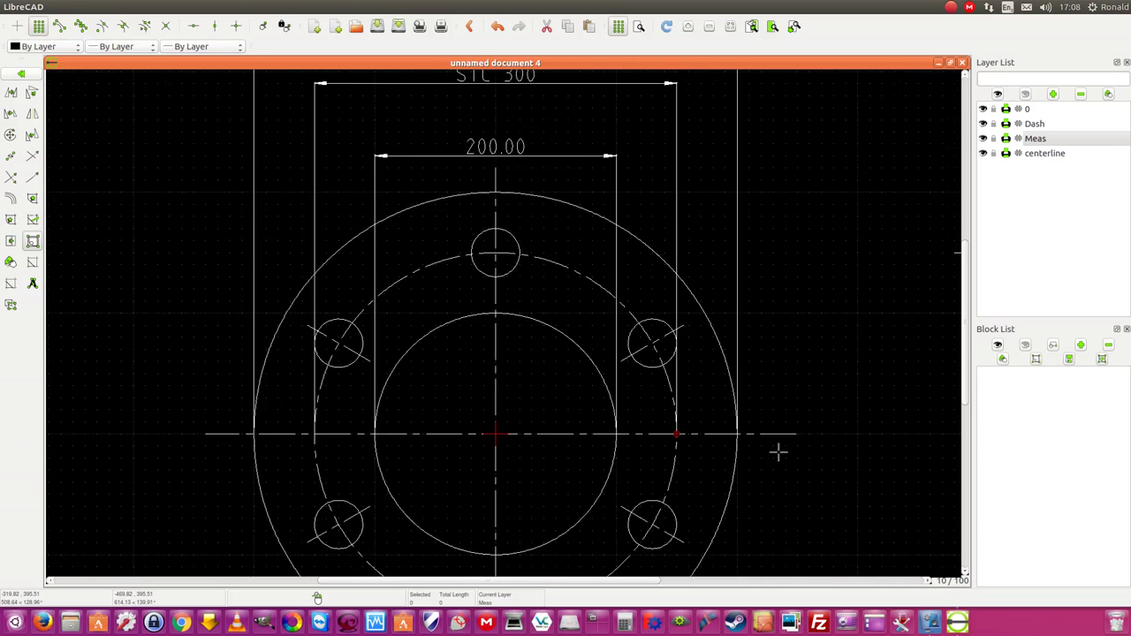
pyautogui.scroll(-1, 778, 450)
pyautogui.scroll(1, 780, 465)
pyautogui.scroll(-1, 788, 477)
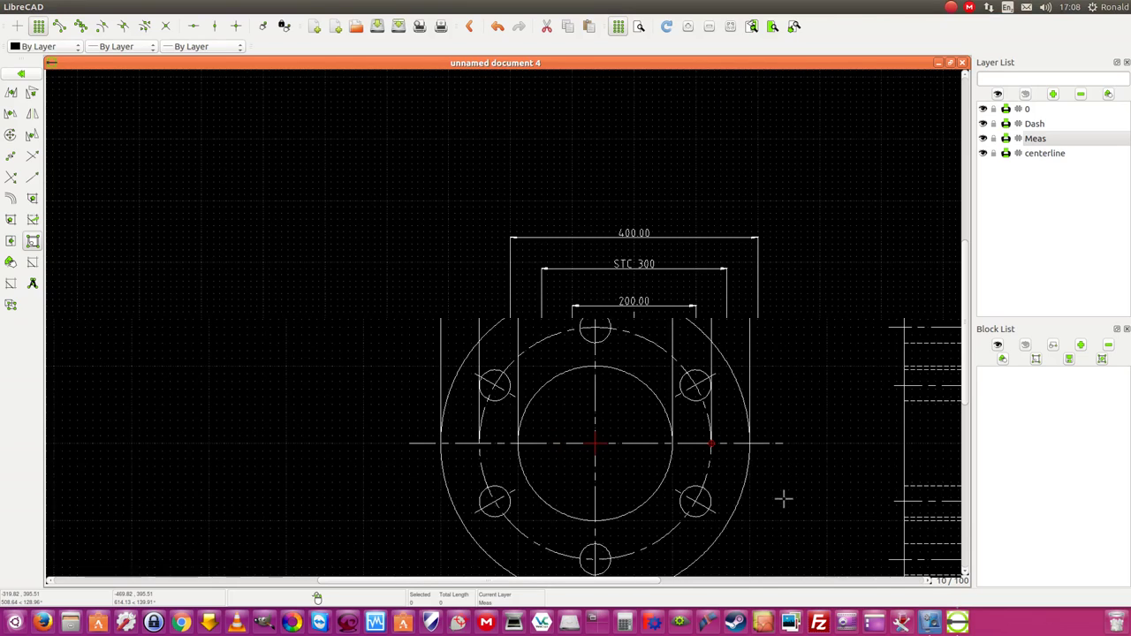
pyautogui.moveTo(658, 582); pyautogui.dragTo(682, 581)
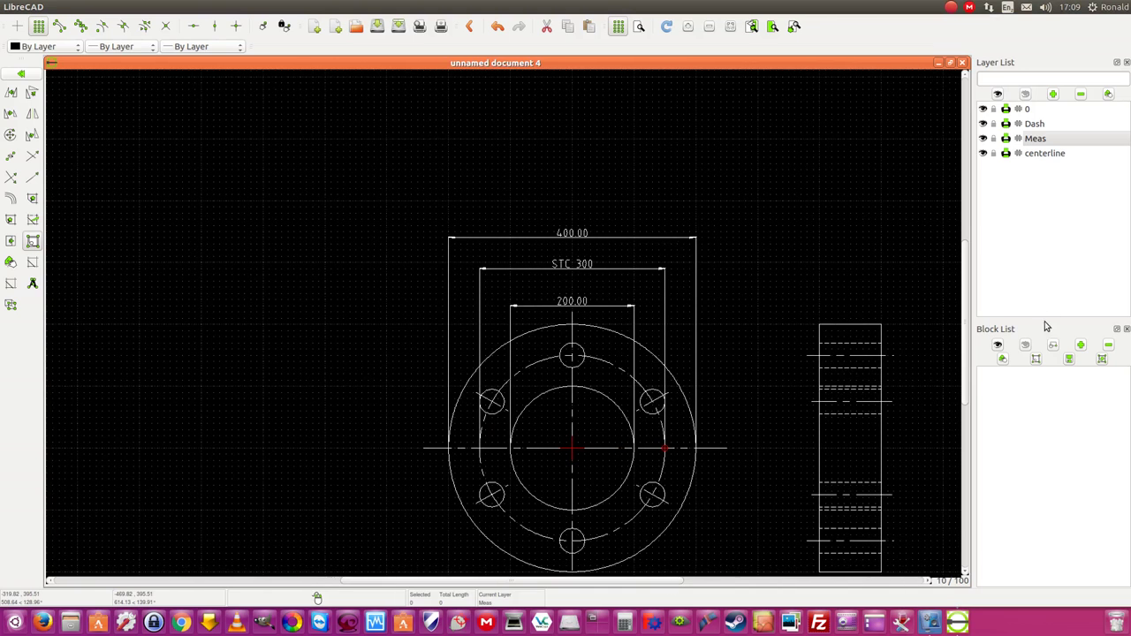
pyautogui.moveTo(966, 341); pyautogui.dragTo(966, 395)
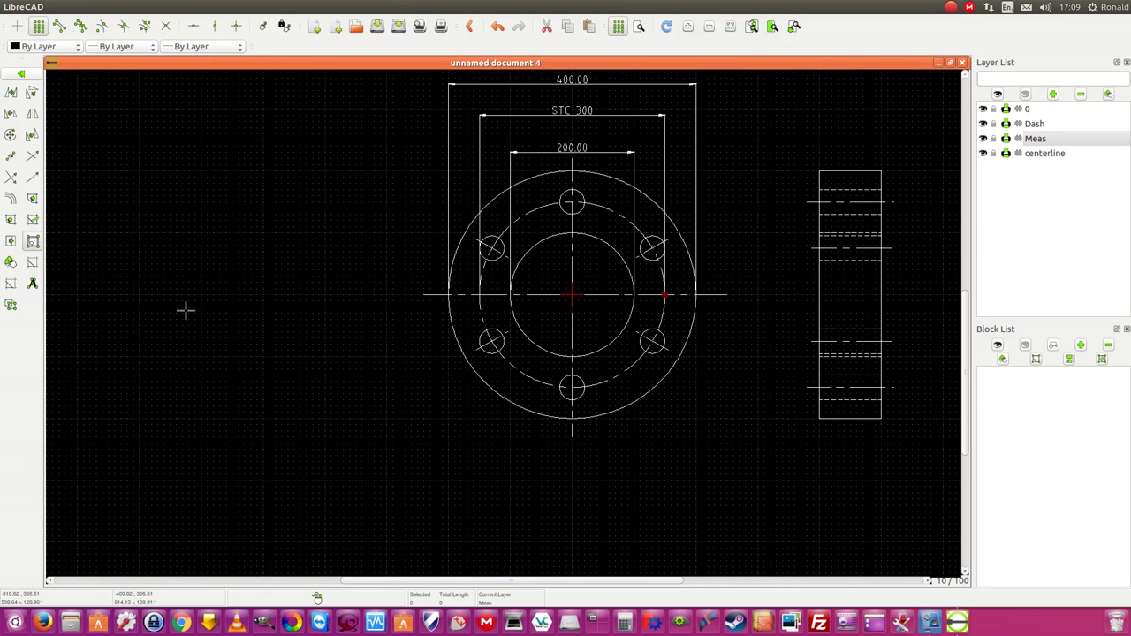
pyautogui.click(15, 74)
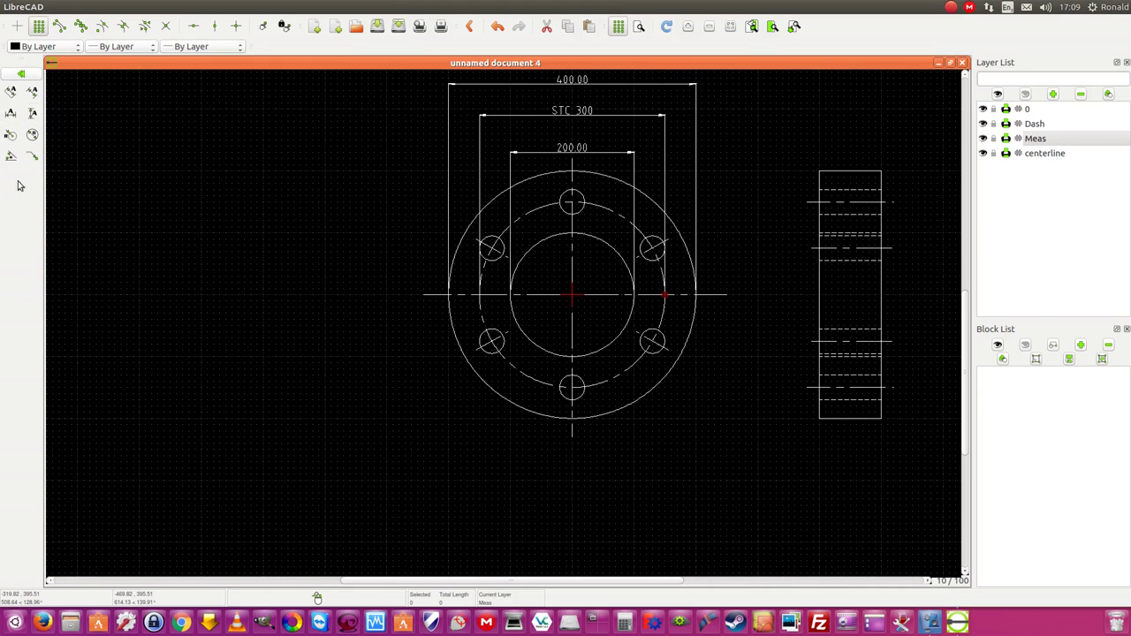
pyautogui.click(11, 112)
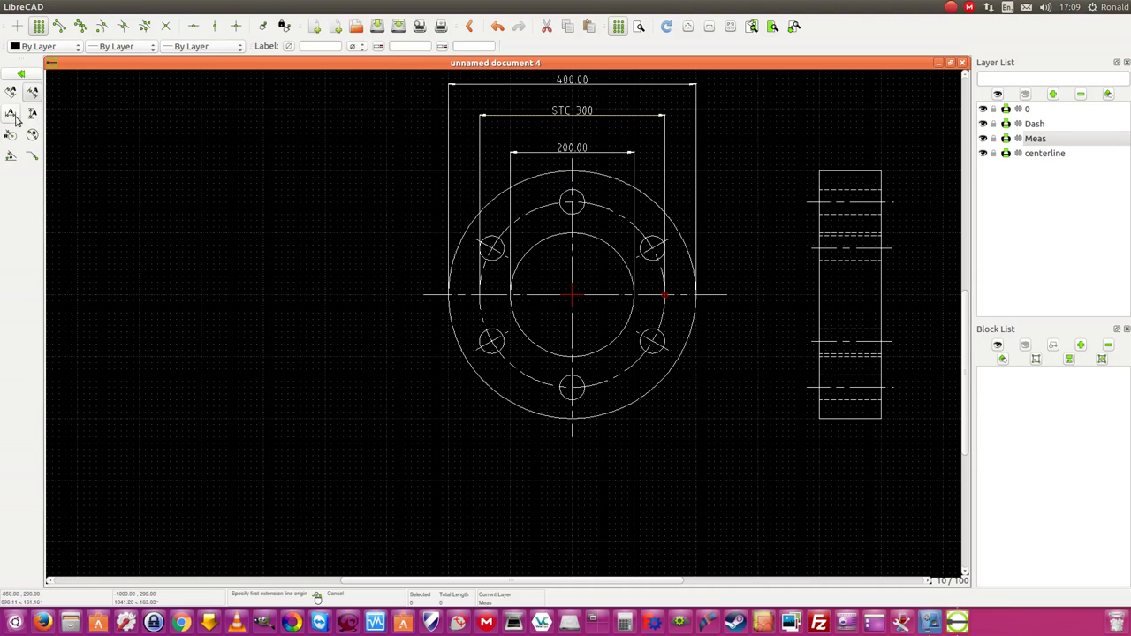
pyautogui.scroll(2, 573, 400)
pyautogui.scroll(5, 573, 401)
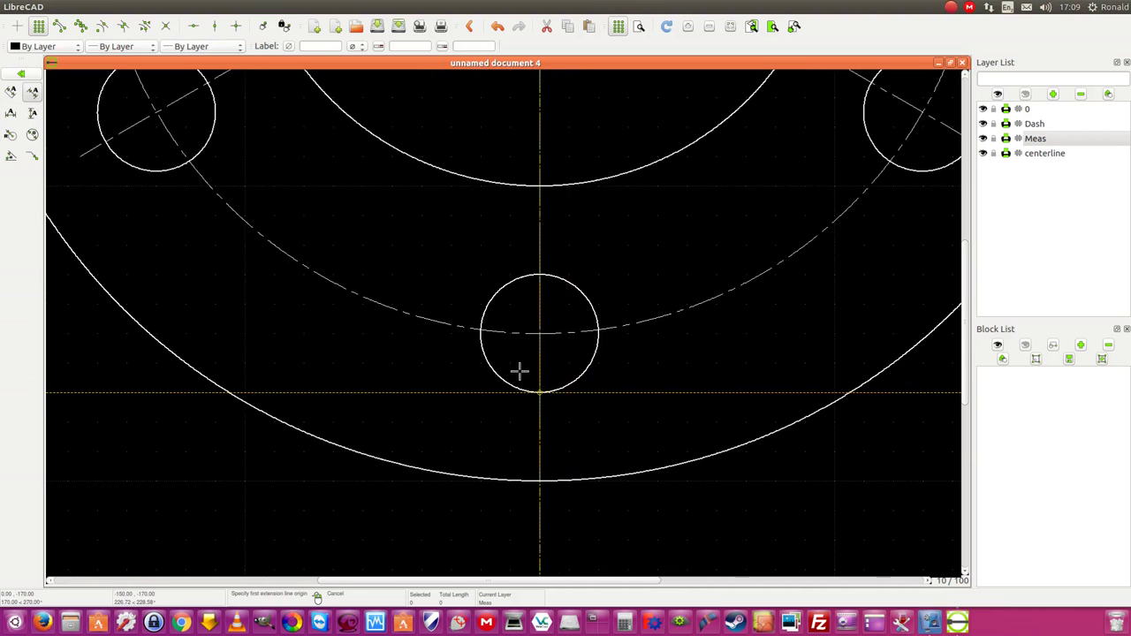
pyautogui.click(482, 335)
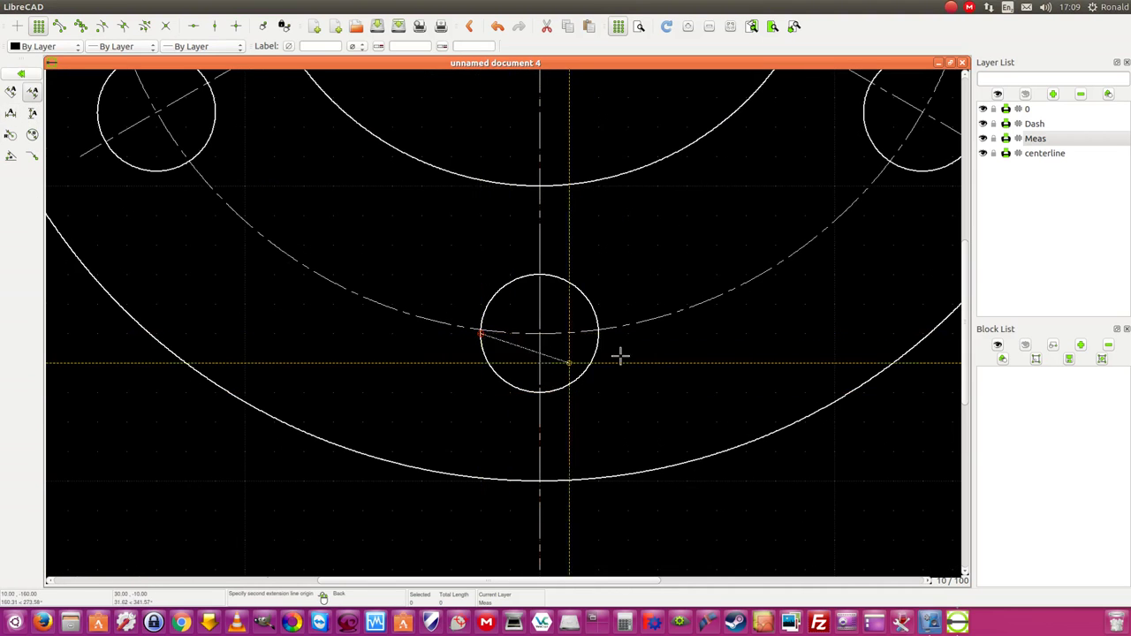
pyautogui.click(598, 334)
pyautogui.scroll(-4, 628, 480)
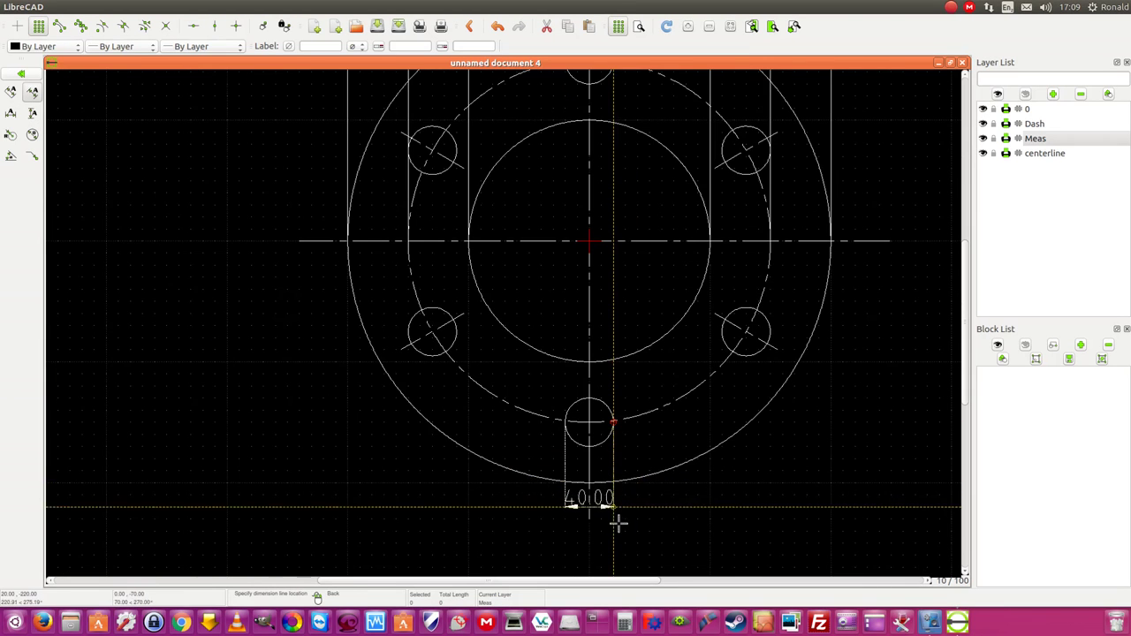
pyautogui.click(614, 545)
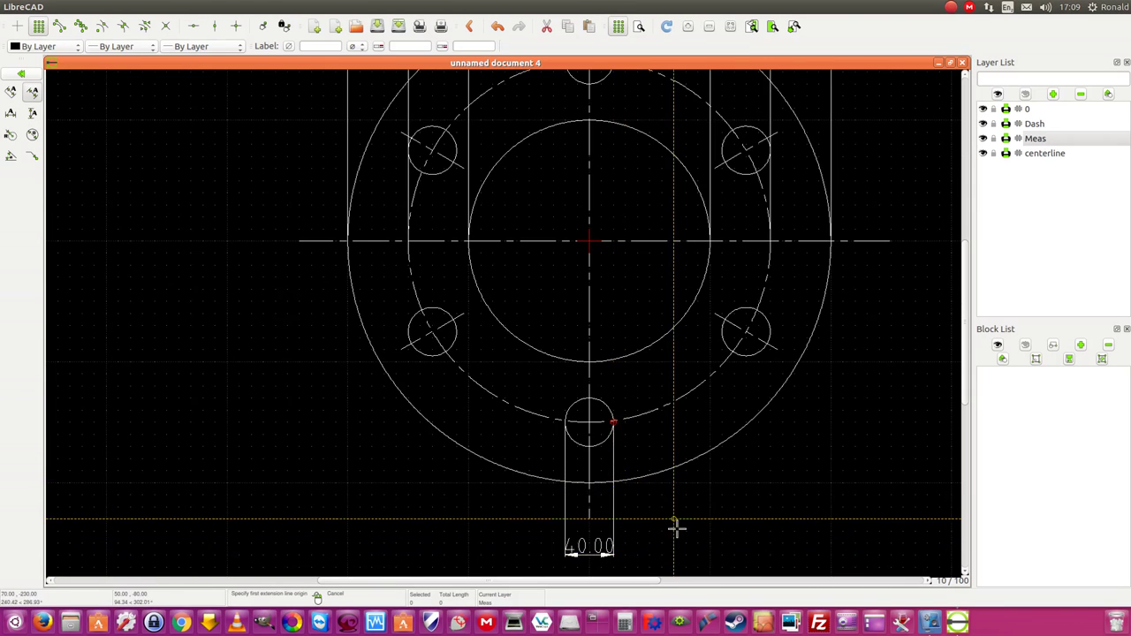
pyautogui.scroll(-3, 677, 530)
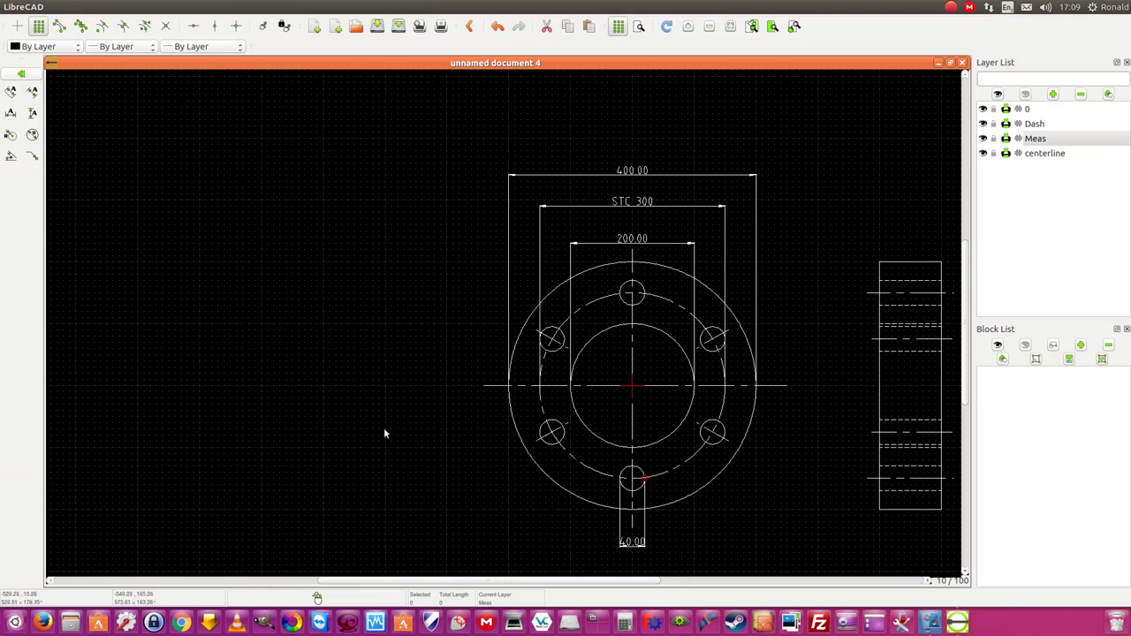
# Change the label of the lowest bolt hole's dimension to "6X40" in its properties
pyautogui.scroll(-1, 407, 451)
pyautogui.scroll(3, 646, 539)
pyautogui.scroll(4, 652, 544)
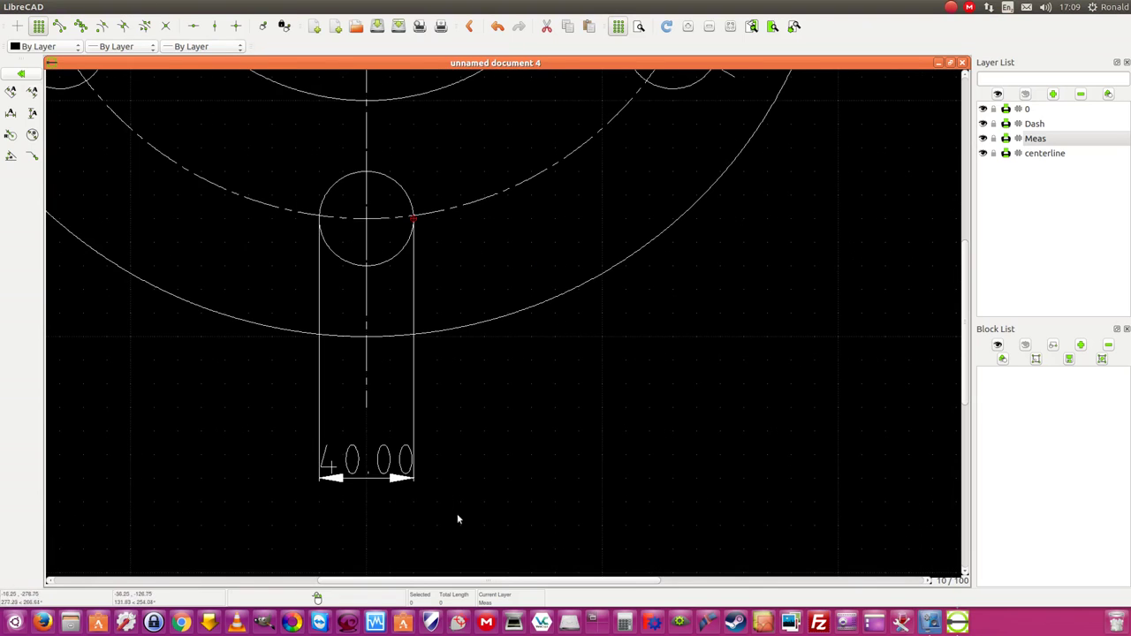
pyautogui.scroll(-3, 504, 462)
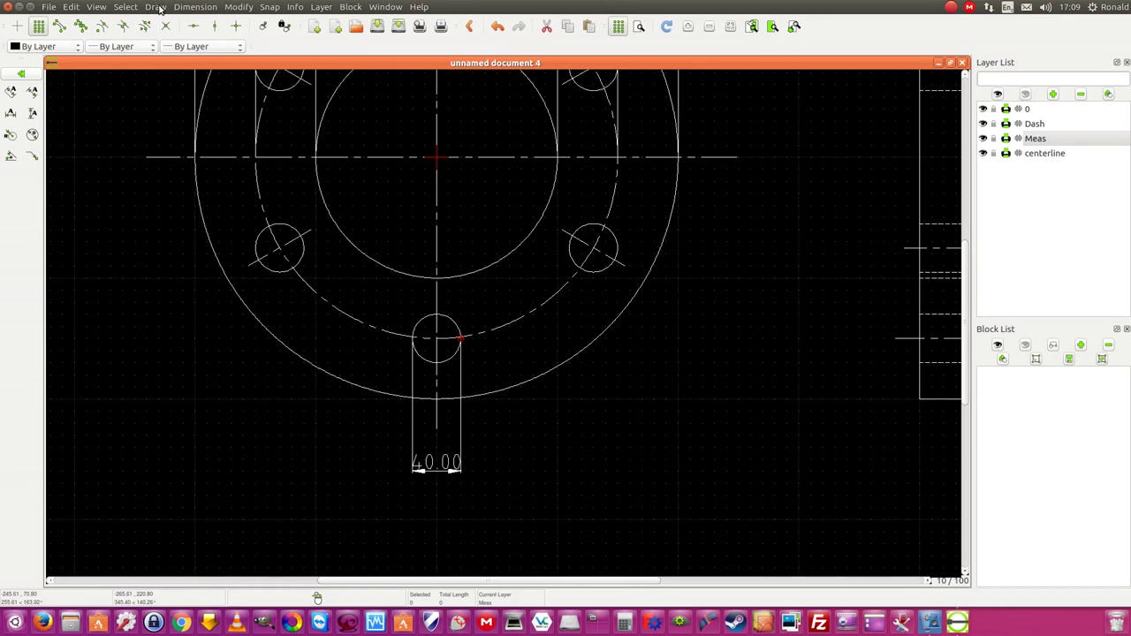
pyautogui.click(236, 7)
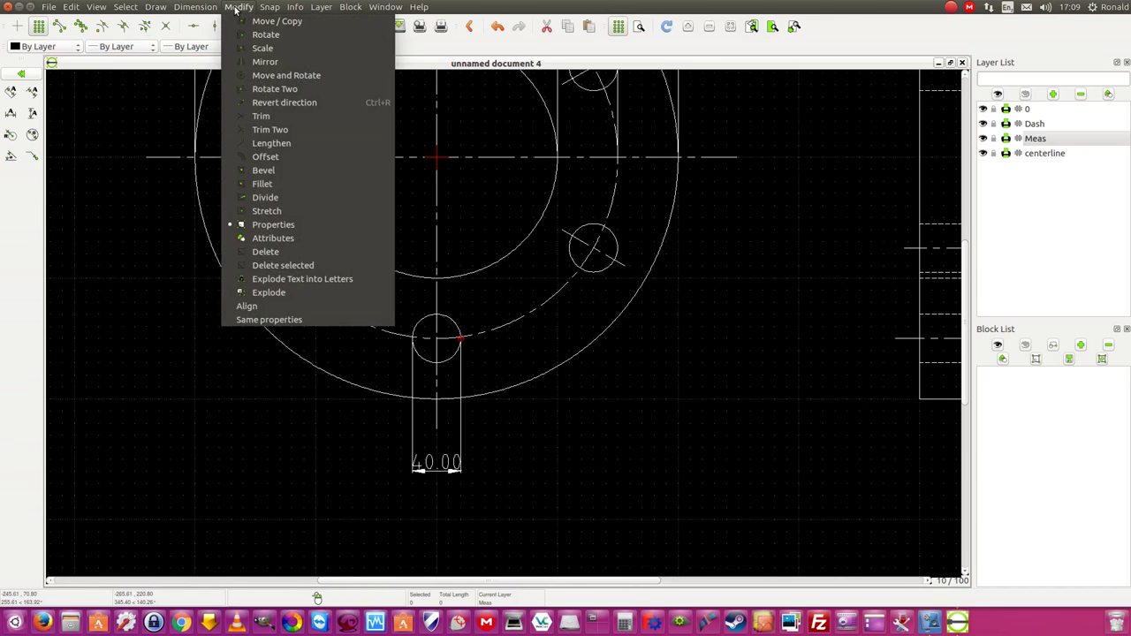
pyautogui.click(284, 225)
pyautogui.click(427, 462)
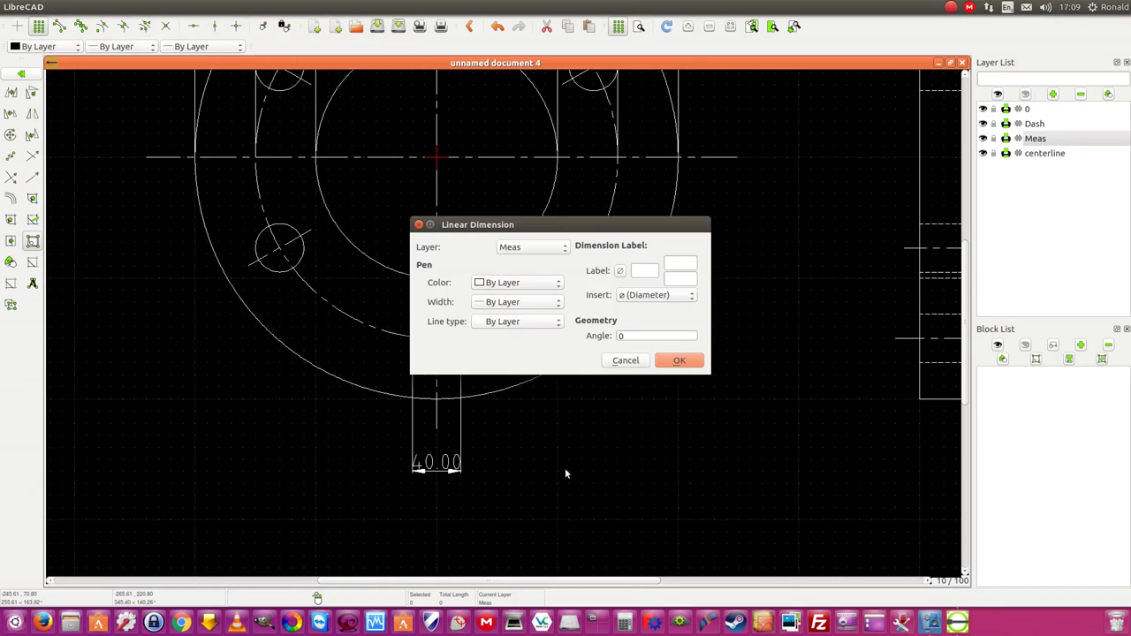
pyautogui.click(642, 271)
pyautogui.click(685, 362)
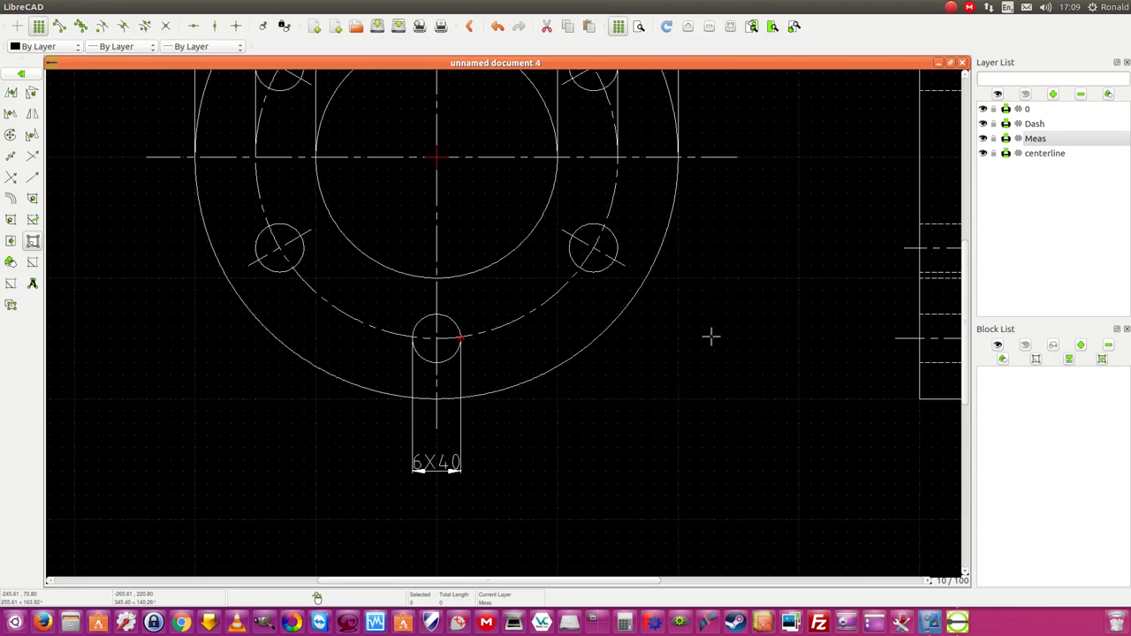
# Move the 6X40 label outside its extension lines, to the left of the bolt-hole dimension
pyautogui.click(436, 474)
pyautogui.scroll(3, 436, 474)
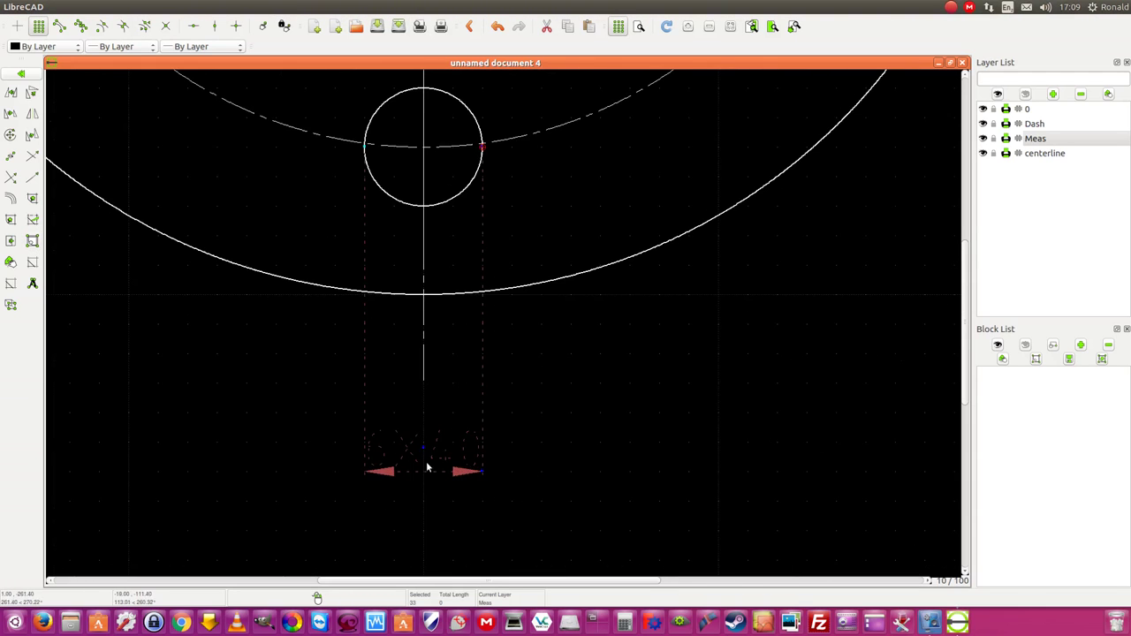
pyautogui.scroll(2, 429, 460)
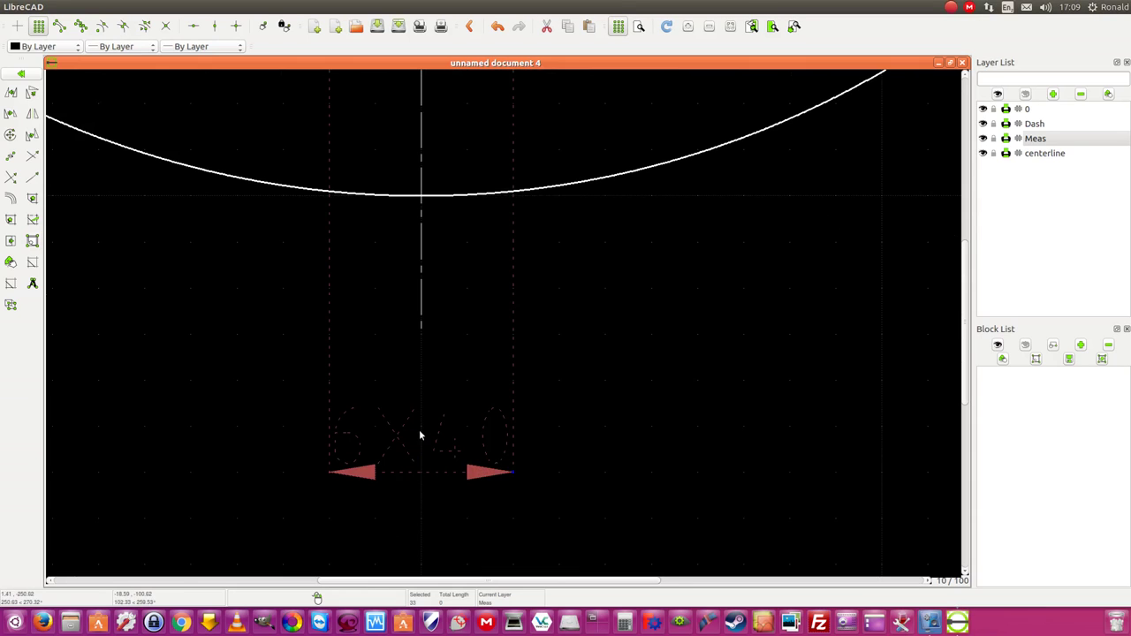
pyautogui.moveTo(422, 439); pyautogui.dragTo(165, 451)
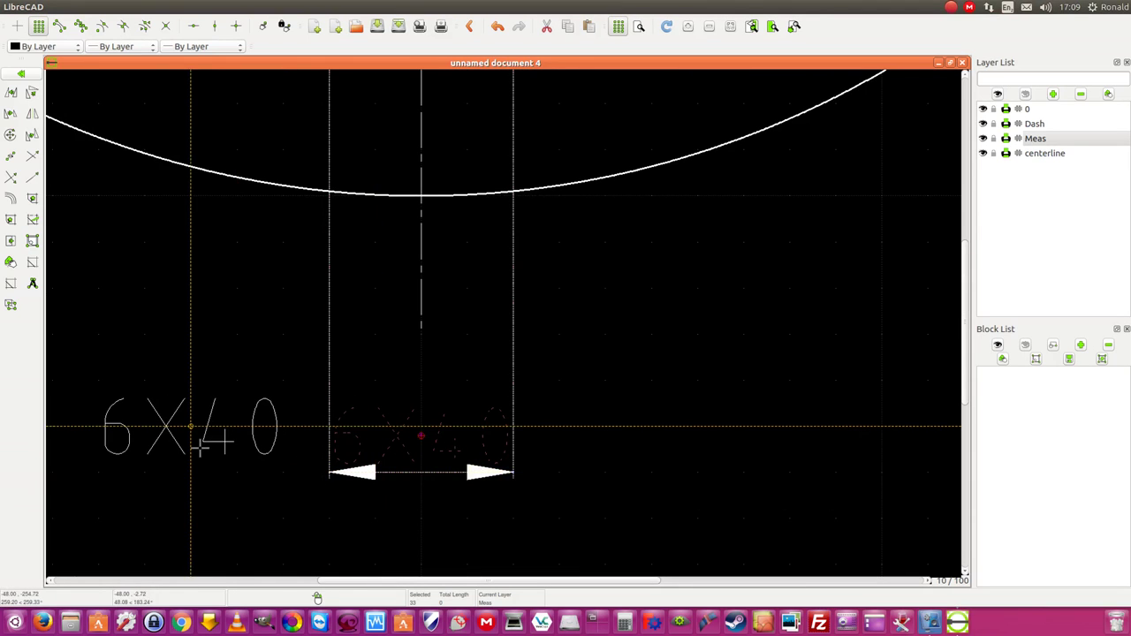
pyautogui.press('Escape')
pyautogui.scroll(-3, 701, 412)
pyautogui.scroll(-4, 702, 411)
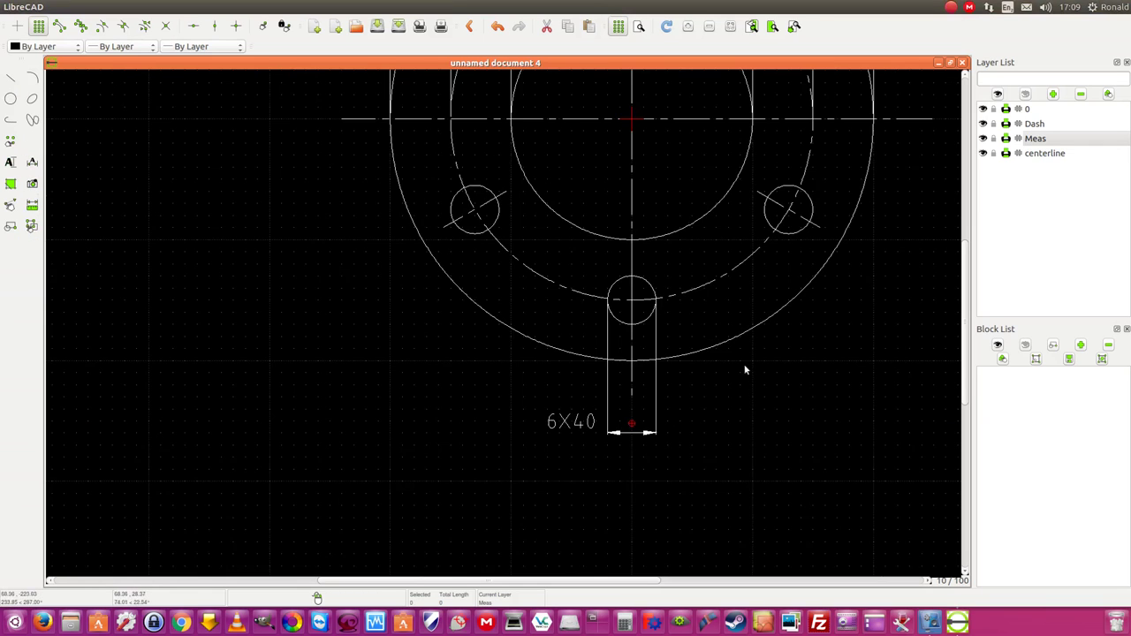
# Add a linear dimension across the lower edge of the side view, with its dimension line below the view
pyautogui.moveTo(519, 581); pyautogui.dragTo(638, 582)
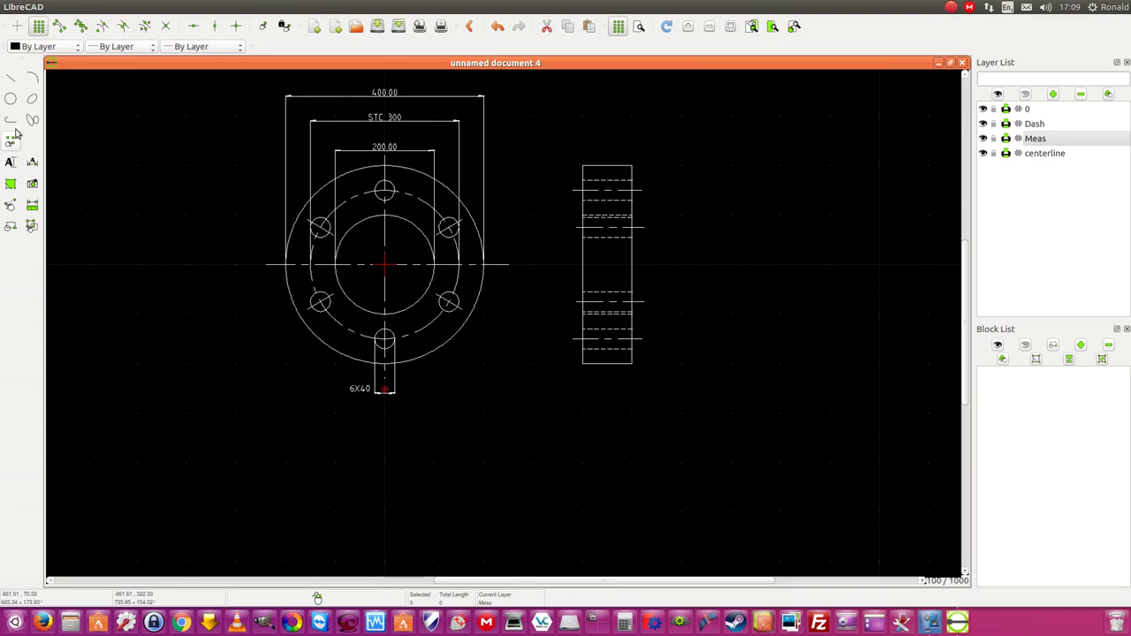
pyautogui.click(11, 163)
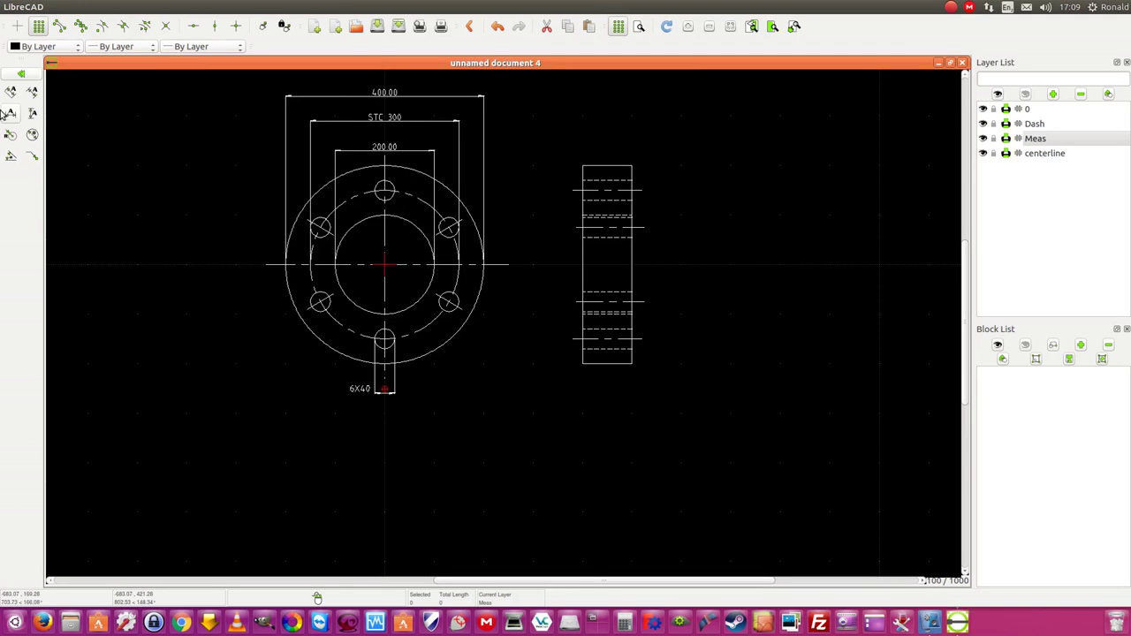
pyautogui.click(32, 91)
pyautogui.click(583, 363)
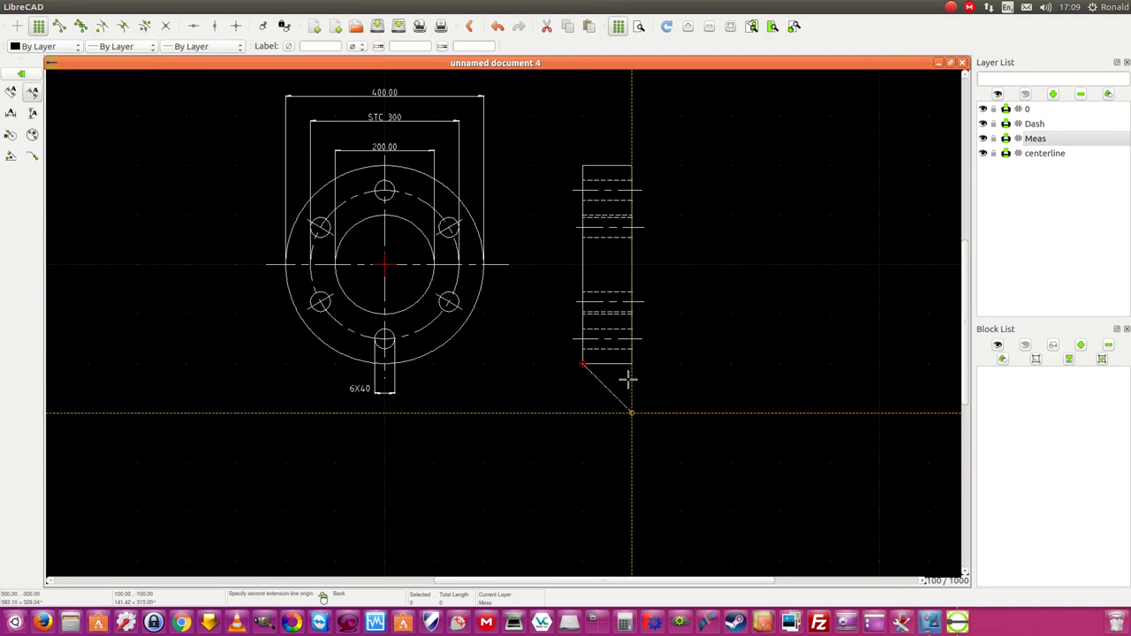
pyautogui.click(632, 363)
pyautogui.click(636, 409)
pyautogui.rightClick(662, 392)
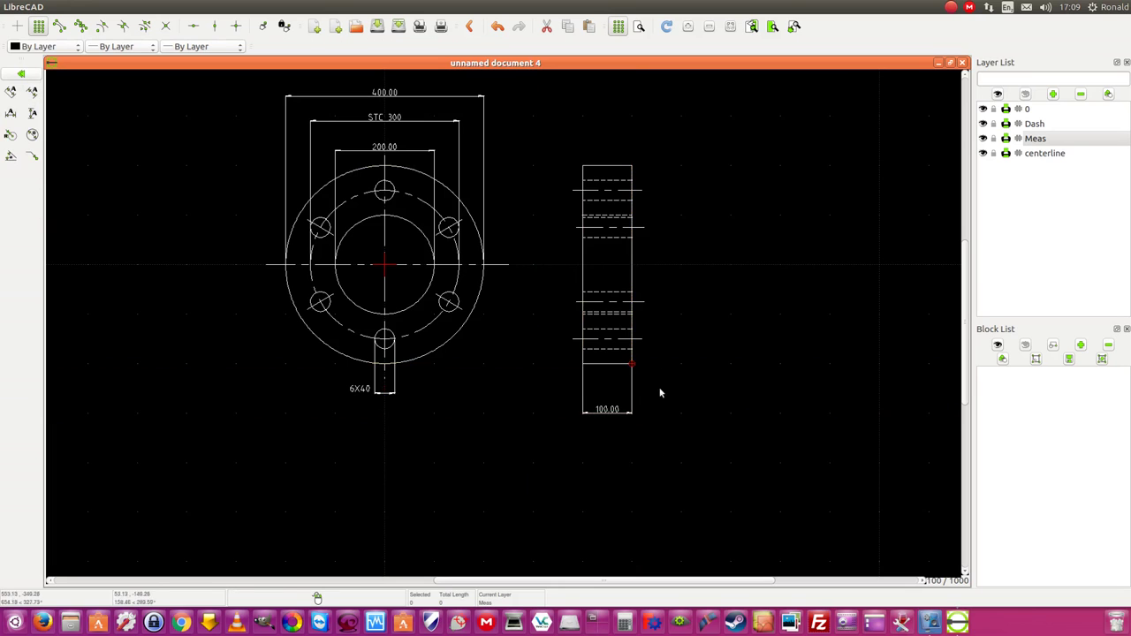
# Open the print preview of the drawing and shift the sheet slightly relative to the views
pyautogui.scroll(-3, 652, 339)
pyautogui.scroll(3, 527, 328)
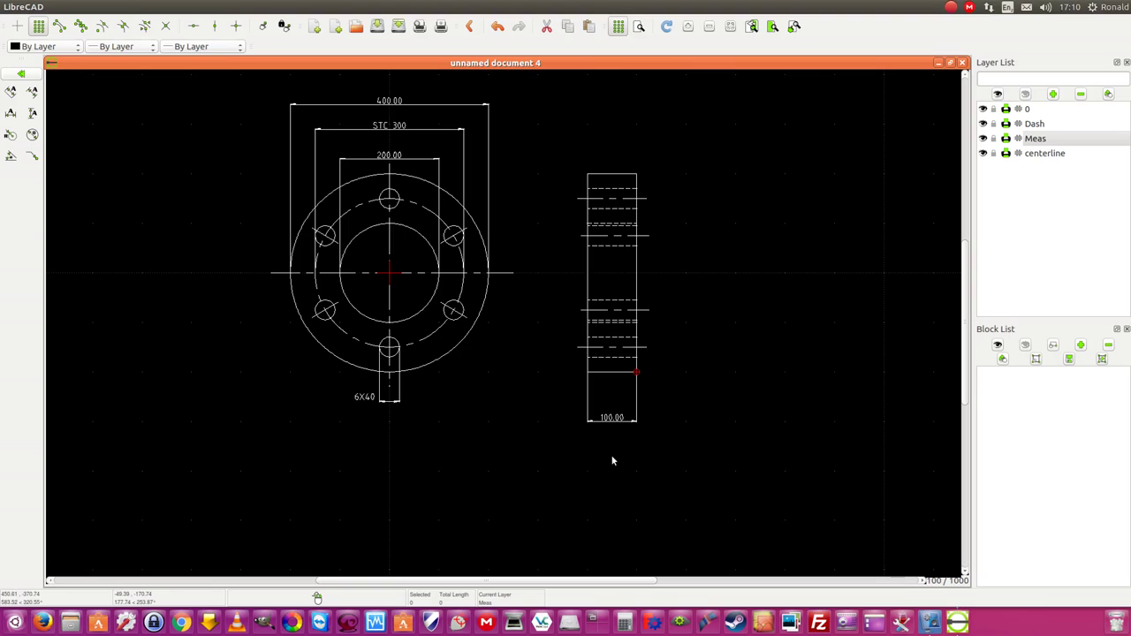
pyautogui.scroll(-3, 619, 389)
pyautogui.scroll(1, 570, 349)
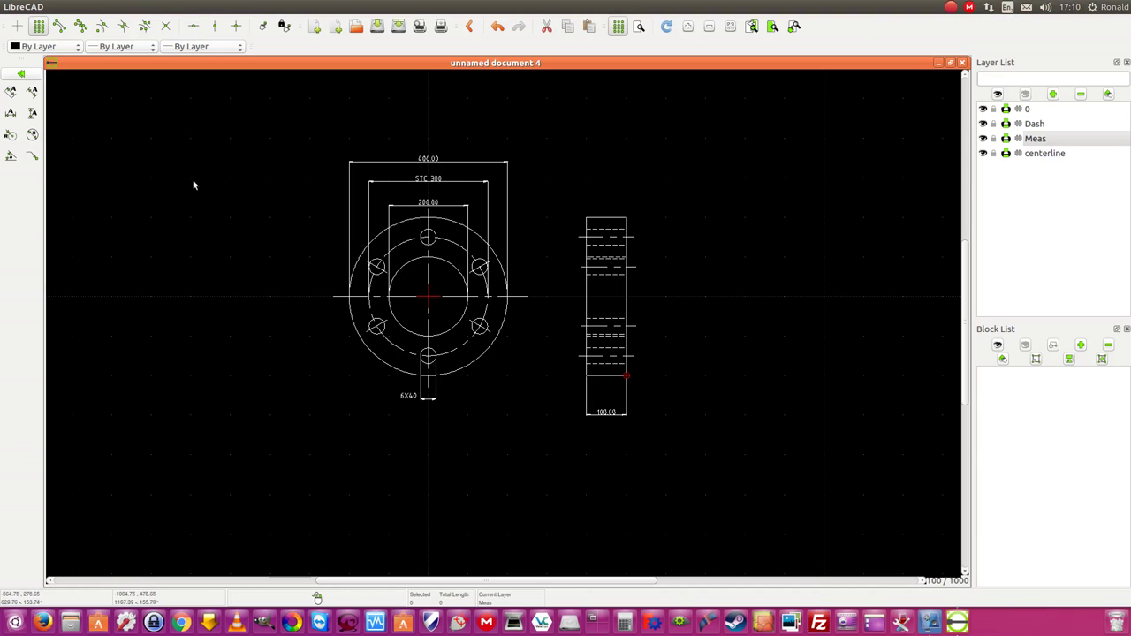
pyautogui.click(49, 7)
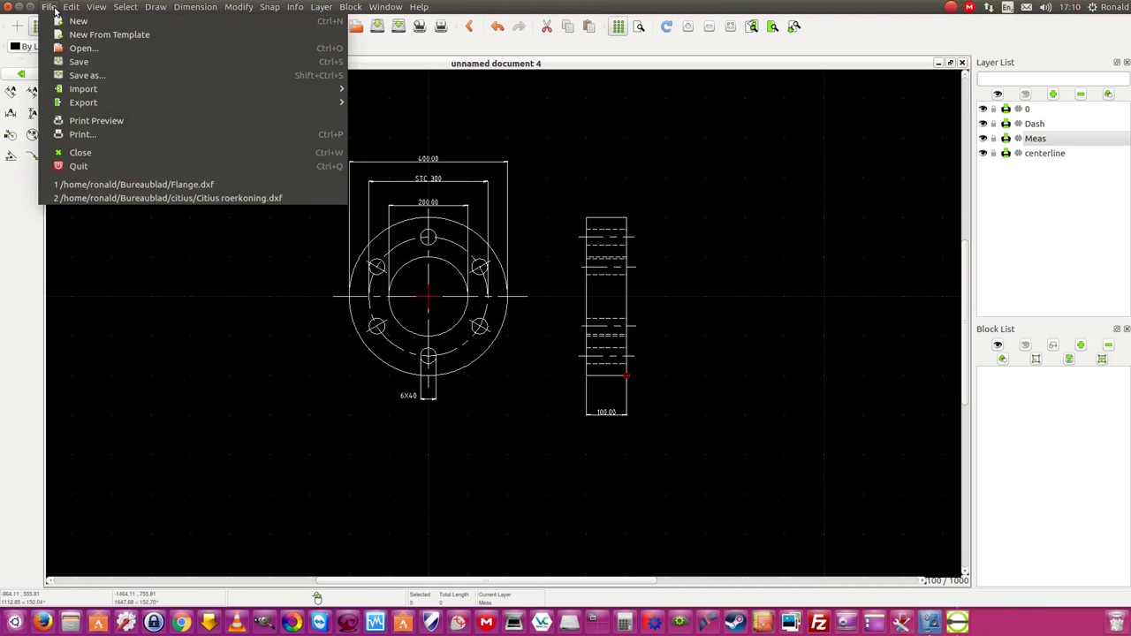
pyautogui.click(93, 120)
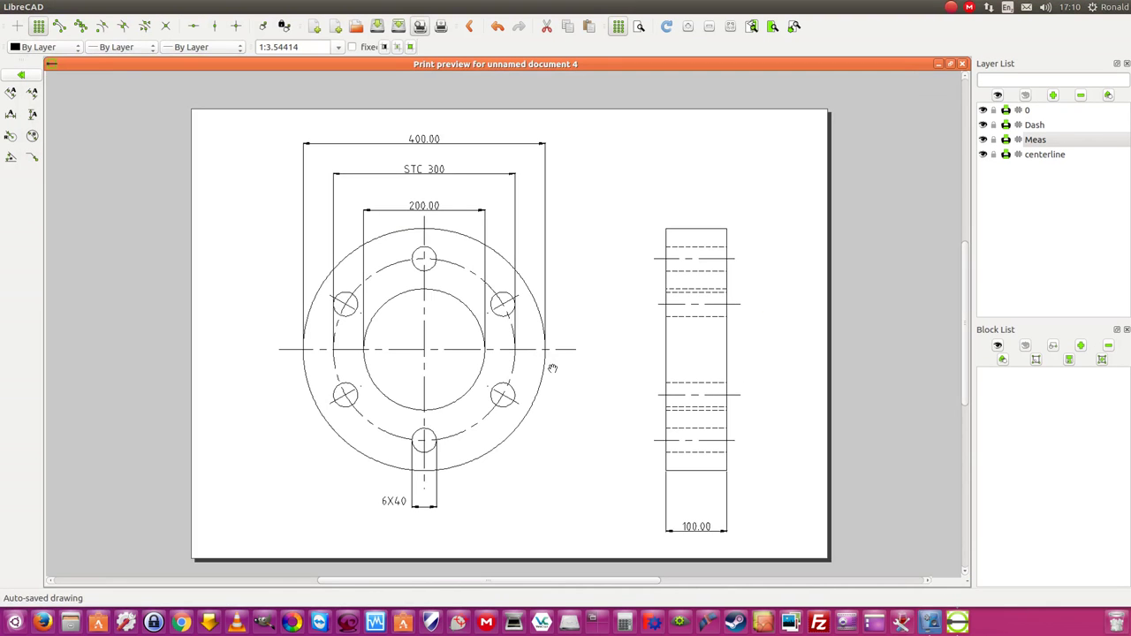
pyautogui.moveTo(560, 374); pyautogui.dragTo(586, 397)
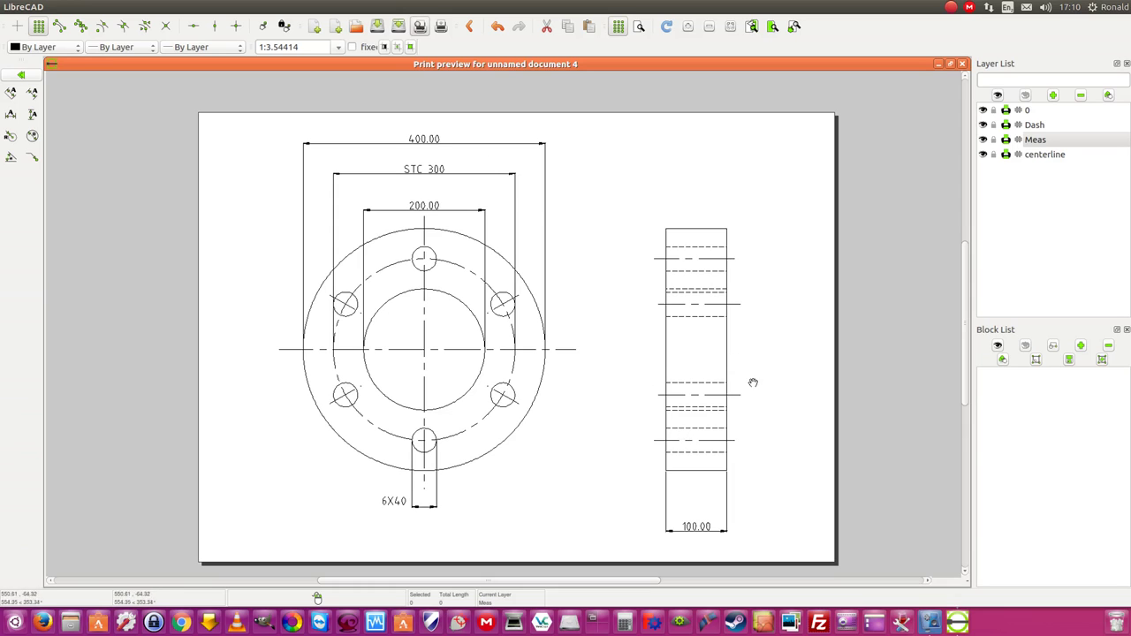
# Set the print scale to 1:6 and adjust the drawing's position on the sheet
pyautogui.moveTo(267, 47); pyautogui.dragTo(312, 49)
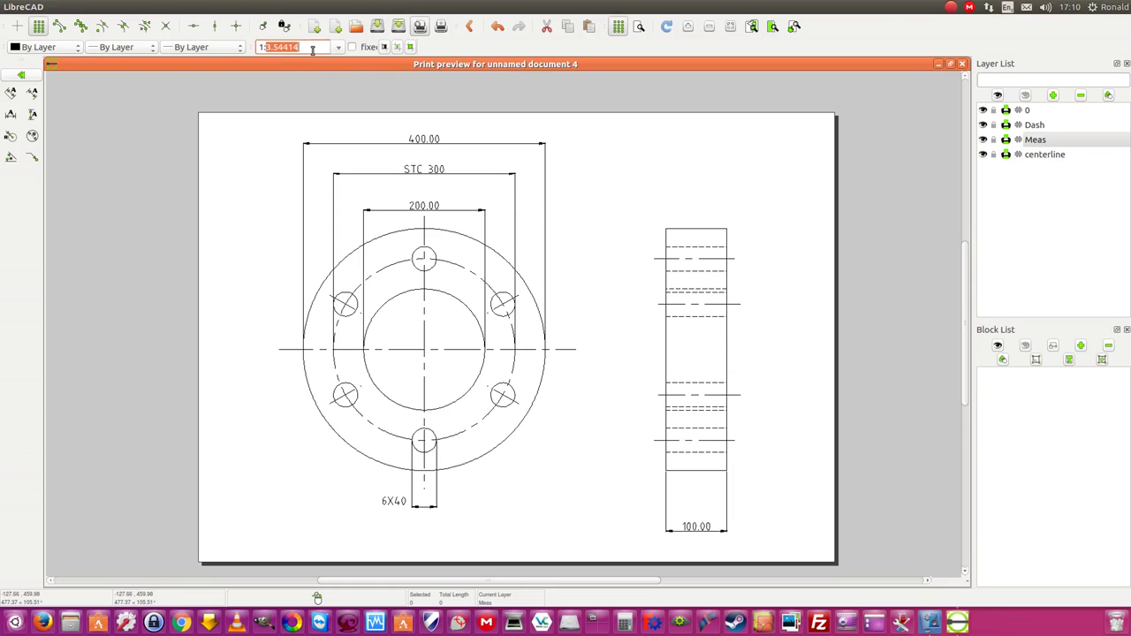
pyautogui.press('alt')
pyautogui.press('BackSpace')
pyautogui.write('6')
pyautogui.press('Return')
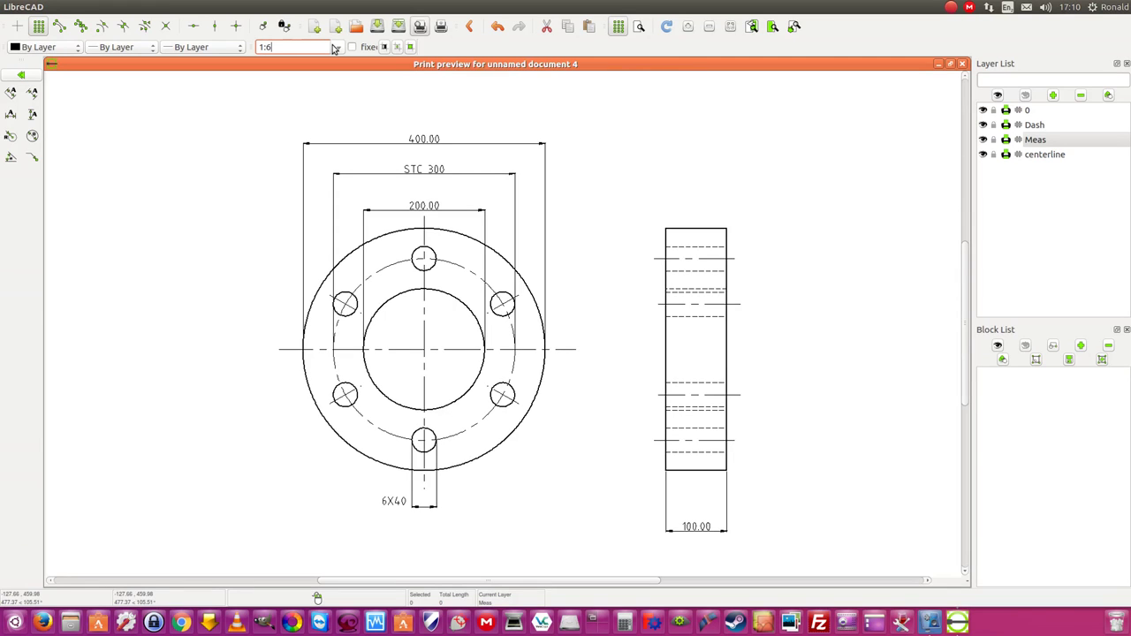
pyautogui.scroll(-8, 513, 265)
pyautogui.moveTo(532, 250); pyautogui.dragTo(514, 255)
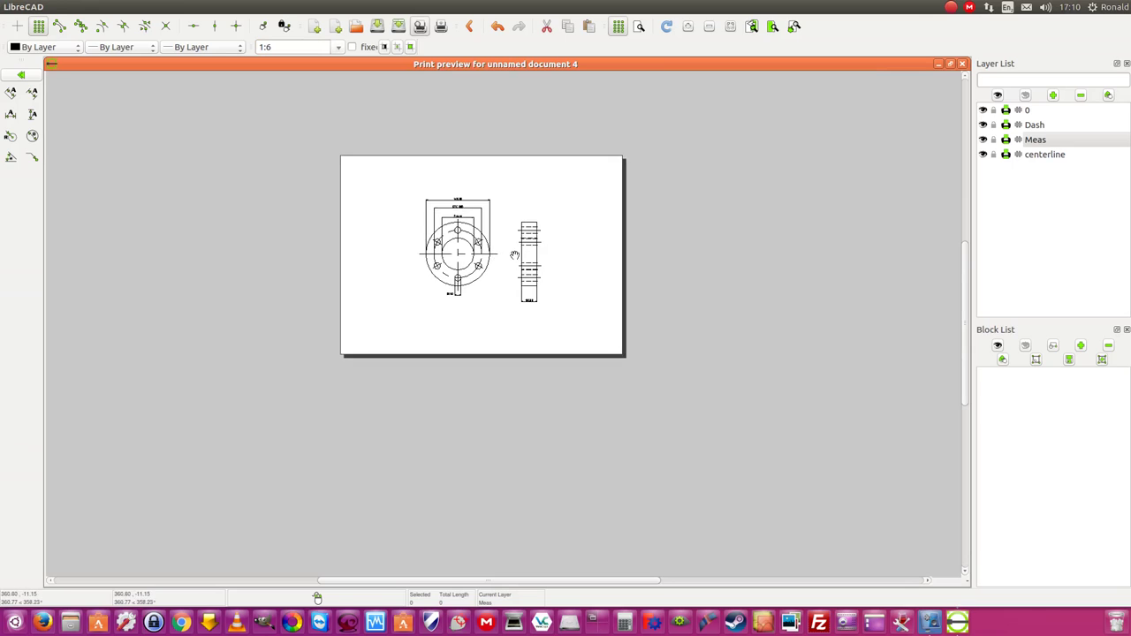
pyautogui.scroll(3, 504, 255)
pyautogui.scroll(-1, 679, 250)
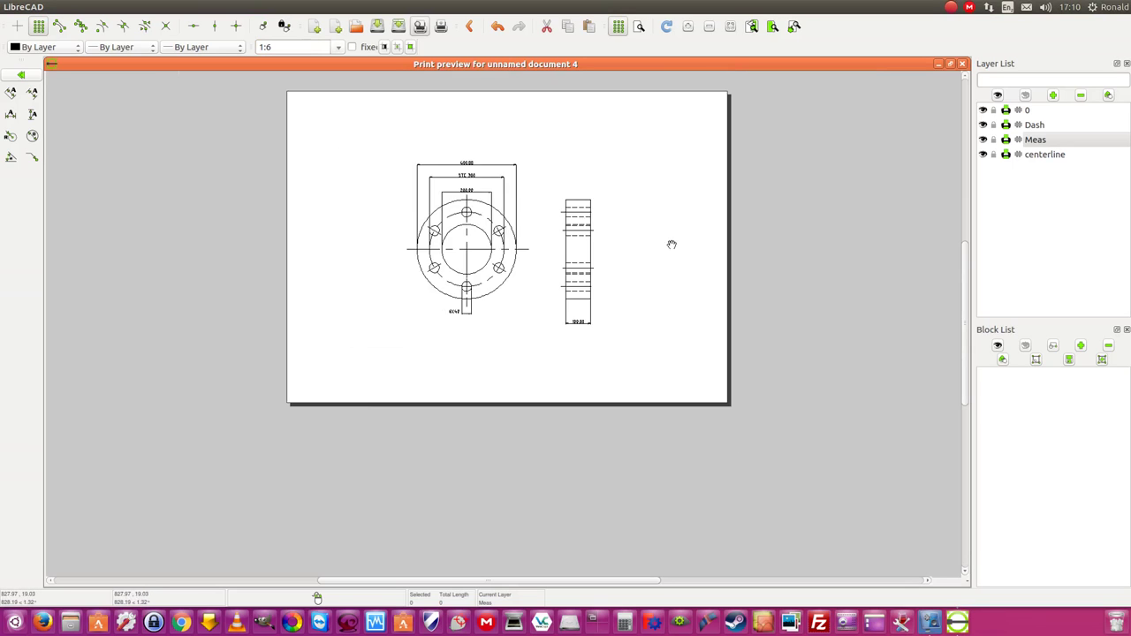
pyautogui.scroll(-1, 672, 245)
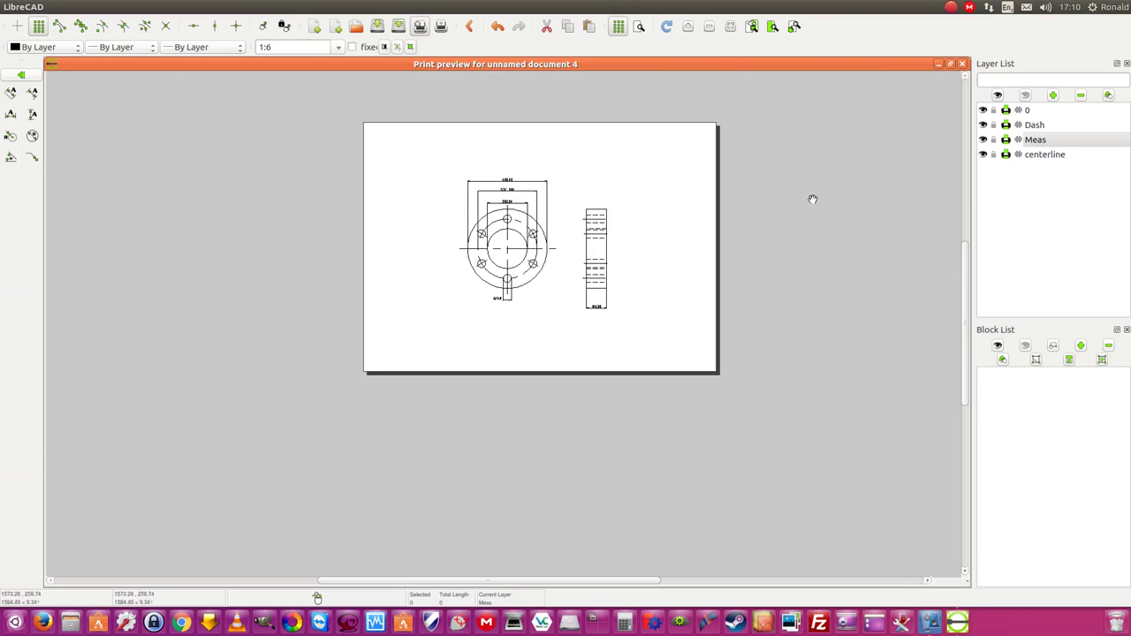
# Close the print preview and return to the drawing
pyautogui.click(49, 6)
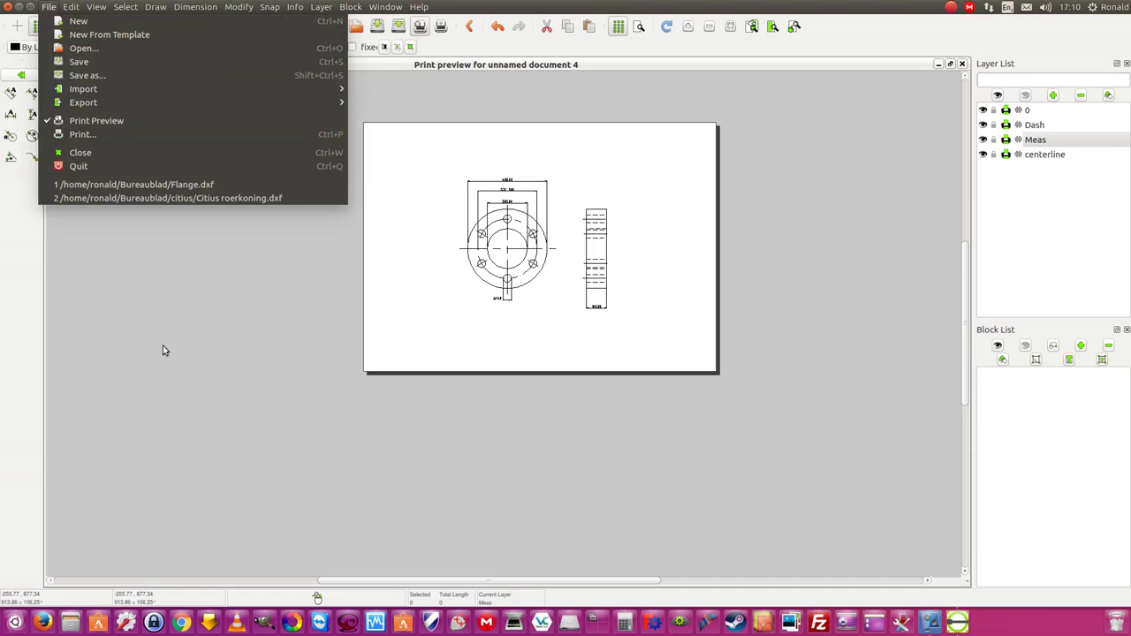
pyautogui.click(163, 351)
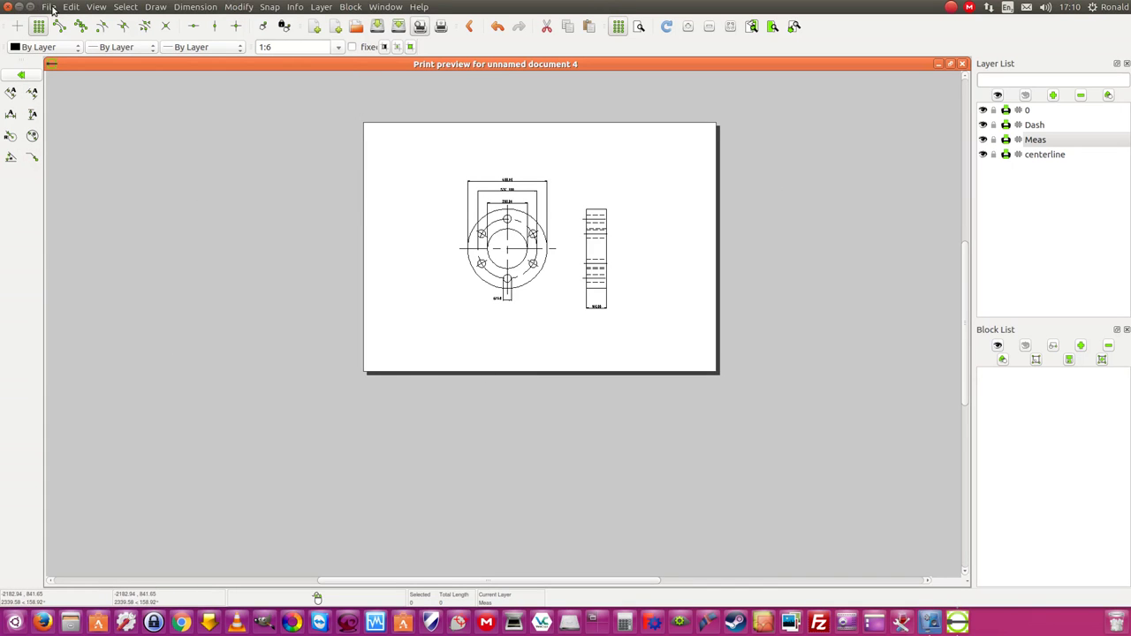
pyautogui.click(49, 6)
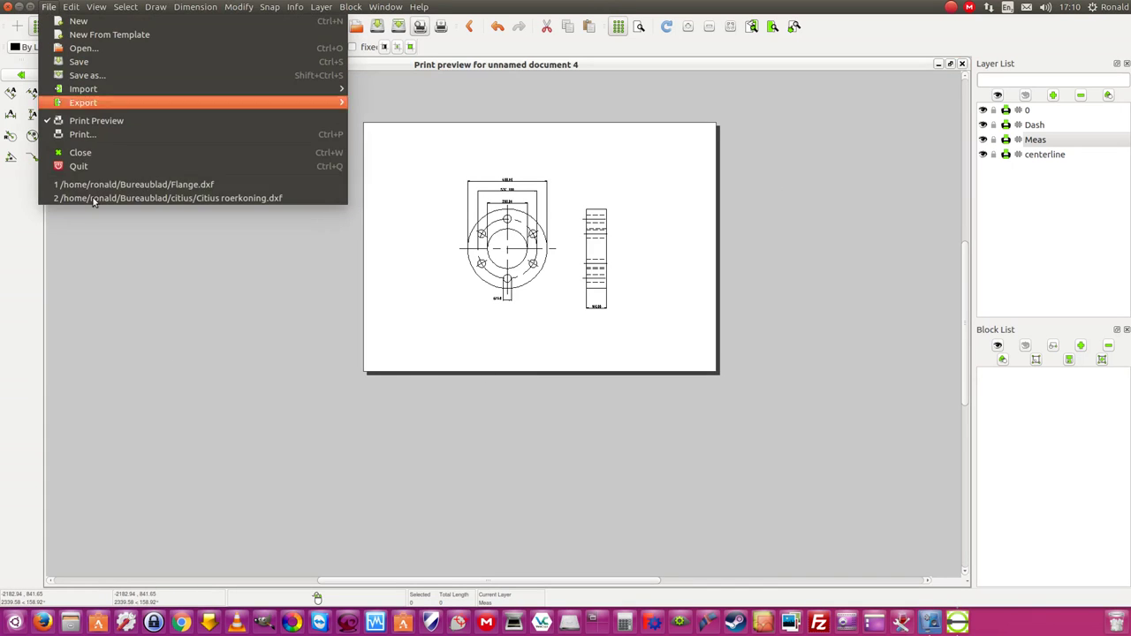
pyautogui.click(51, 121)
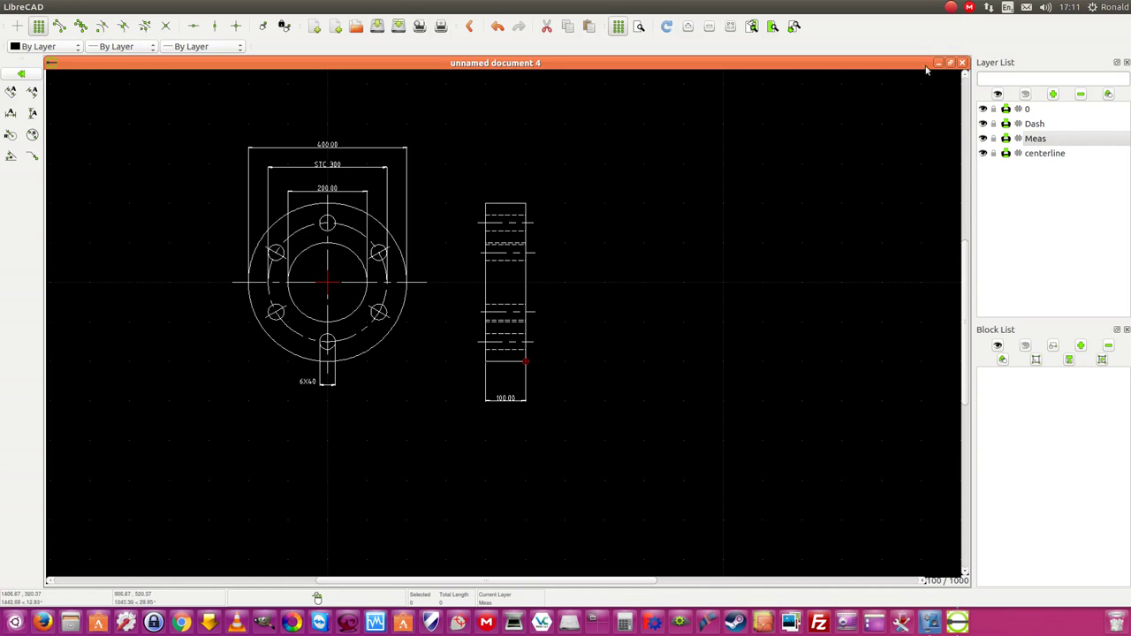
pyautogui.click(952, 7)
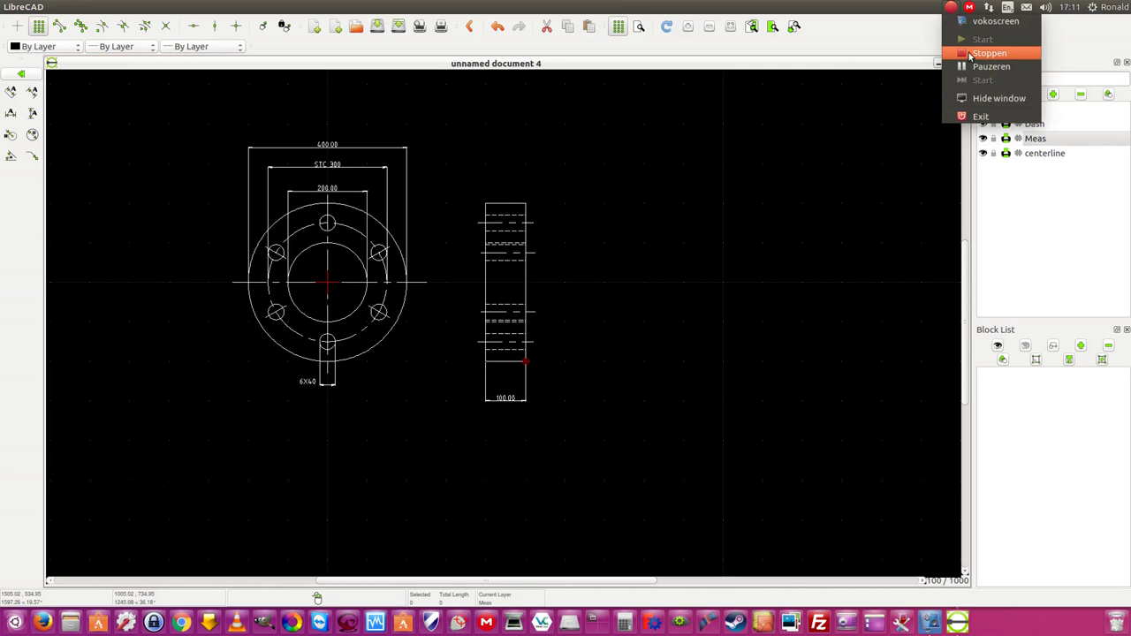